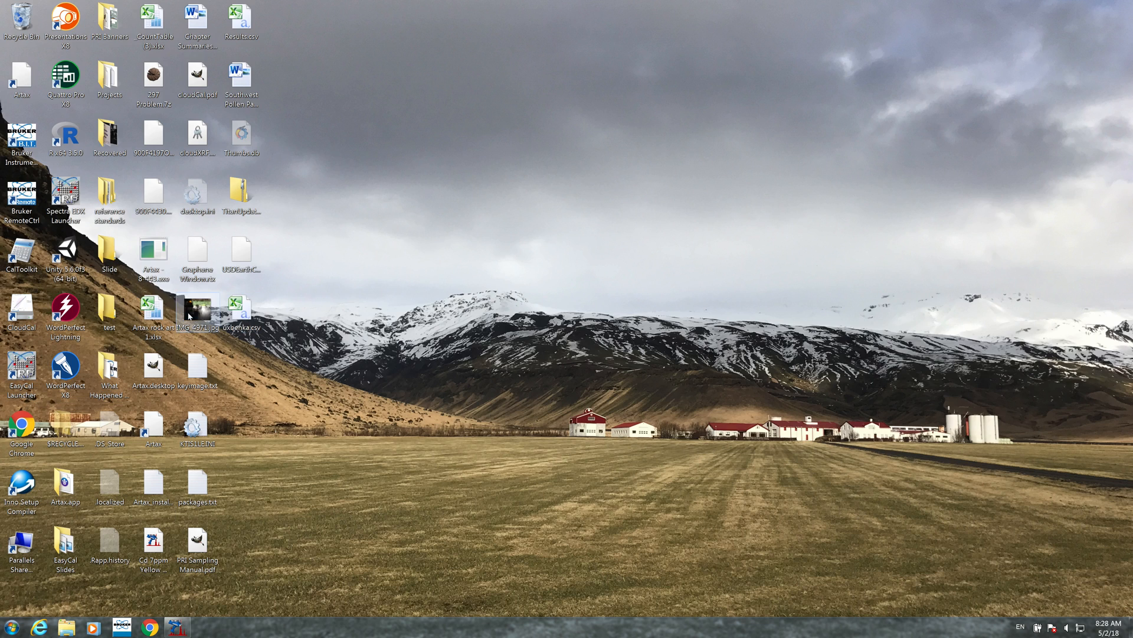
Launch EasyCal and open its S2Setup tool in EasyCal mode.
{"action": "double_click", "coordinate": [21, 372]}
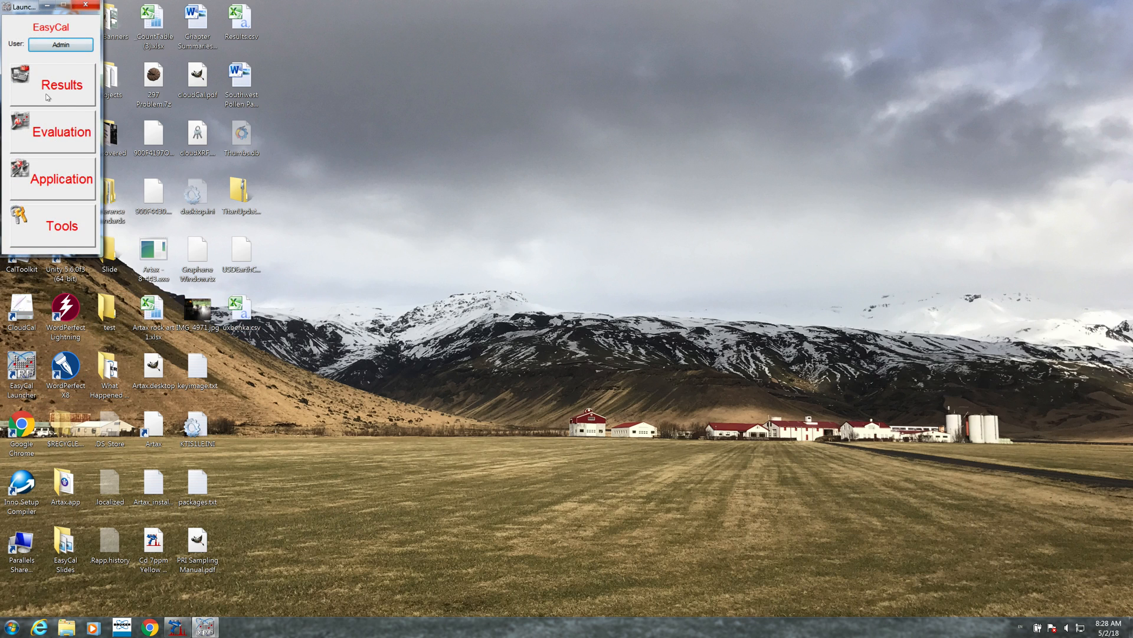
{"action": "left_click", "coordinate": [65, 228]}
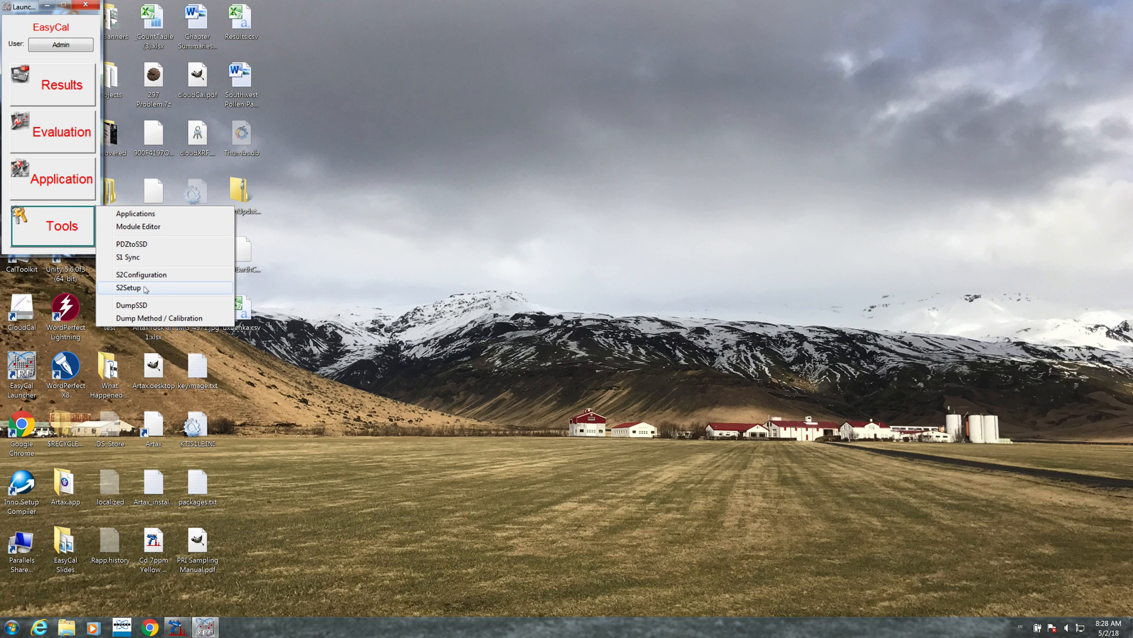
{"action": "left_click", "coordinate": [148, 288]}
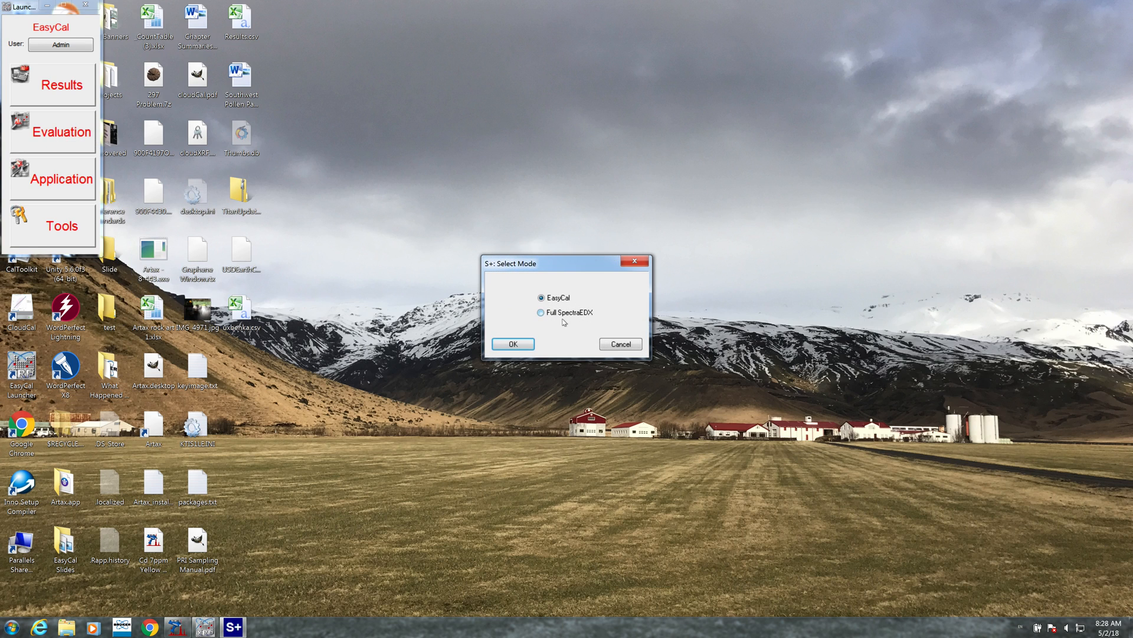
{"action": "left_click", "coordinate": [513, 345]}
Browse for the project base folder and create a folder named New Instrument inside Tracer 5i.
{"action": "left_click", "coordinate": [711, 199]}
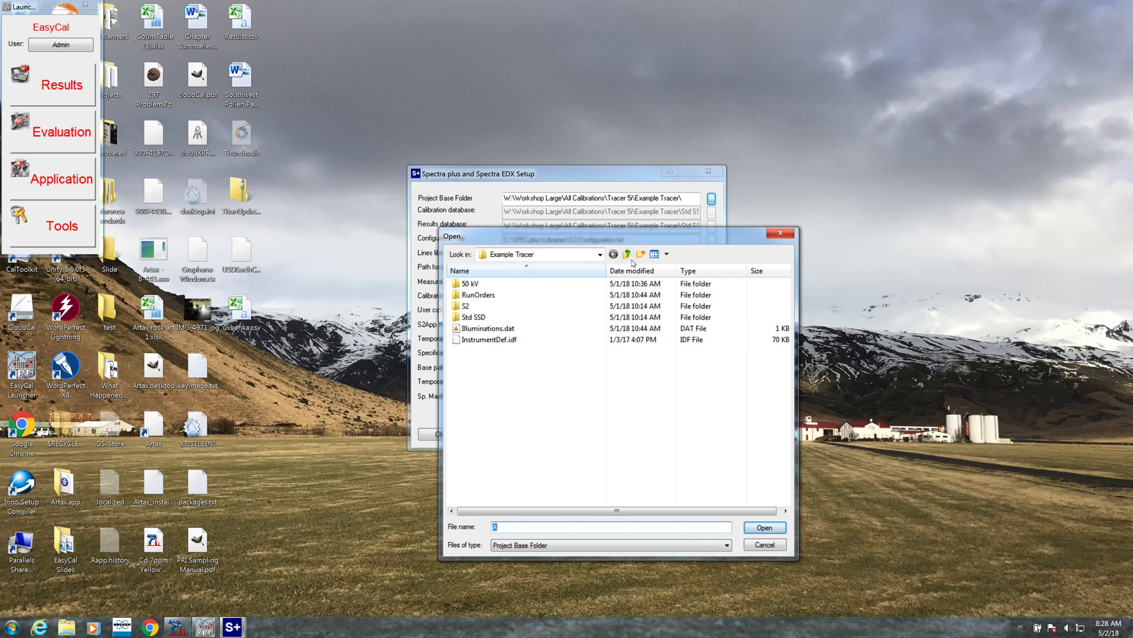
{"action": "left_click", "coordinate": [626, 254]}
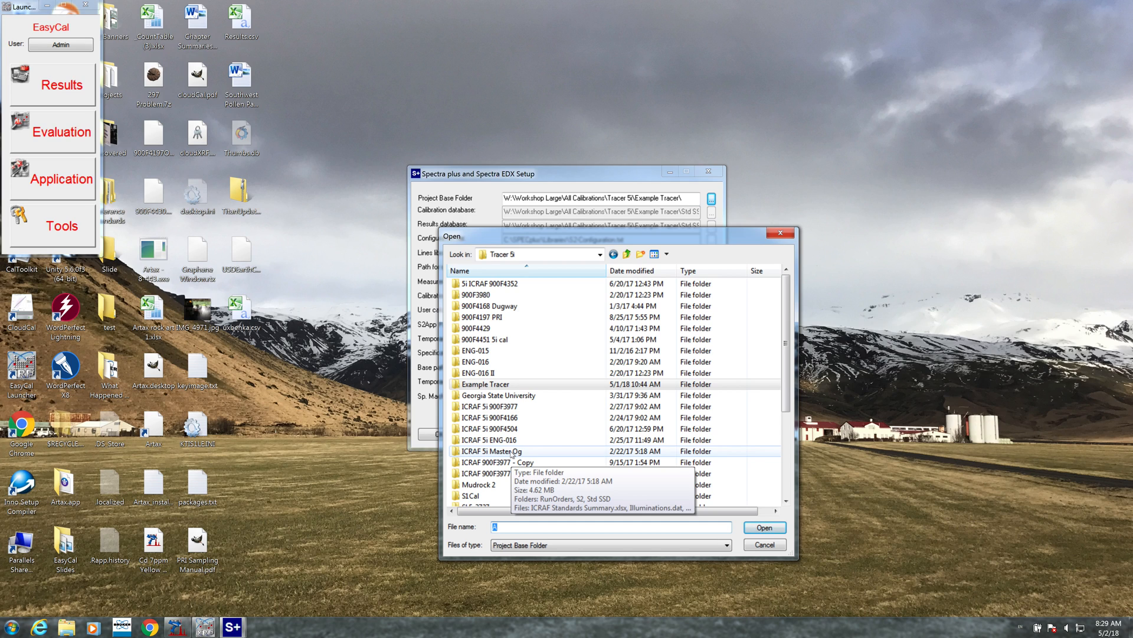
{"action": "left_click", "coordinate": [642, 254]}
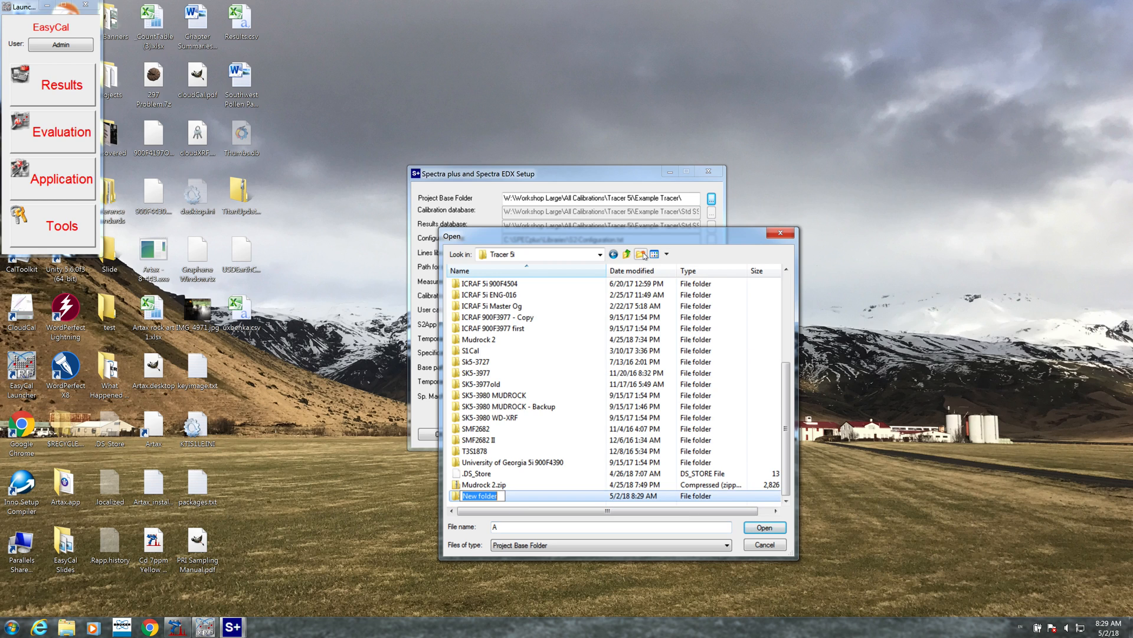
{"action": "type", "text": "New Instrument"}
{"action": "key", "text": "Return"}
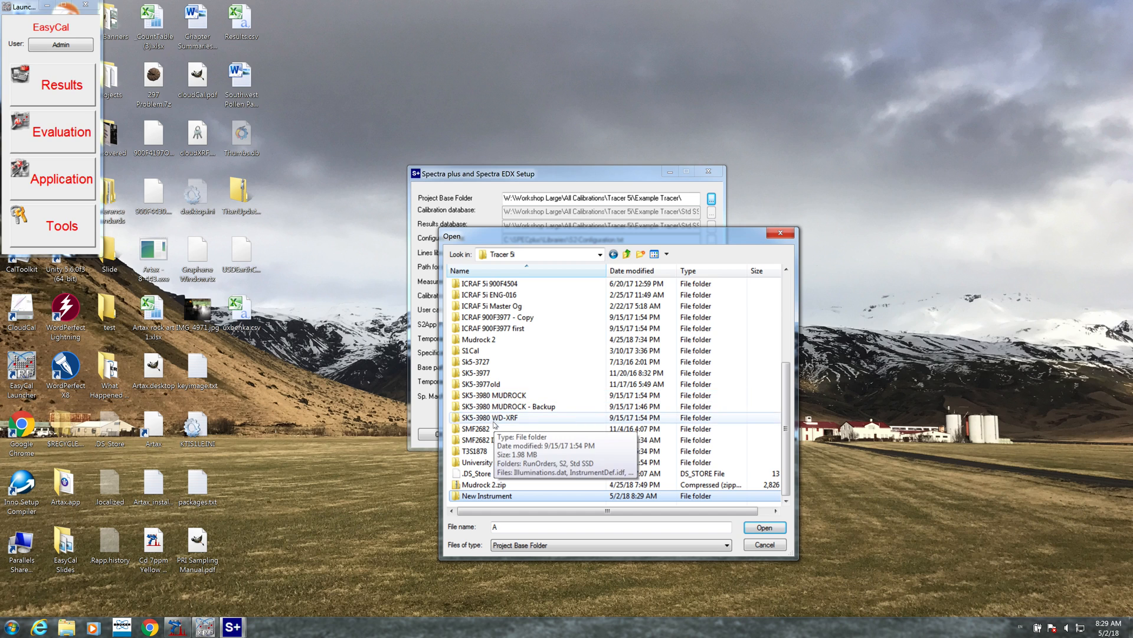
Set the New Instrument folder as the Project Base Folder and accept the setup.
{"action": "double_click", "coordinate": [487, 496]}
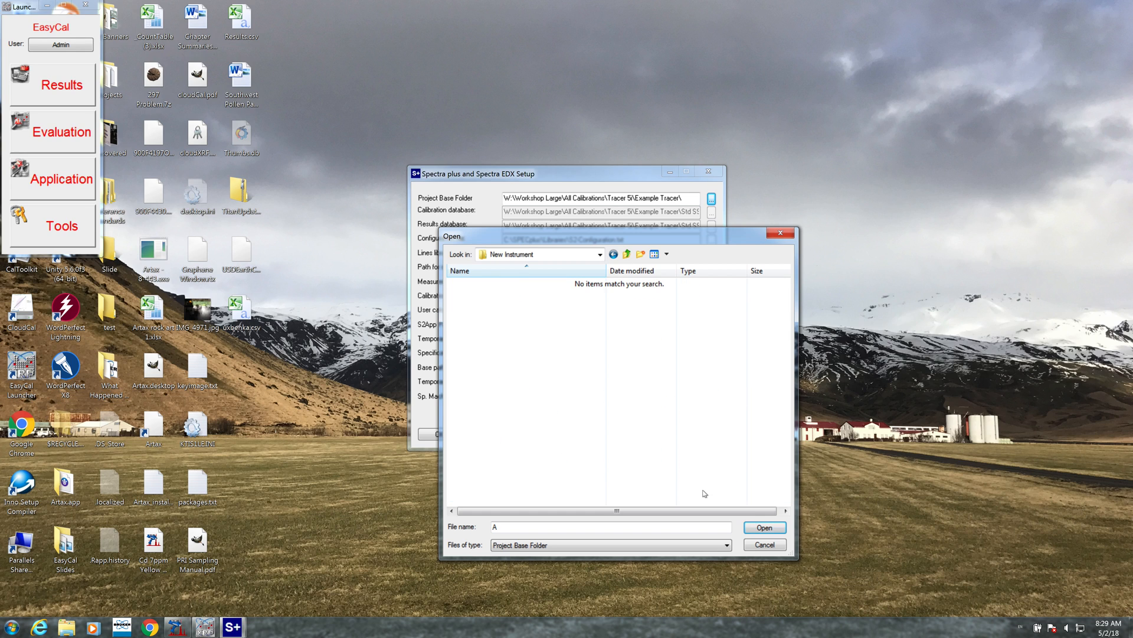
{"action": "left_click", "coordinate": [764, 527]}
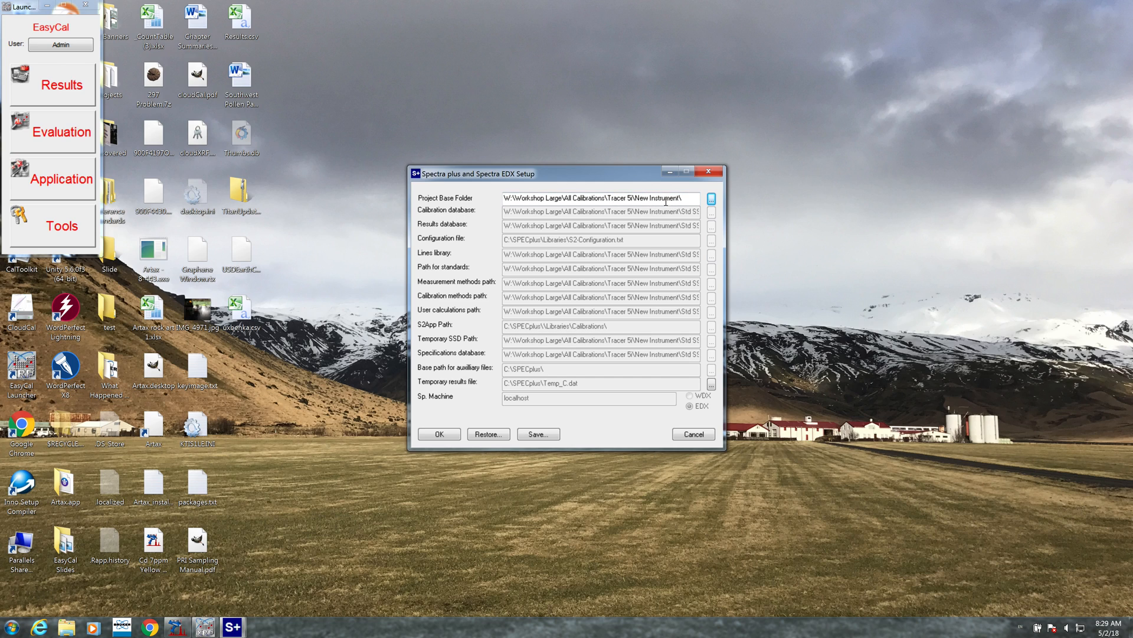
{"action": "left_click", "coordinate": [439, 435]}
Switch to Finder and open the New Instrument folder in Dropbox under Workshop Large, All Calibrations, Tracer 5i.
{"action": "key", "text": "ctrl+Left"}
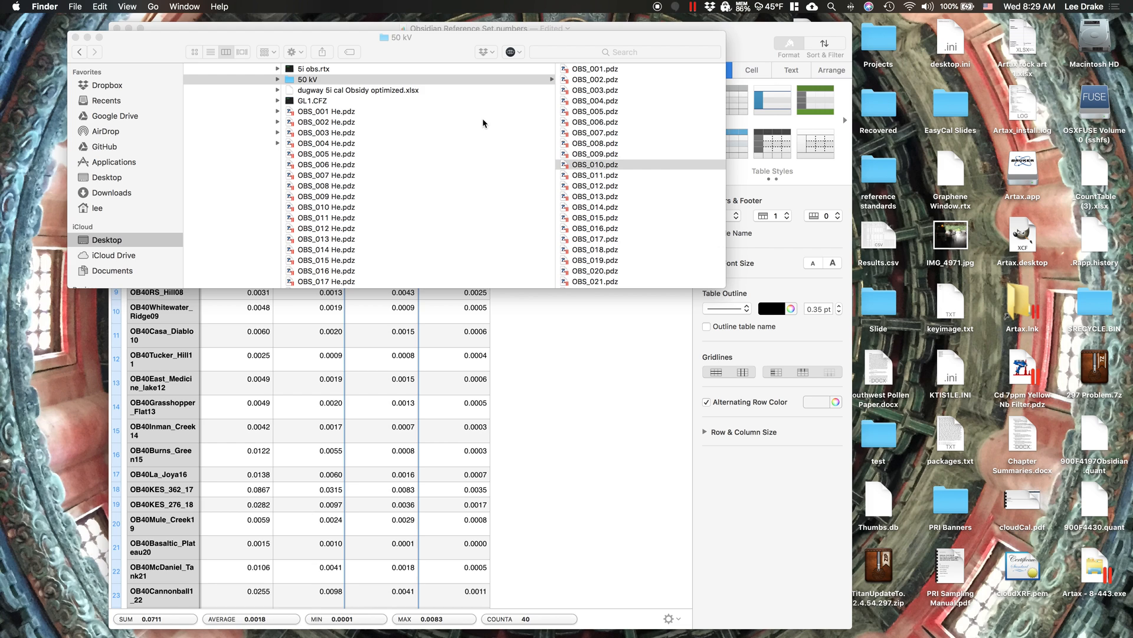
{"action": "left_click", "coordinate": [1092, 32]}
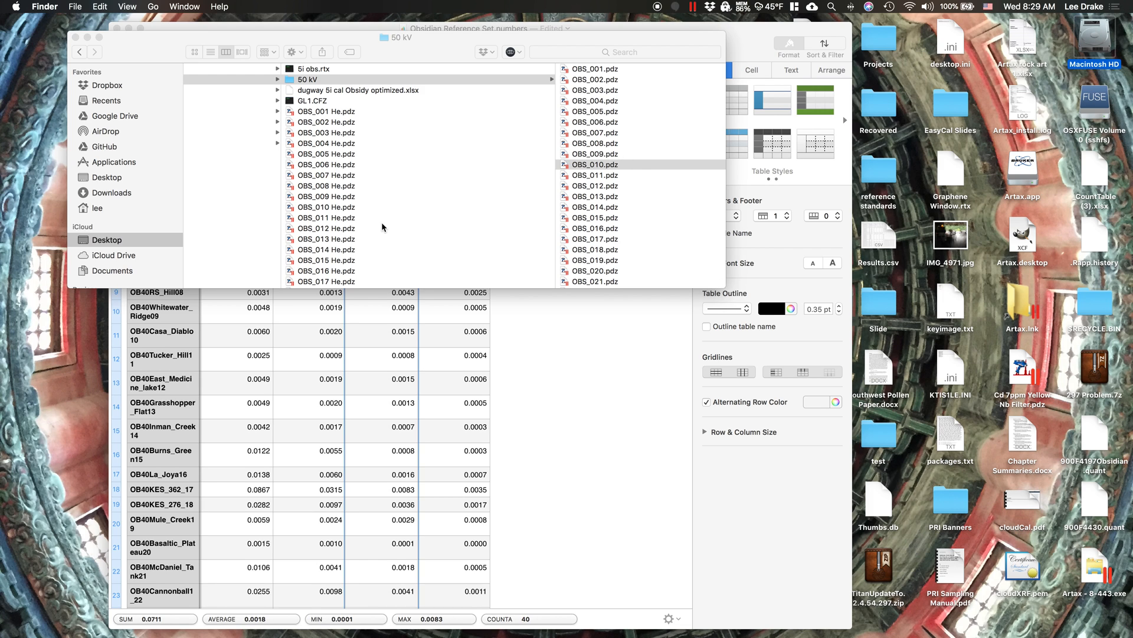
{"action": "key", "text": "super+o"}
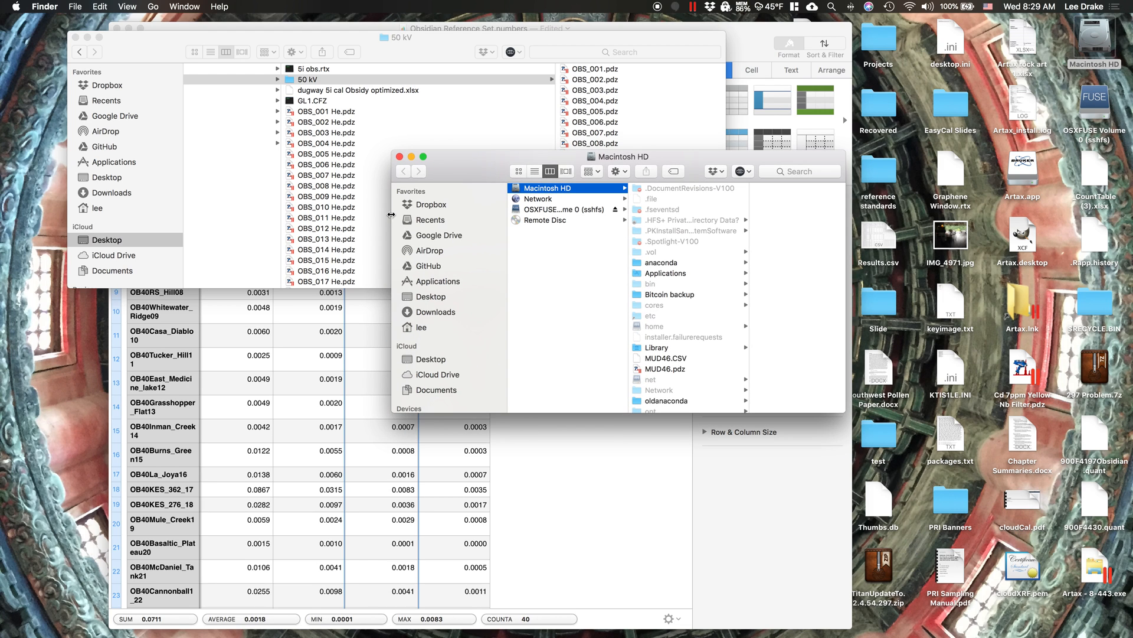
{"action": "left_click", "coordinate": [425, 206]}
{"action": "scroll", "coordinate": [577, 296], "scroll_direction": "down", "scroll_amount": 10}
{"action": "scroll", "coordinate": [577, 297], "scroll_direction": "up", "scroll_amount": 8}
{"action": "left_click", "coordinate": [558, 275]}
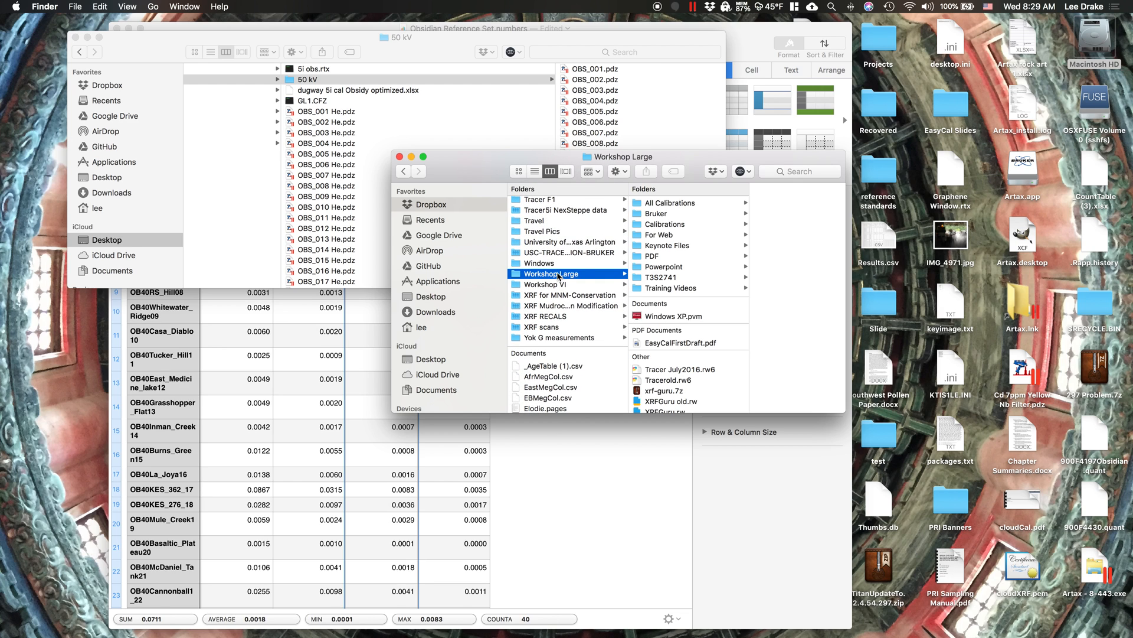
{"action": "left_click", "coordinate": [682, 203]}
{"action": "left_click", "coordinate": [754, 213]}
{"action": "scroll", "coordinate": [755, 256], "scroll_direction": "down", "scroll_amount": 5}
{"action": "left_click", "coordinate": [764, 329]}
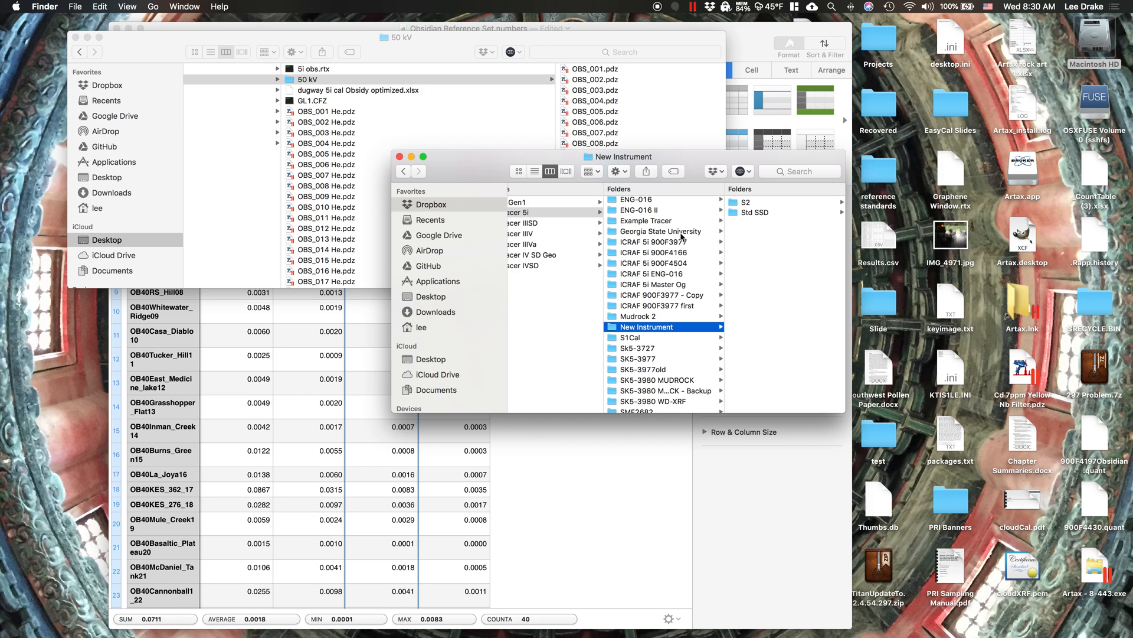
Copy InstrumentDef.idf from the Example Tracer folder into the New Instrument folder.
{"action": "left_click", "coordinate": [672, 222]}
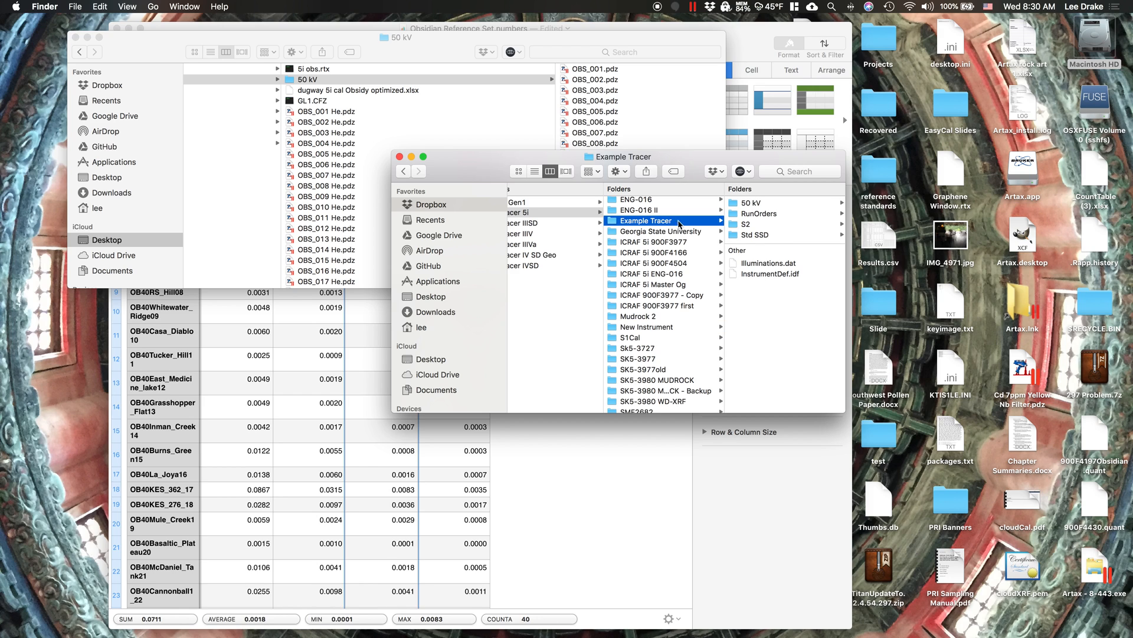
{"action": "left_click", "coordinate": [768, 274]}
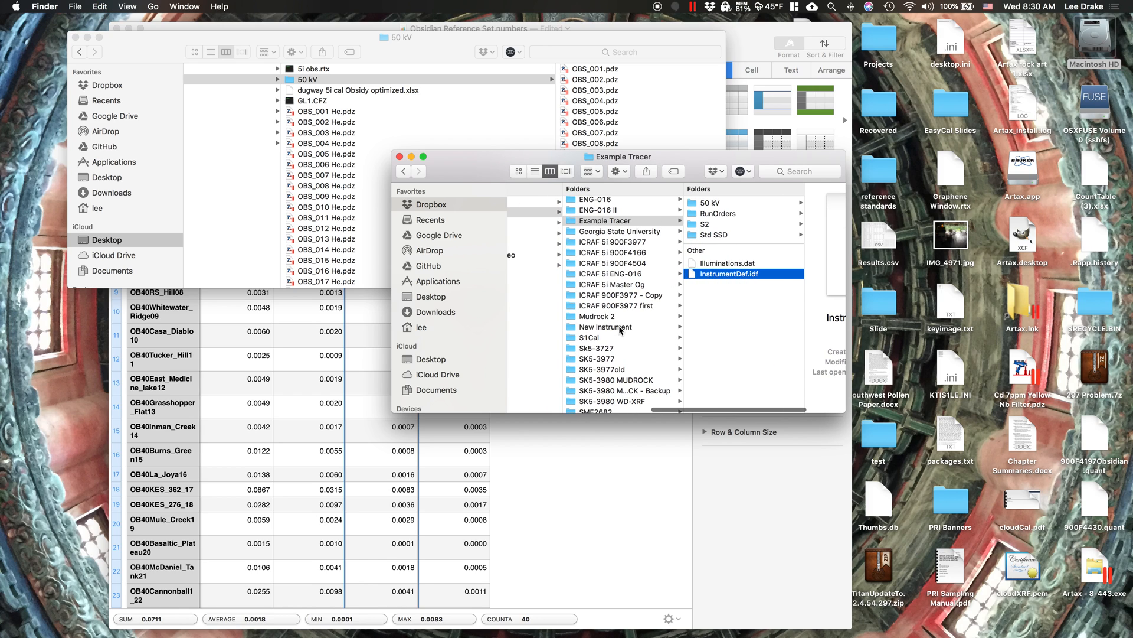
{"action": "left_click", "coordinate": [618, 327]}
{"action": "key", "text": "super+v"}
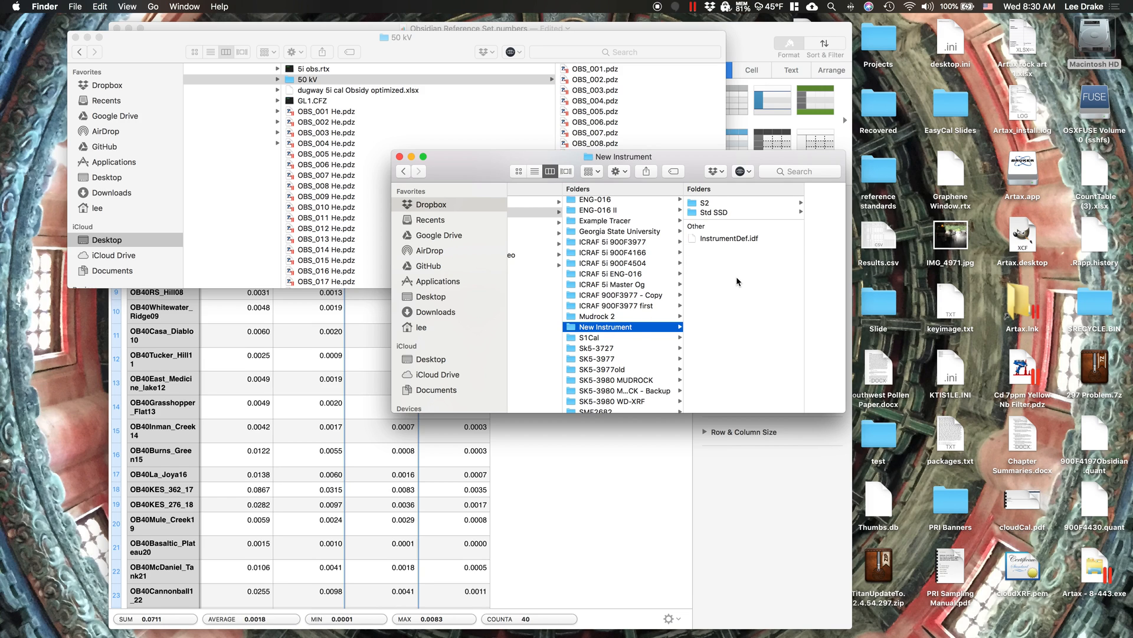
{"action": "left_click", "coordinate": [731, 239]}
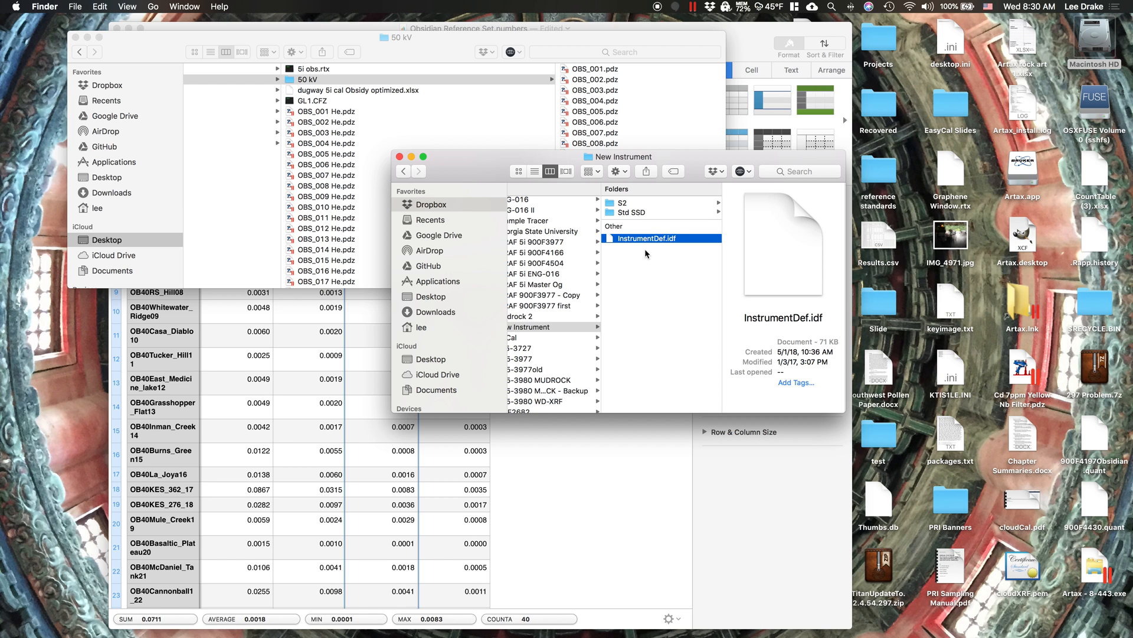
Switch back to EasyCal and create a Compton based empirical application named Obsidian Test in the ApplicationWizard.
{"action": "key", "text": "ctrl+Right"}
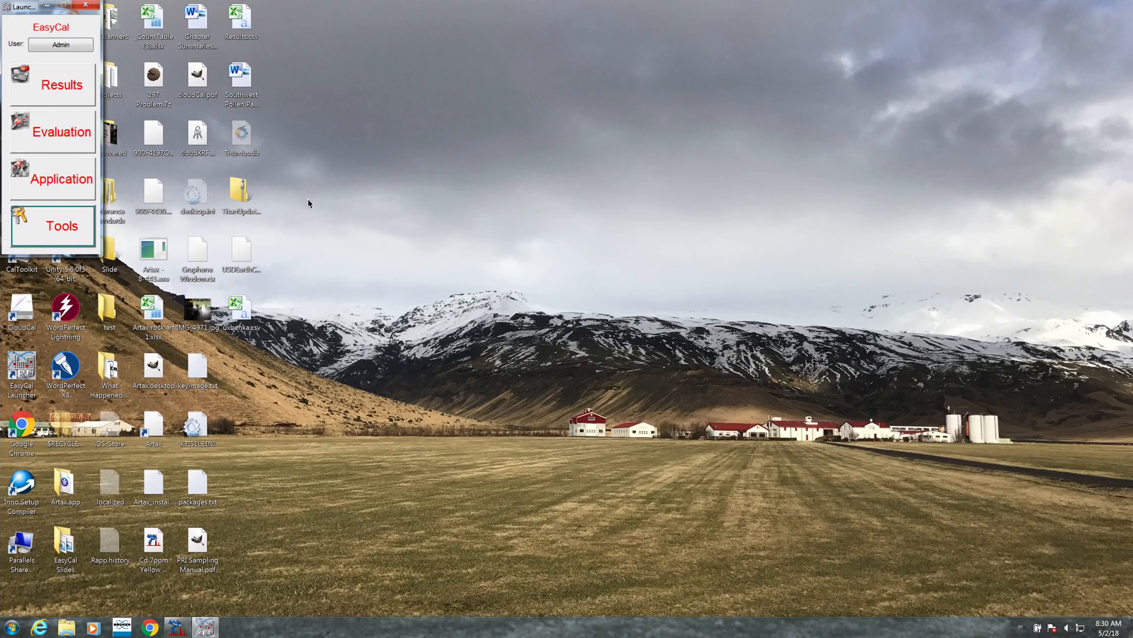
{"action": "left_click", "coordinate": [52, 184]}
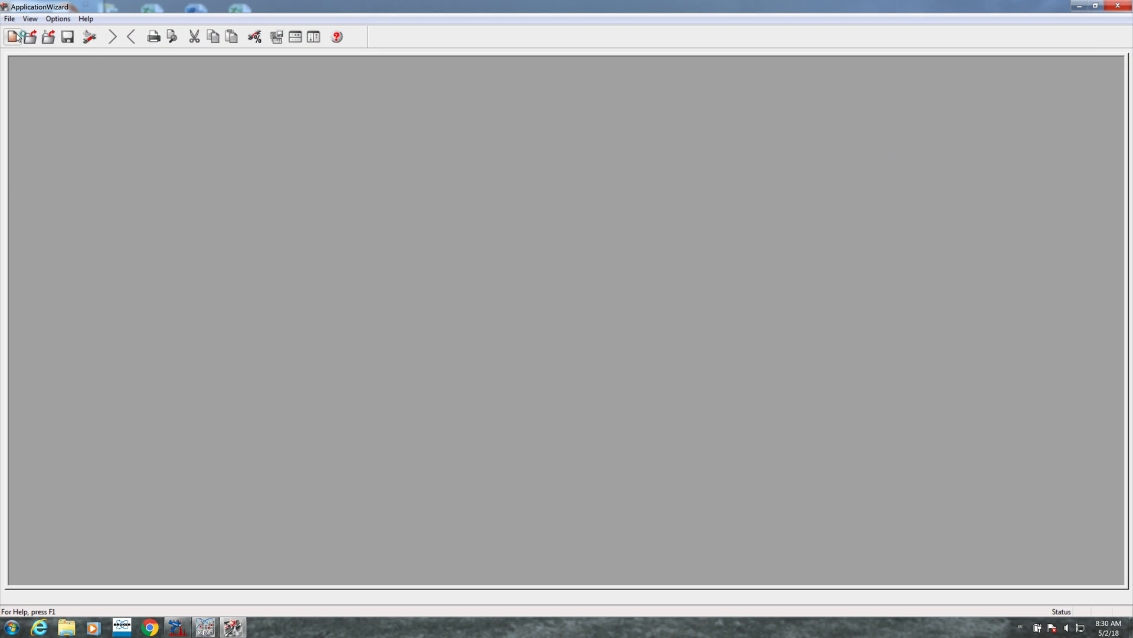
{"action": "left_click", "coordinate": [9, 18]}
{"action": "left_click", "coordinate": [36, 31]}
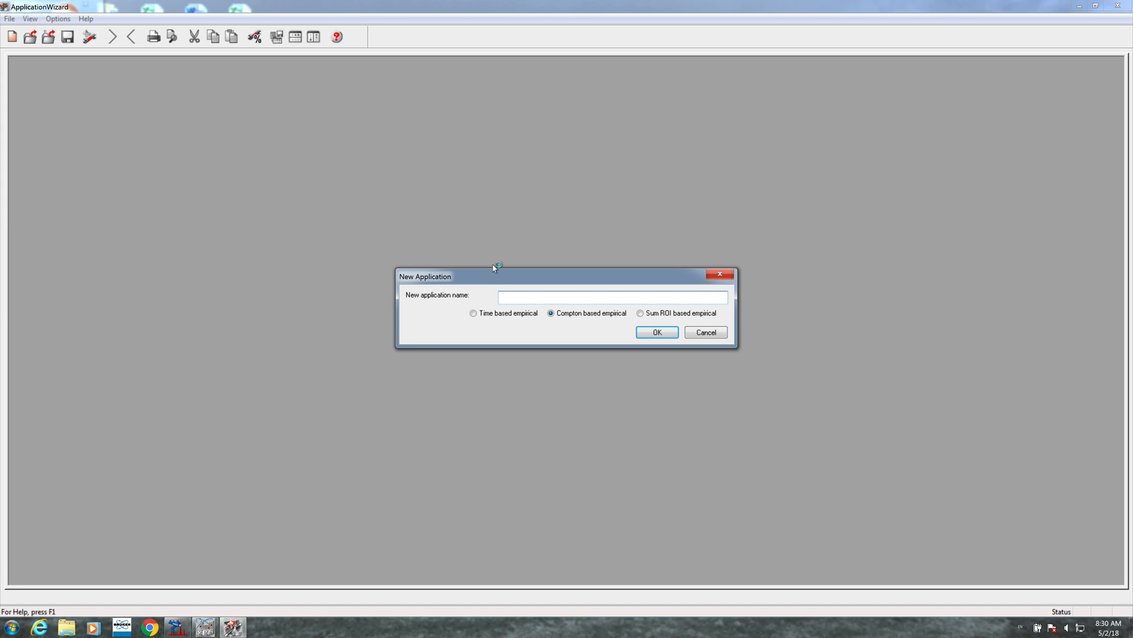
{"action": "type", "text": "Obsidian Test"}
{"action": "left_click", "coordinate": [657, 332]}
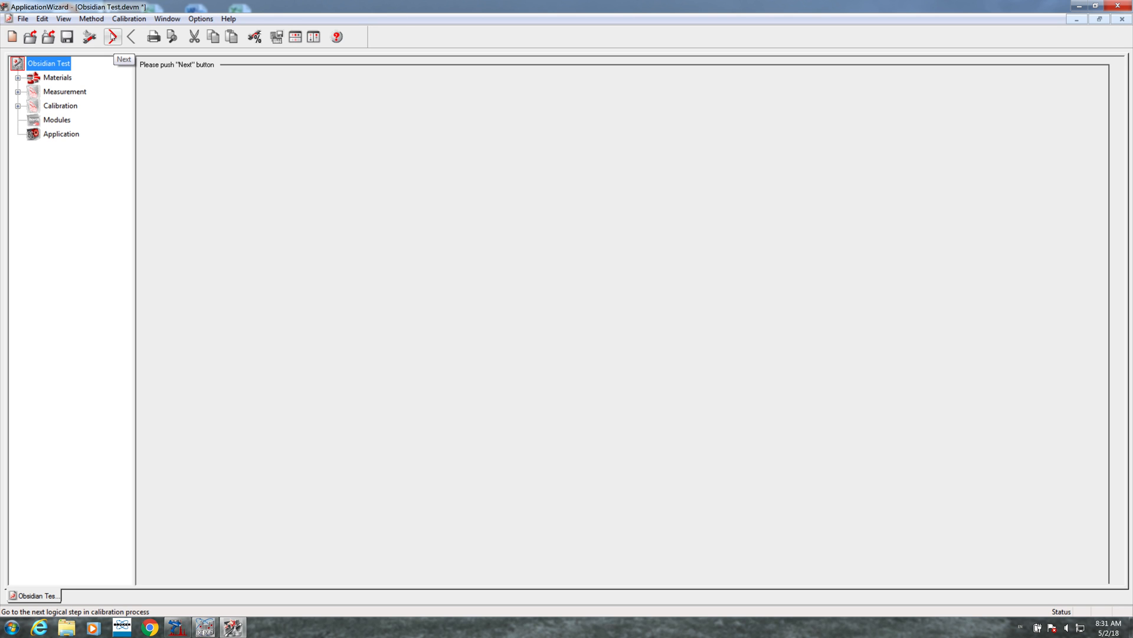
Advance to the material's elements and add Rb, Sr, Y, Zr, Nb and Th.
{"action": "left_click", "coordinate": [112, 37]}
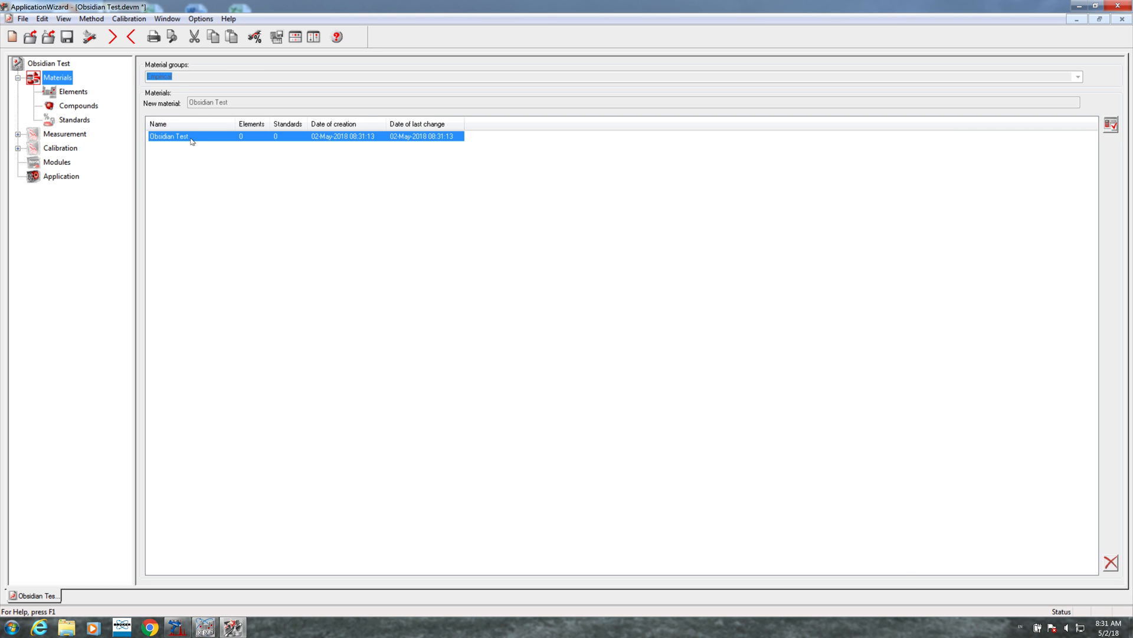
{"action": "left_click", "coordinate": [115, 36]}
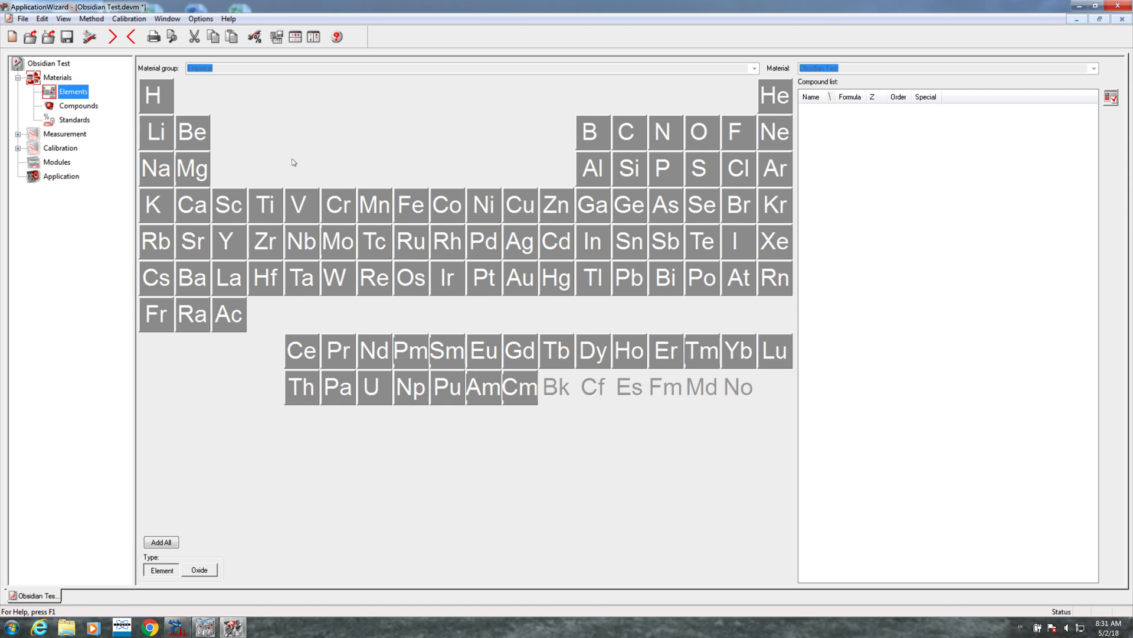
{"action": "left_click", "coordinate": [158, 244]}
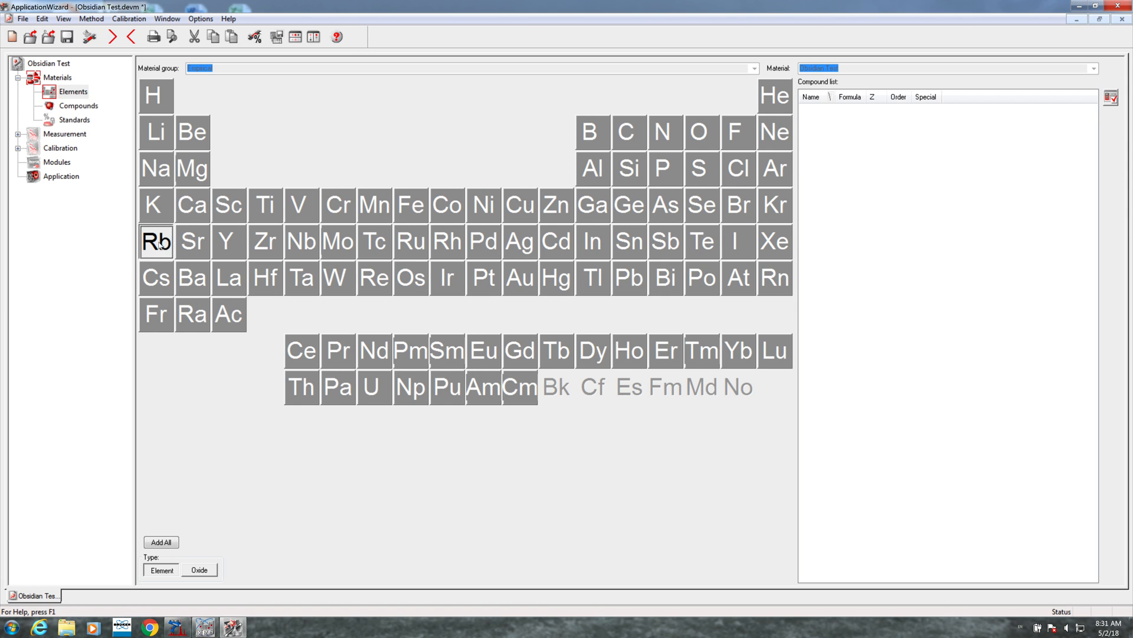
{"action": "left_click", "coordinate": [195, 248]}
{"action": "left_click", "coordinate": [229, 247]}
{"action": "left_click", "coordinate": [278, 247]}
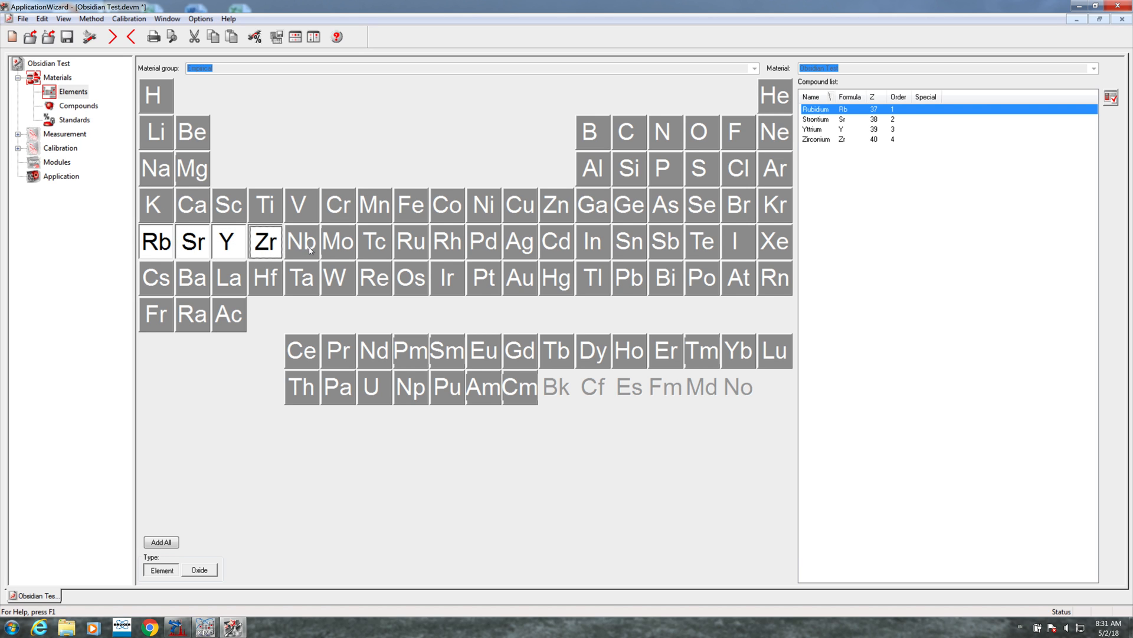
{"action": "left_click", "coordinate": [310, 250]}
{"action": "left_click", "coordinate": [306, 395]}
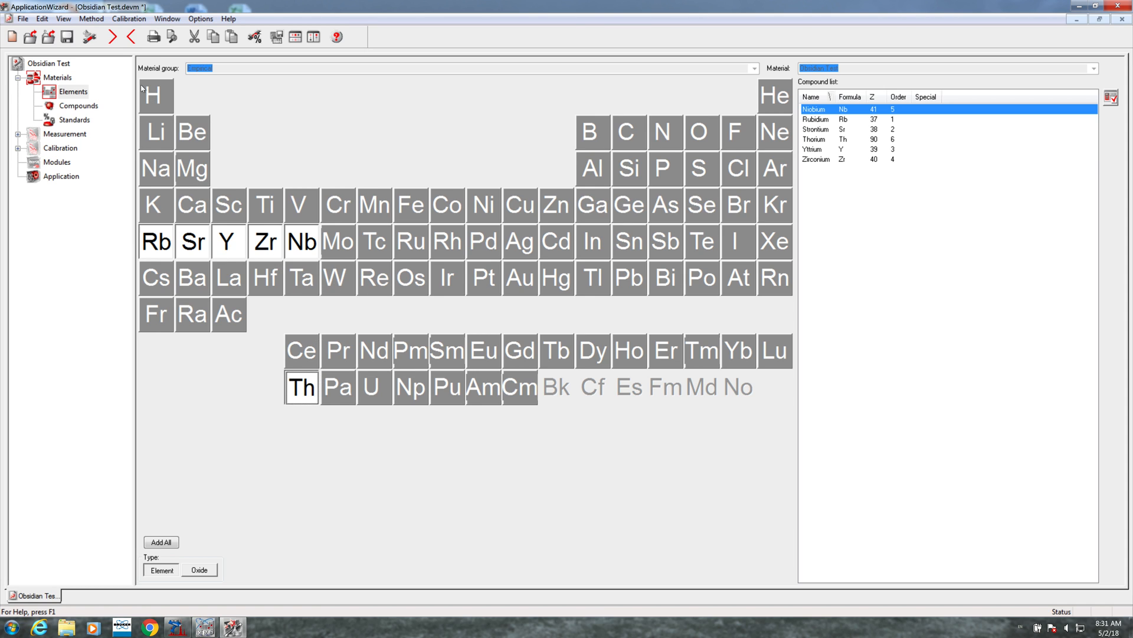
Advance past the compounds to the standards table and get the new standard name ready for entry.
{"action": "left_click", "coordinate": [120, 41]}
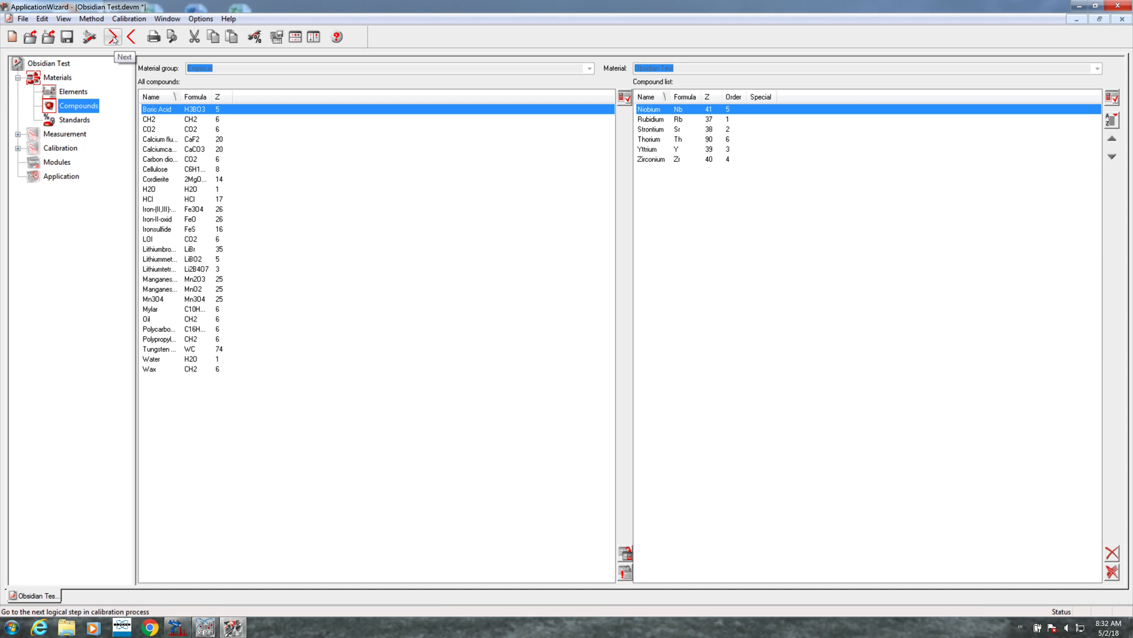
{"action": "left_click", "coordinate": [112, 39]}
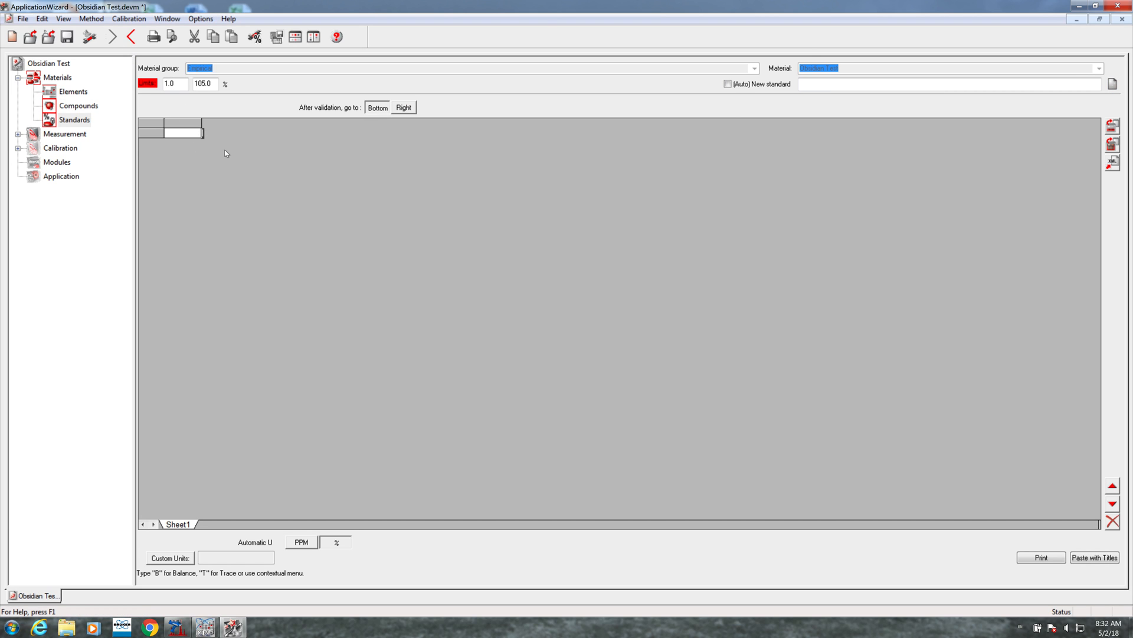
{"action": "left_click", "coordinate": [811, 85]}
Switch to Finder and check how the first spectrum file in the 50 kV folder is named.
{"action": "key", "text": "ctrl+Left"}
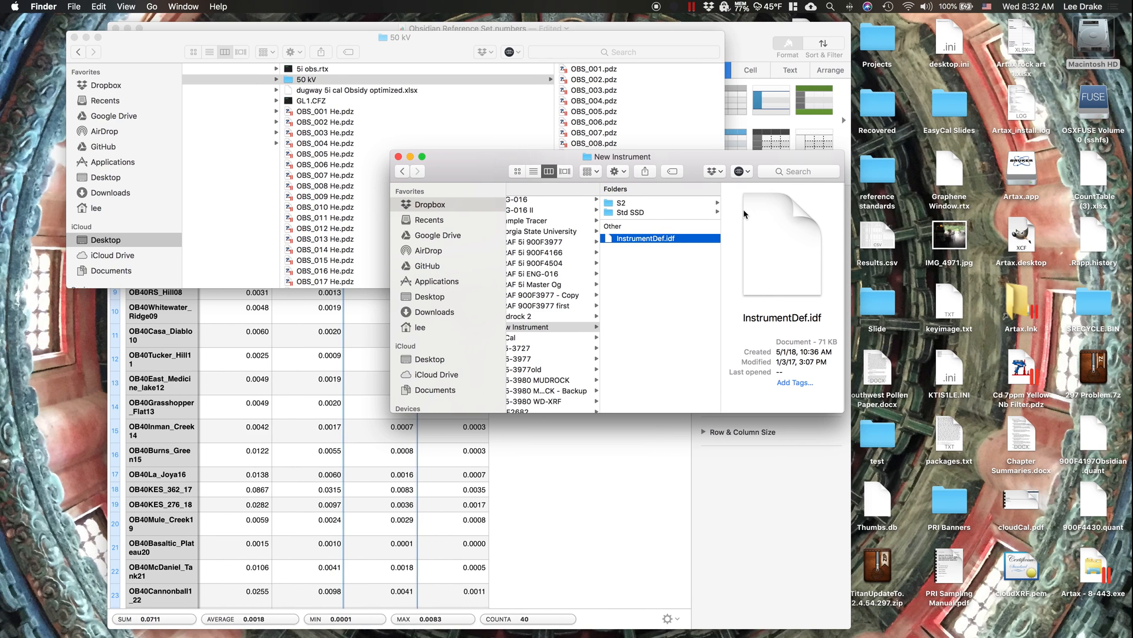
{"action": "left_click_drag", "start_coordinate": [424, 51], "coordinate": [474, 64]}
{"action": "scroll", "coordinate": [466, 133], "scroll_direction": "down", "scroll_amount": 3}
{"action": "left_click", "coordinate": [410, 89]}
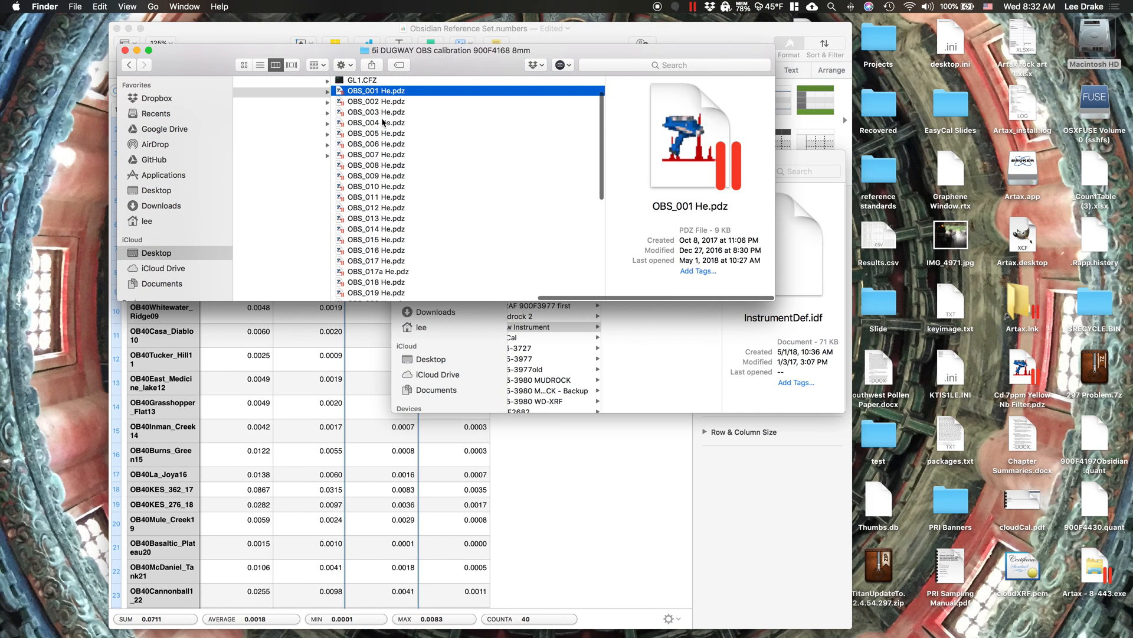
{"action": "scroll", "coordinate": [374, 95], "scroll_direction": "up", "scroll_amount": 3}
{"action": "left_click", "coordinate": [375, 94]}
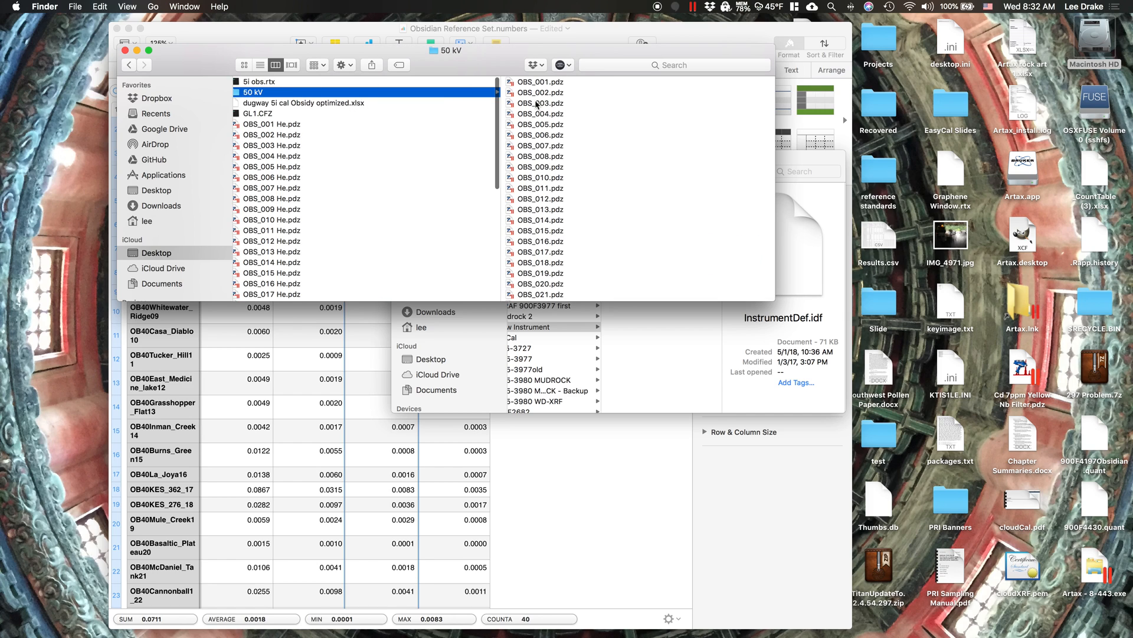
{"action": "key", "text": "Right"}
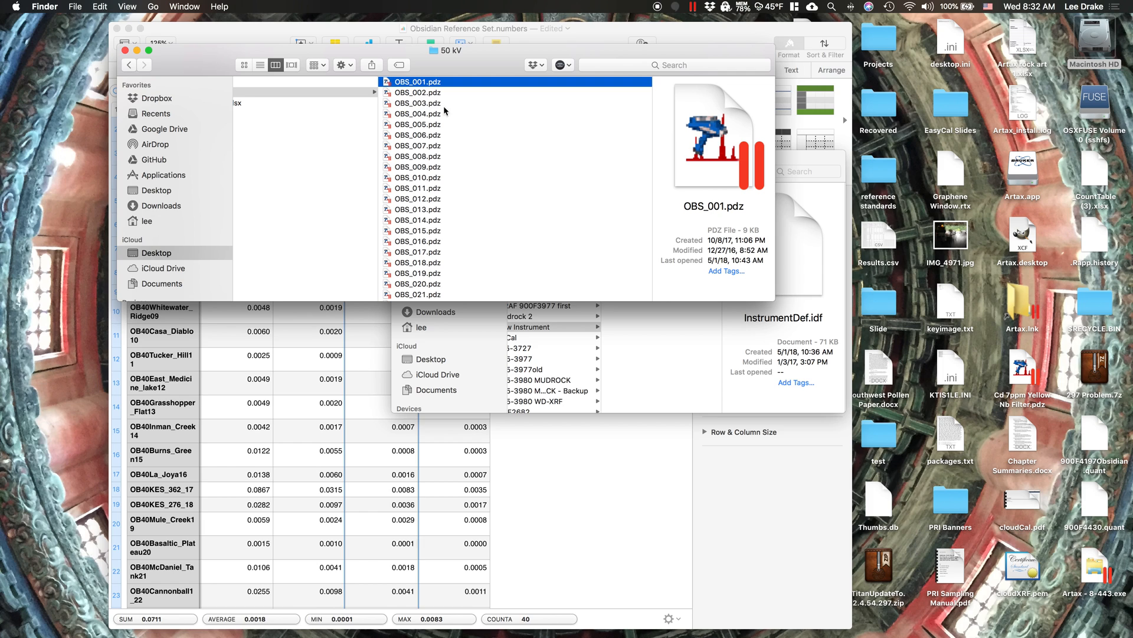
Return to ApplicationWizard and add the first standard as OBS_001, checking the spelling against the spectrum file name in Finder.
{"action": "key", "text": "ctrl+Right"}
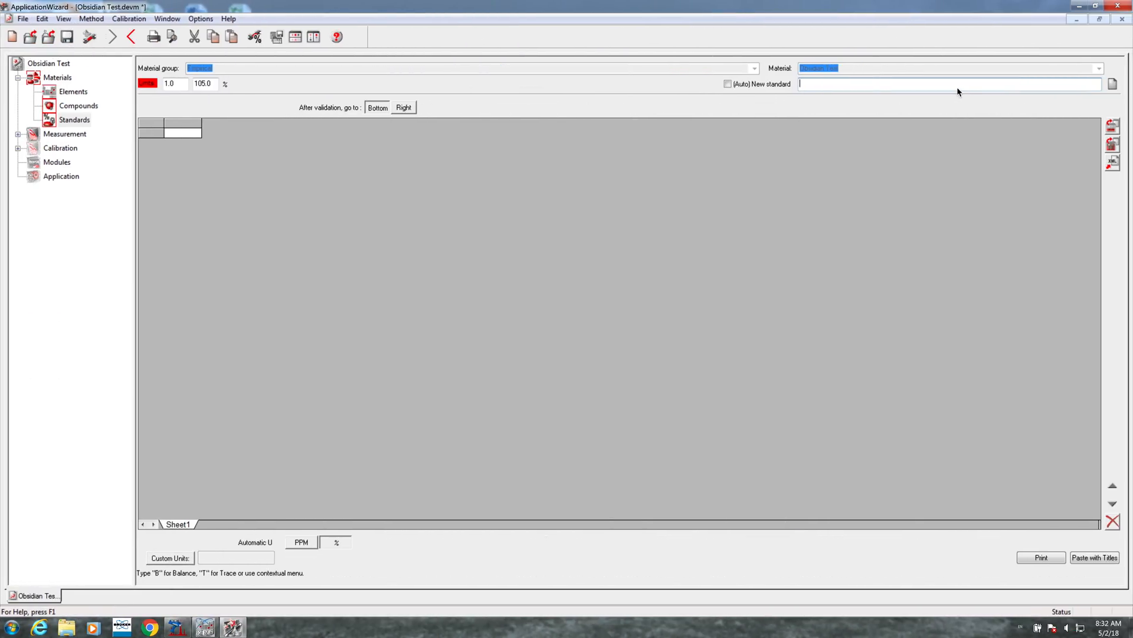
{"action": "left_click", "coordinate": [958, 88]}
{"action": "type", "text": "OB"}
{"action": "key", "text": "ctrl+Left"}
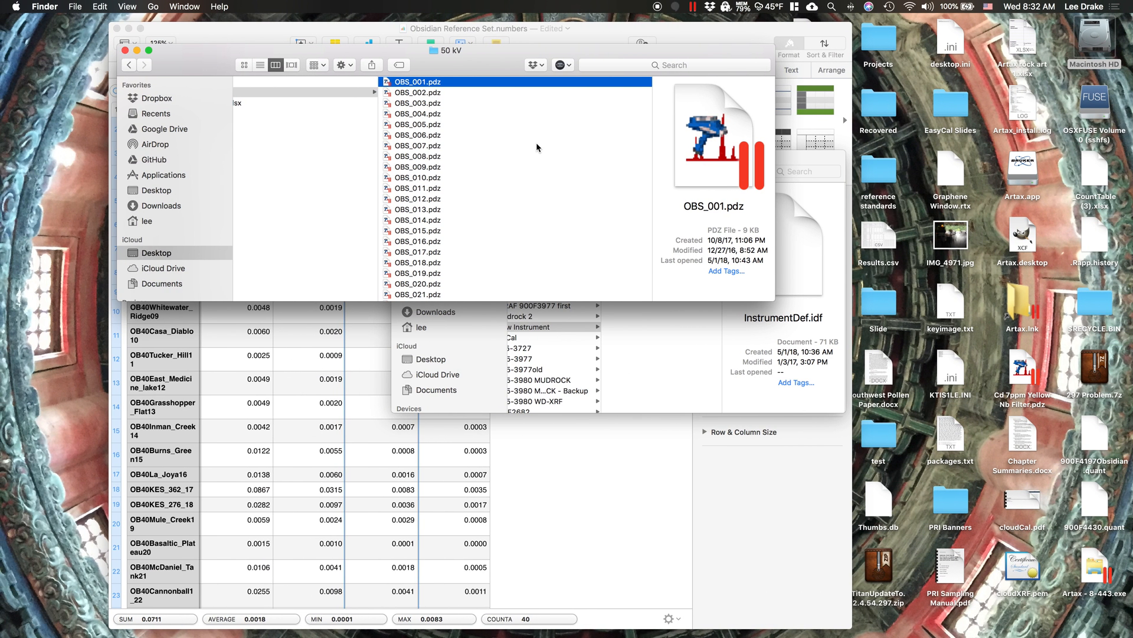
{"action": "key", "text": "ctrl+Right"}
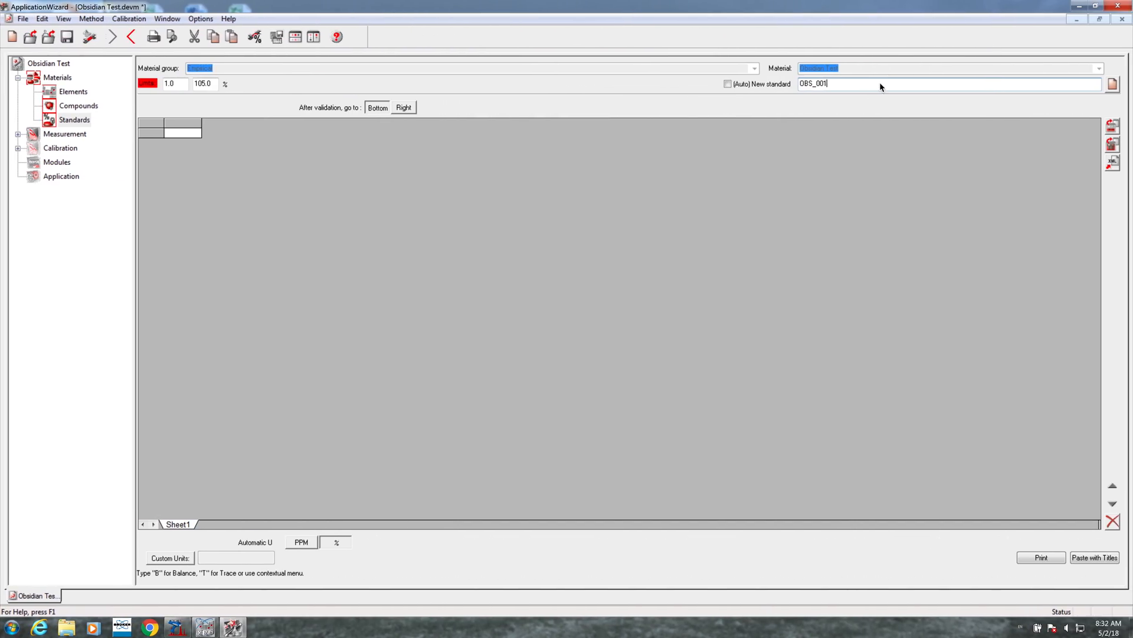
{"action": "key", "text": "Return"}
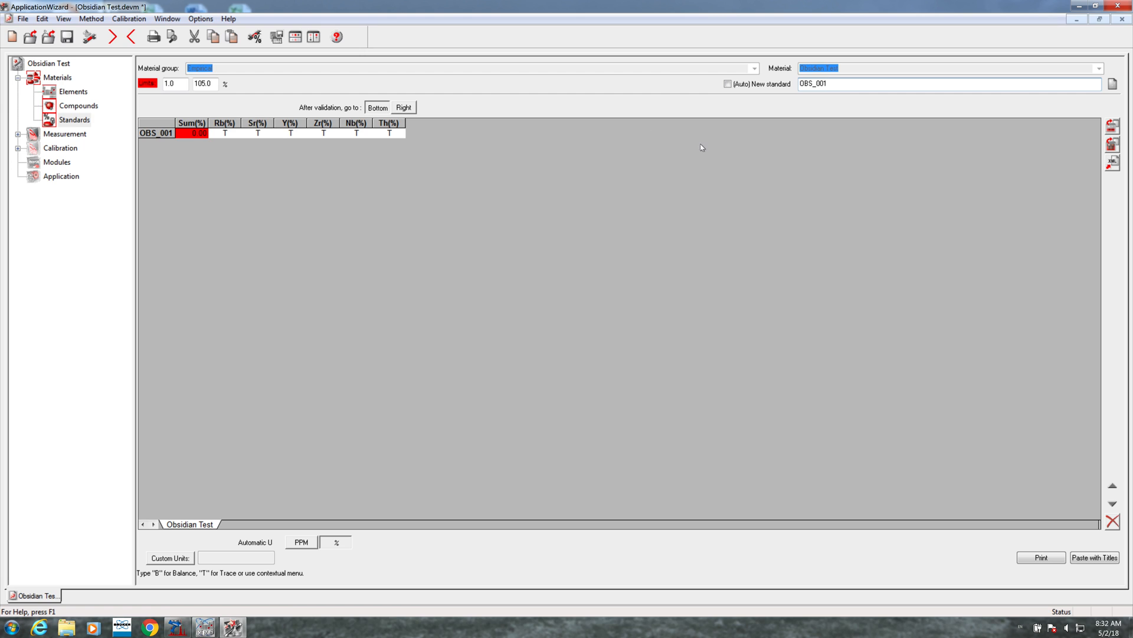
Add the standards OBS_002 through OBS_020 to the standards table one after another.
{"action": "key", "text": "BackSpace"}
{"action": "key", "text": "Return"}
{"action": "key", "text": "Return"}
{"action": "key", "text": "Return"}
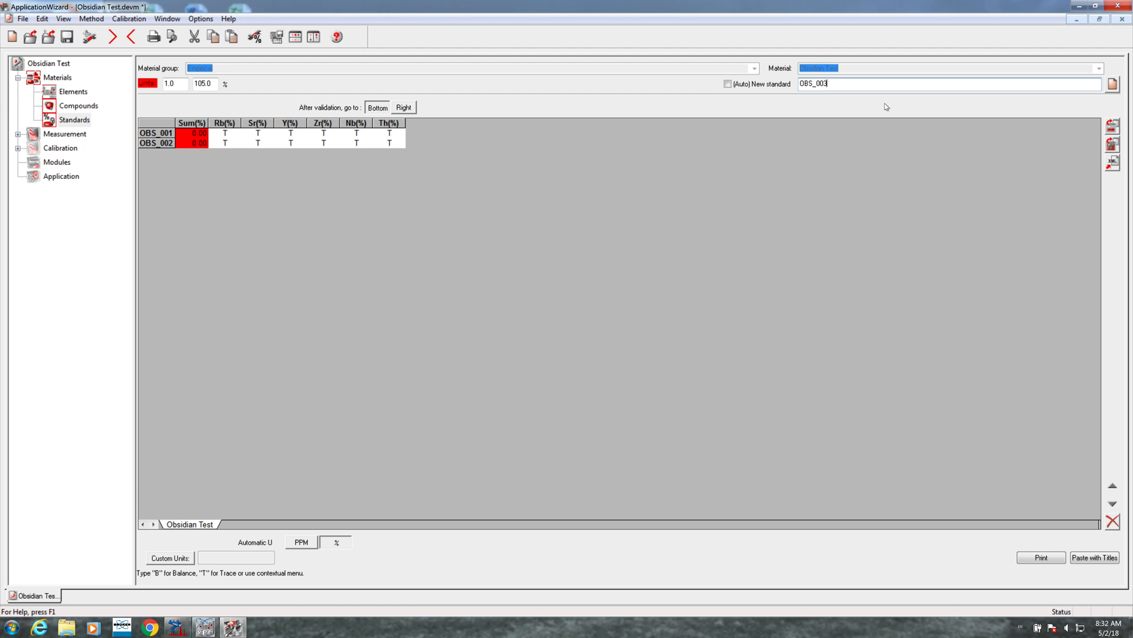
{"action": "key", "text": "Return"}
{"action": "key", "text": "Return"}
{"action": "key", "text": "Return"}
{"action": "key", "text": "Return"}
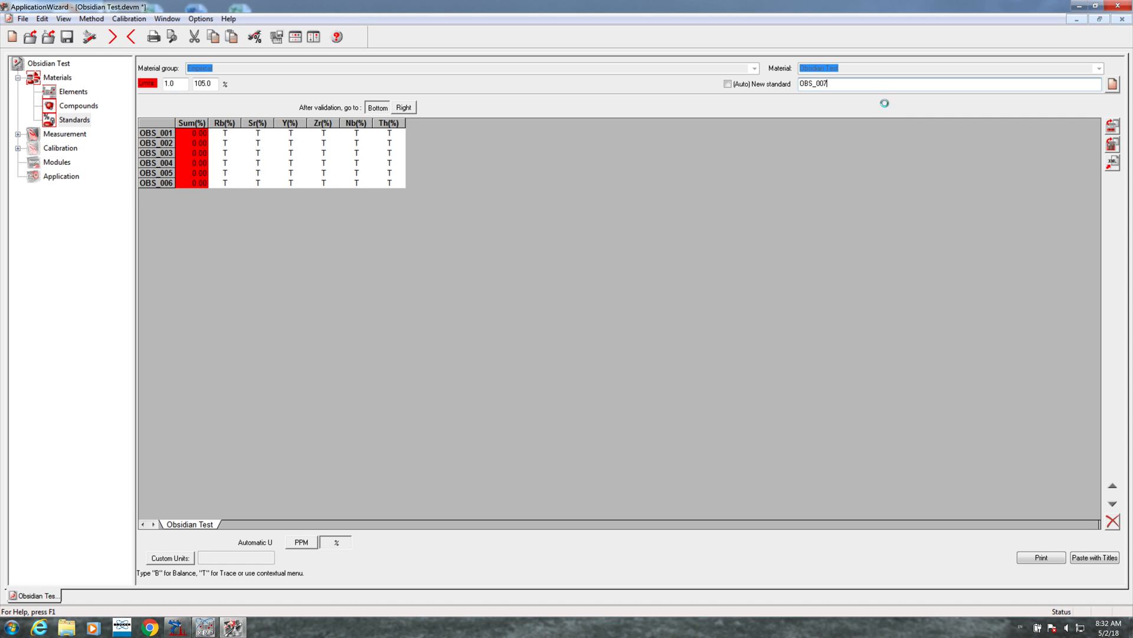
{"action": "key", "text": "Return"}
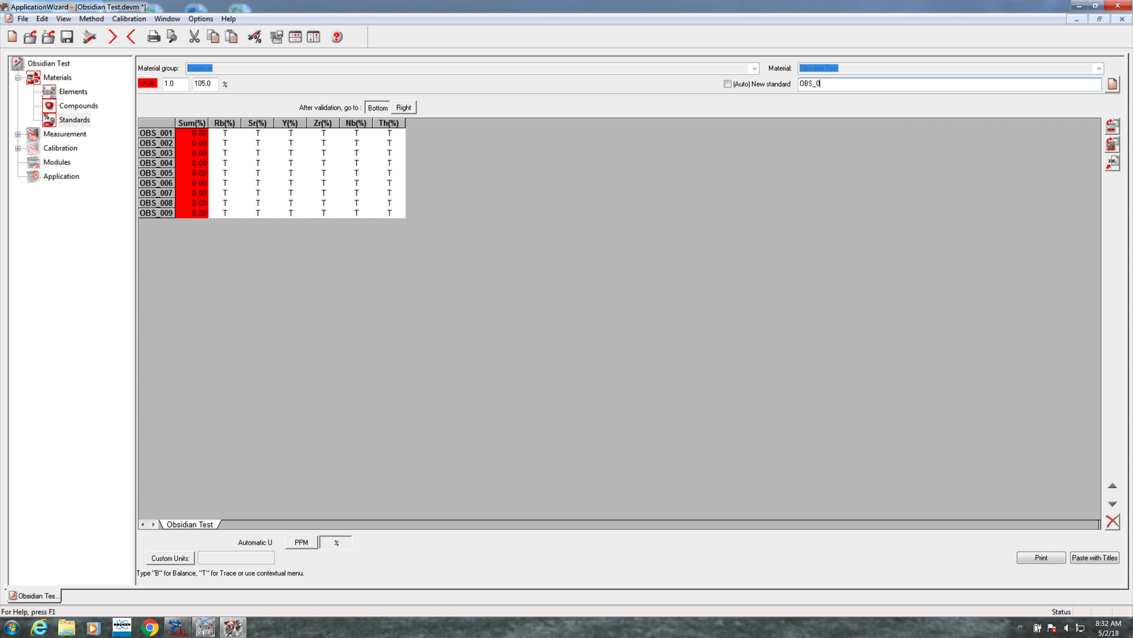
{"action": "key", "text": "Return"}
{"action": "key", "text": "Return"}
{"action": "key", "text": "Return"}
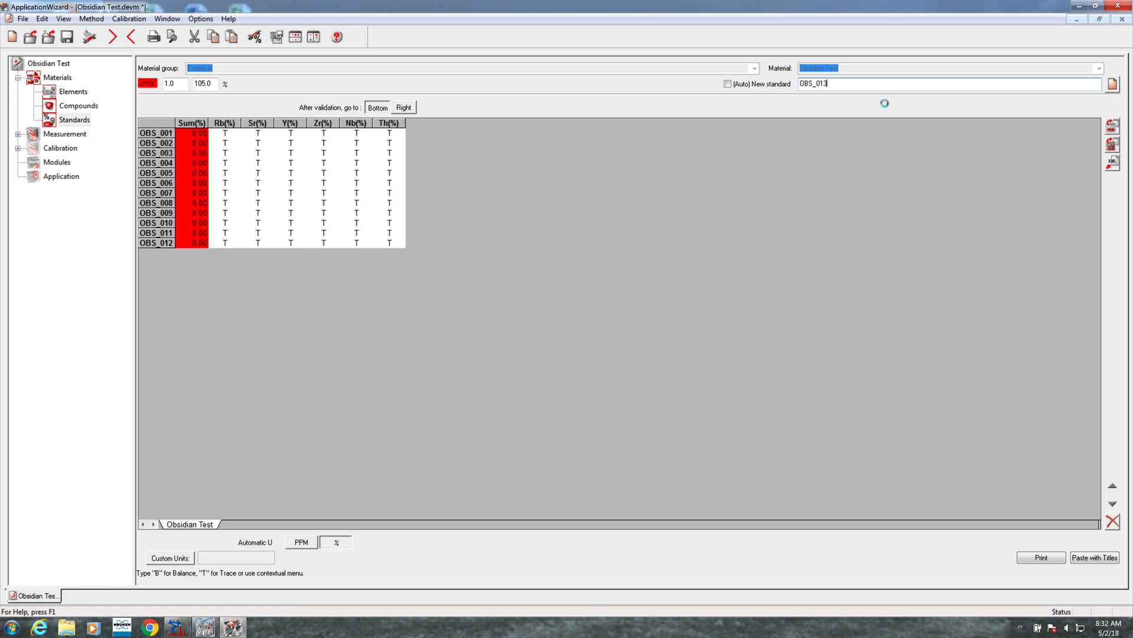
{"action": "key", "text": "Return"}
{"action": "key", "text": "Return"}
{"action": "key", "text": "Return"}
{"action": "key", "text": "Return"}
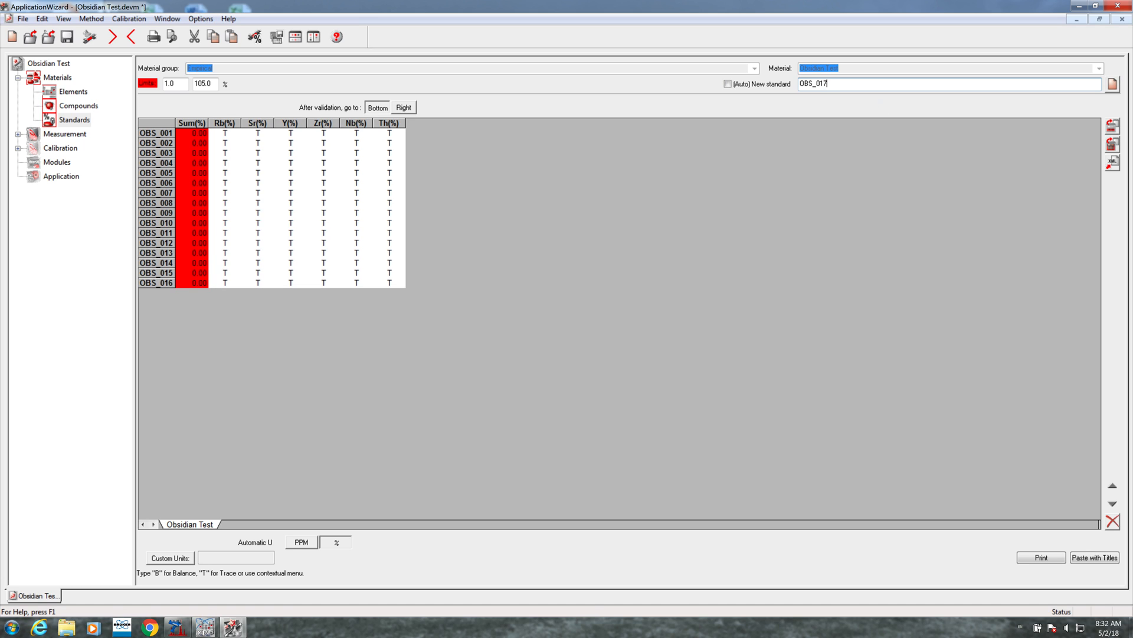
{"action": "key", "text": "Return"}
{"action": "key", "text": "Return"}
{"action": "key", "text": "BackSpace"}
{"action": "type", "text": "9"}
{"action": "key", "text": "Return"}
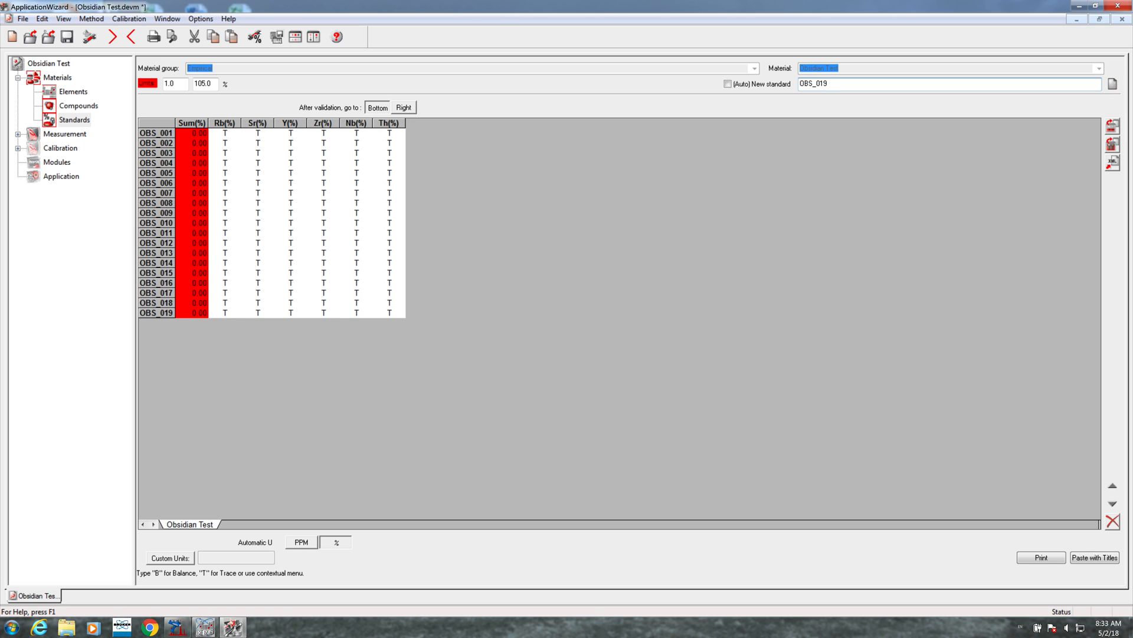
{"action": "key", "text": "BackSpace"}
{"action": "key", "text": "BackSpace"}
{"action": "type", "text": "20"}
{"action": "key", "text": "Return"}
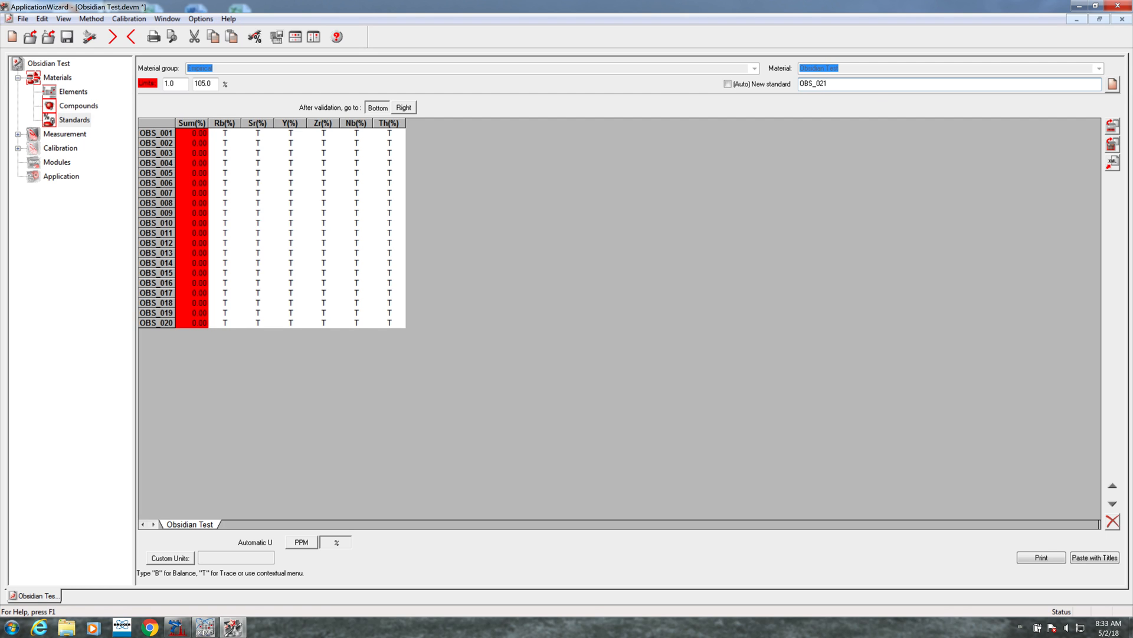
Continue the standards list with OBS_021 through OBS_030.
{"action": "key", "text": "Return"}
{"action": "key", "text": "BackSpace"}
{"action": "type", "text": "2"}
{"action": "key", "text": "Return"}
{"action": "key", "text": "BackSpace"}
{"action": "type", "text": "3"}
{"action": "key", "text": "Return"}
{"action": "key", "text": "BackSpace"}
{"action": "type", "text": "4"}
{"action": "key", "text": "Return"}
{"action": "key", "text": "BackSpace"}
{"action": "type", "text": "5"}
{"action": "key", "text": "Return"}
{"action": "key", "text": "BackSpace"}
{"action": "type", "text": "6"}
{"action": "key", "text": "Return"}
{"action": "key", "text": "BackSpace"}
{"action": "type", "text": "7"}
{"action": "key", "text": "Return"}
{"action": "key", "text": "BackSpace"}
{"action": "type", "text": "8"}
{"action": "key", "text": "Return"}
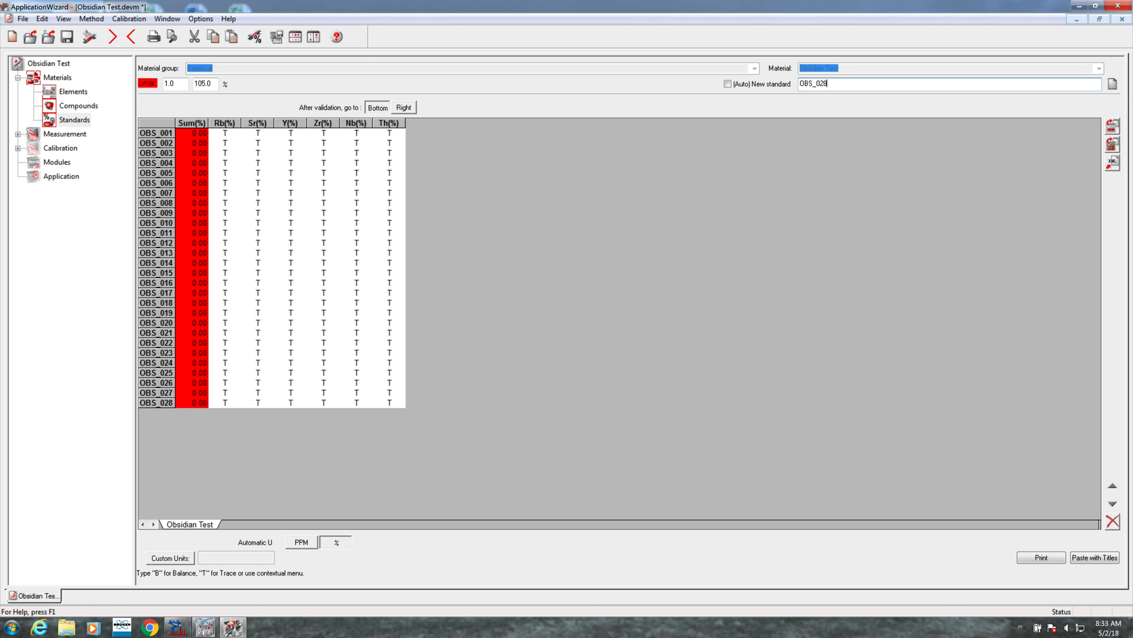
{"action": "type", "text": "9"}
{"action": "key", "text": "Return"}
{"action": "type", "text": "0"}
{"action": "key", "text": "Return"}
Complete the standards list by adding OBS_031 through OBS_040.
{"action": "key", "text": "BackSpace"}
{"action": "type", "text": "1"}
{"action": "key", "text": "Return"}
{"action": "key", "text": "BackSpace"}
{"action": "type", "text": "2"}
{"action": "key", "text": "Return"}
{"action": "key", "text": "BackSpace"}
{"action": "type", "text": "3"}
{"action": "key", "text": "Return"}
{"action": "key", "text": "BackSpace"}
{"action": "type", "text": "4"}
{"action": "key", "text": "Return"}
{"action": "key", "text": "BackSpace"}
{"action": "type", "text": "5"}
{"action": "key", "text": "Return"}
{"action": "key", "text": "BackSpace"}
{"action": "type", "text": "6"}
{"action": "key", "text": "Return"}
{"action": "key", "text": "BackSpace"}
{"action": "type", "text": "7"}
{"action": "key", "text": "Return"}
{"action": "type", "text": "8"}
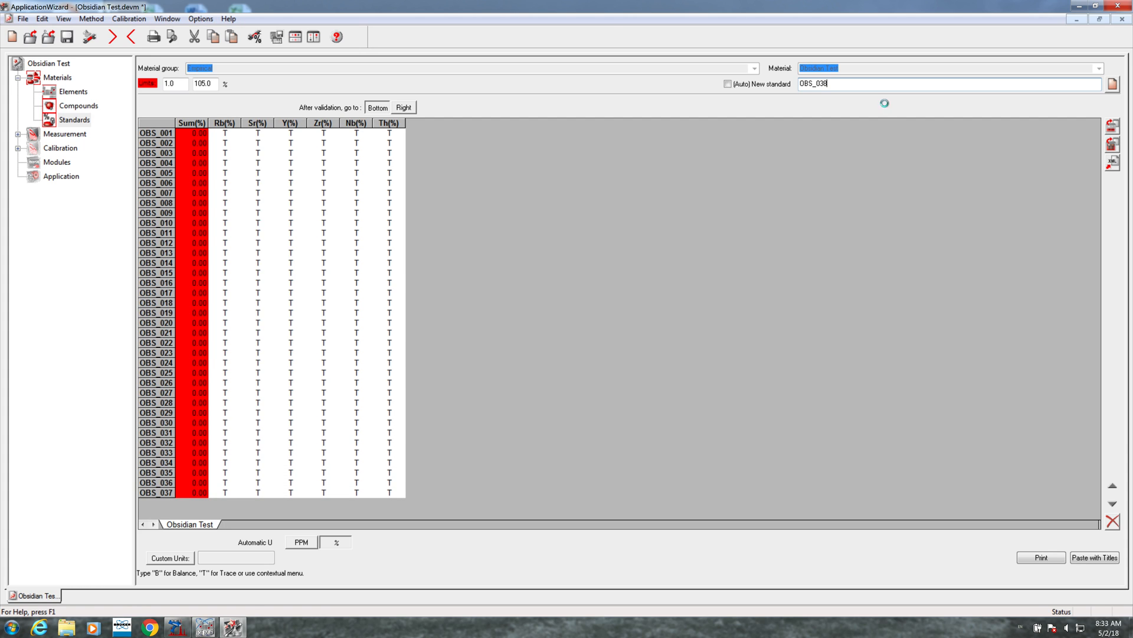
{"action": "key", "text": "Return"}
{"action": "key", "text": "BackSpace"}
{"action": "type", "text": "9"}
{"action": "key", "text": "Return"}
{"action": "key", "text": "BackSpace"}
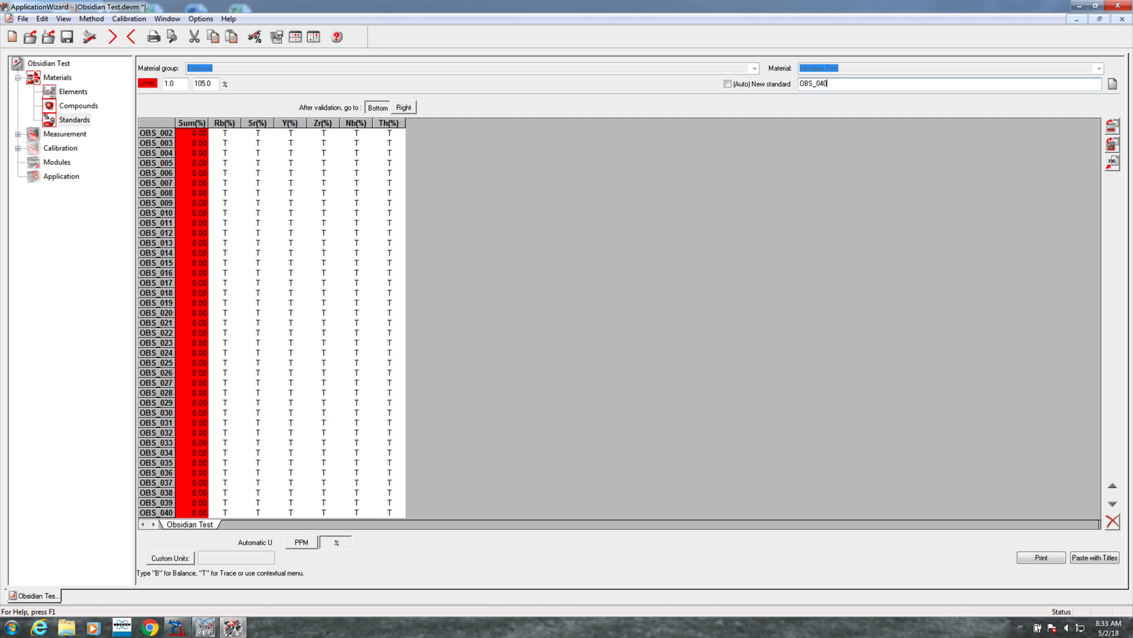
Add a surplus standard named OBS_040oops and delete it from the standards table.
{"action": "type", "text": "oops"}
{"action": "key", "text": "Return"}
{"action": "left_click", "coordinate": [155, 515]}
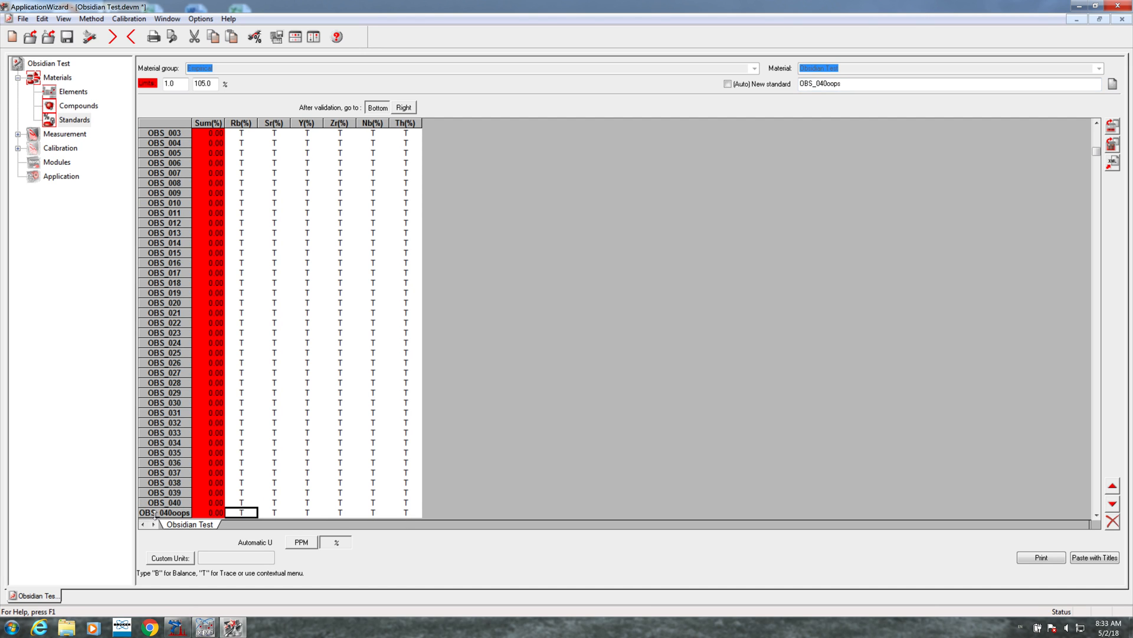
{"action": "left_click", "coordinate": [154, 511]}
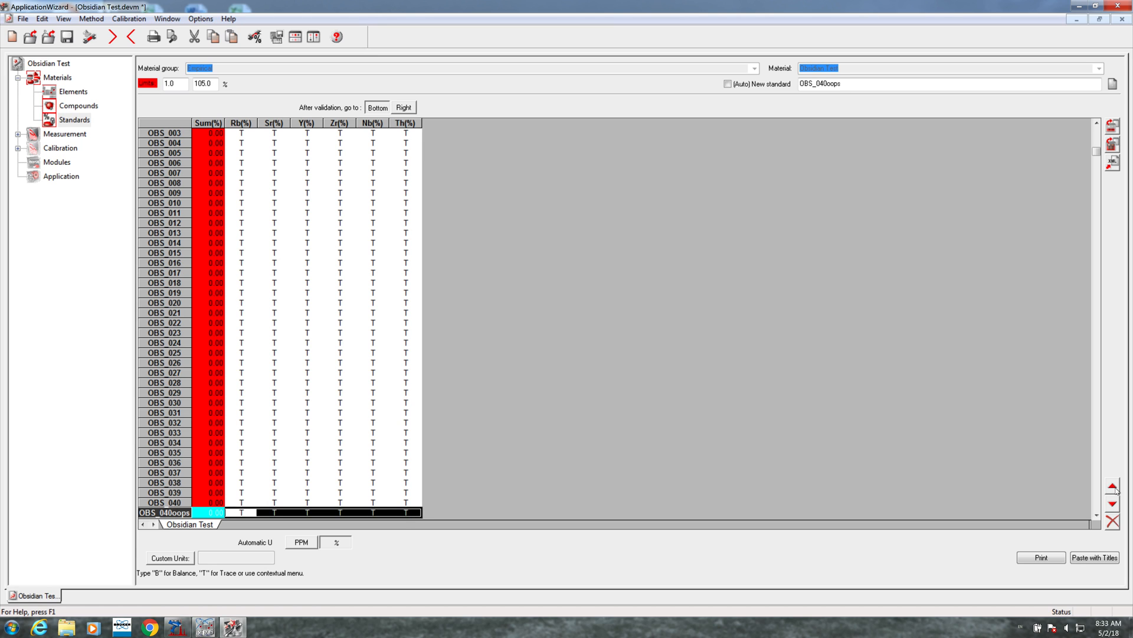
{"action": "left_click", "coordinate": [1113, 522]}
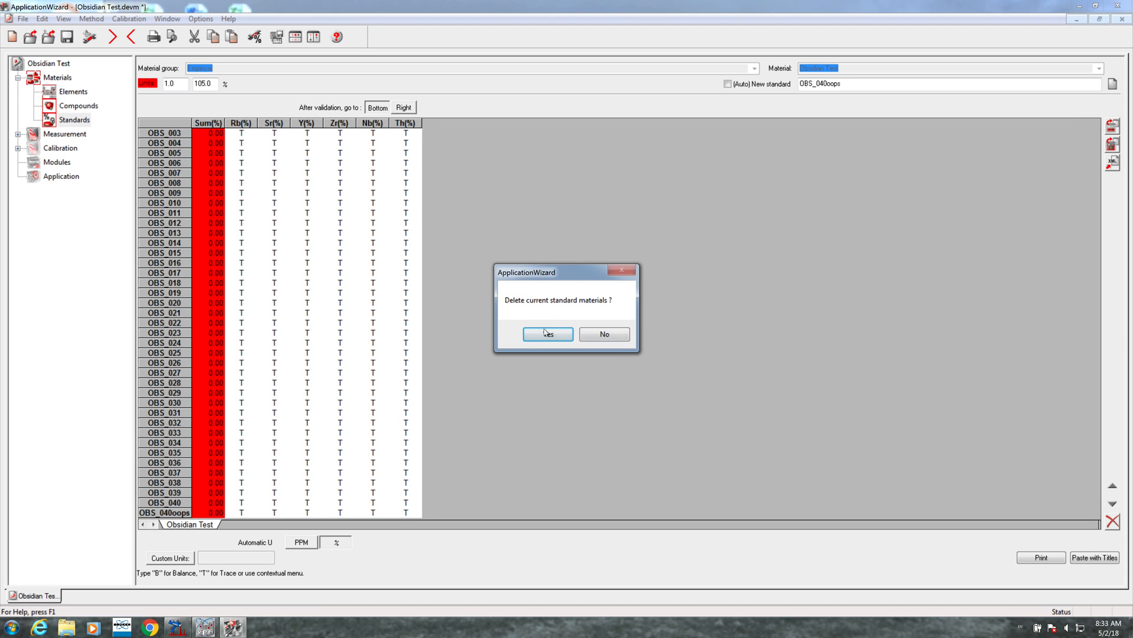
{"action": "left_click", "coordinate": [548, 334]}
Move standard OBS_039 one row up in the standards table and back down again.
{"action": "left_click", "coordinate": [258, 423]}
{"action": "left_click", "coordinate": [1096, 515]}
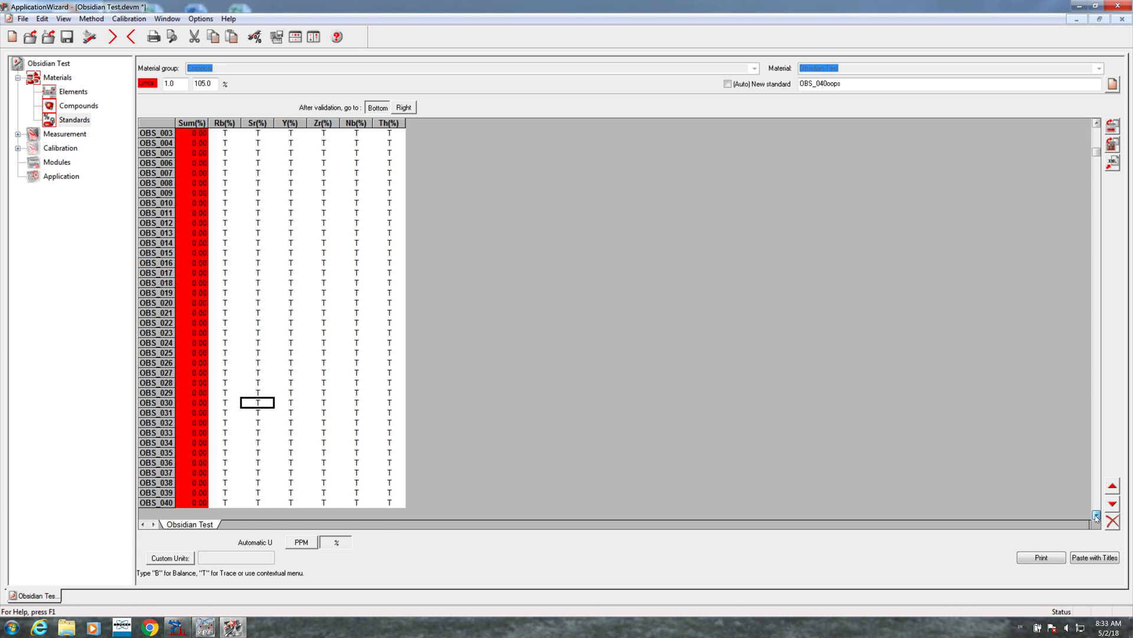
{"action": "left_click", "coordinate": [1096, 124]}
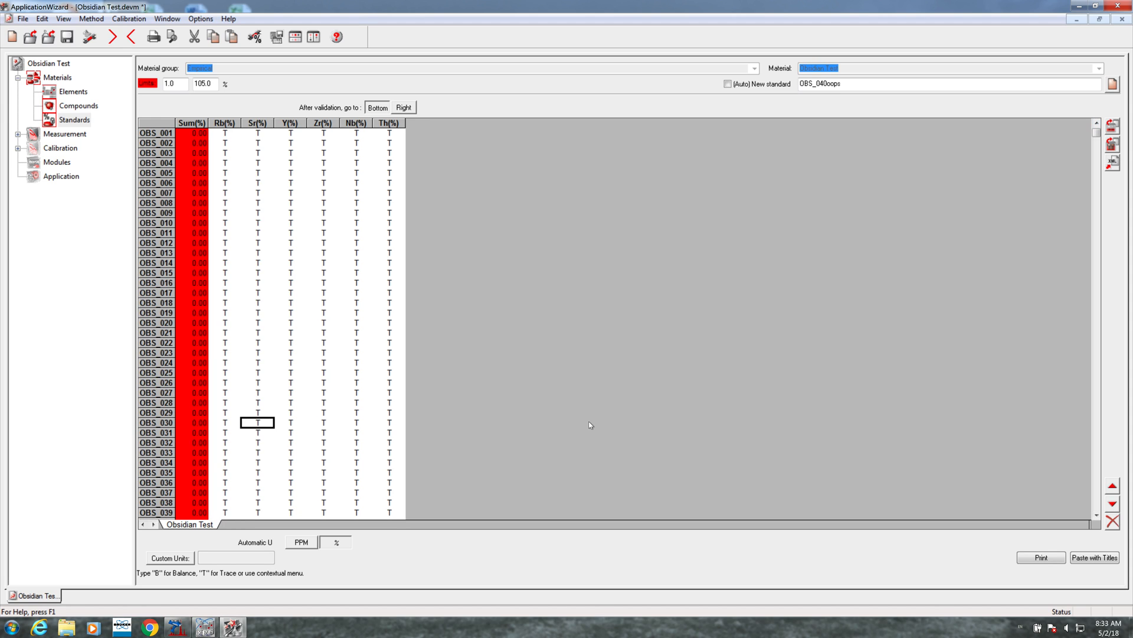
{"action": "left_click", "coordinate": [314, 423]}
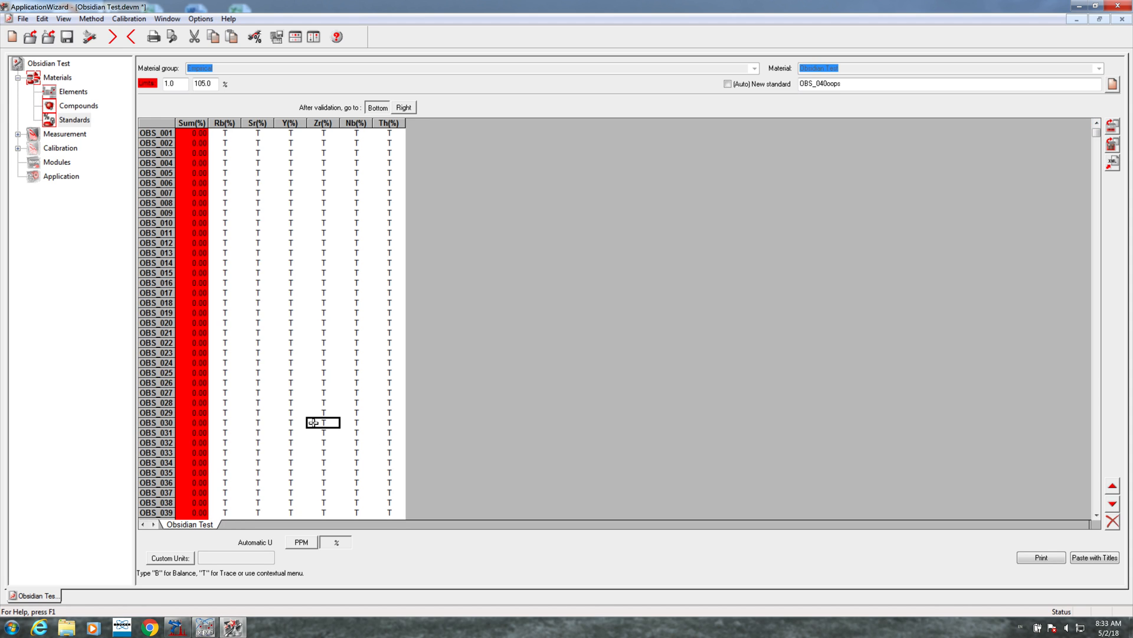
{"action": "left_click", "coordinate": [149, 511]}
{"action": "left_click", "coordinate": [1112, 486]}
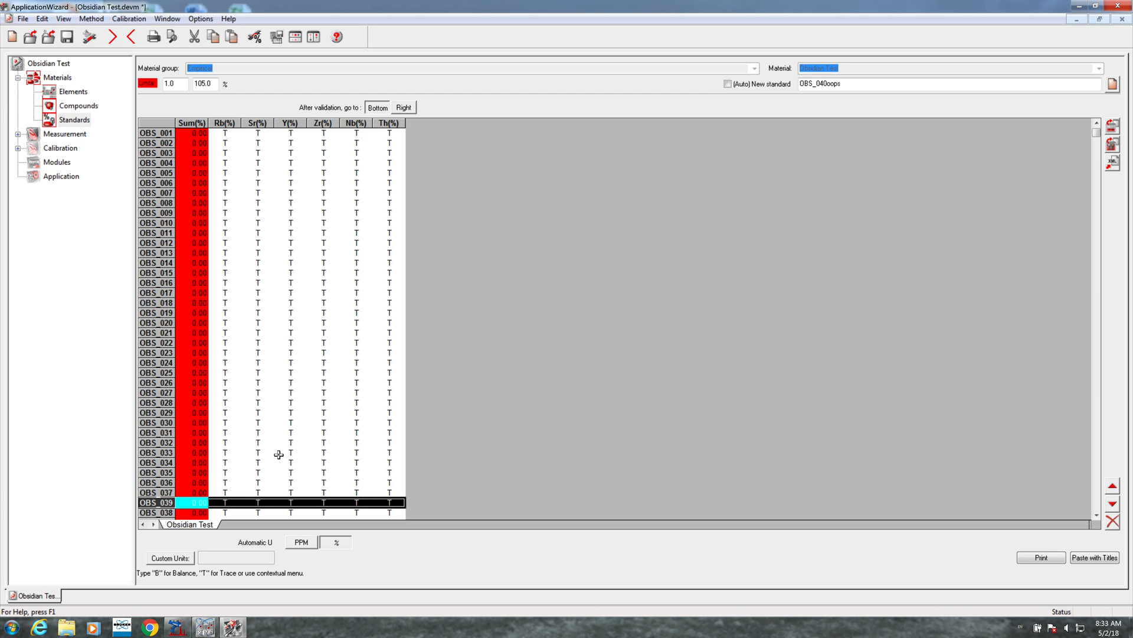
{"action": "left_click", "coordinate": [1113, 503]}
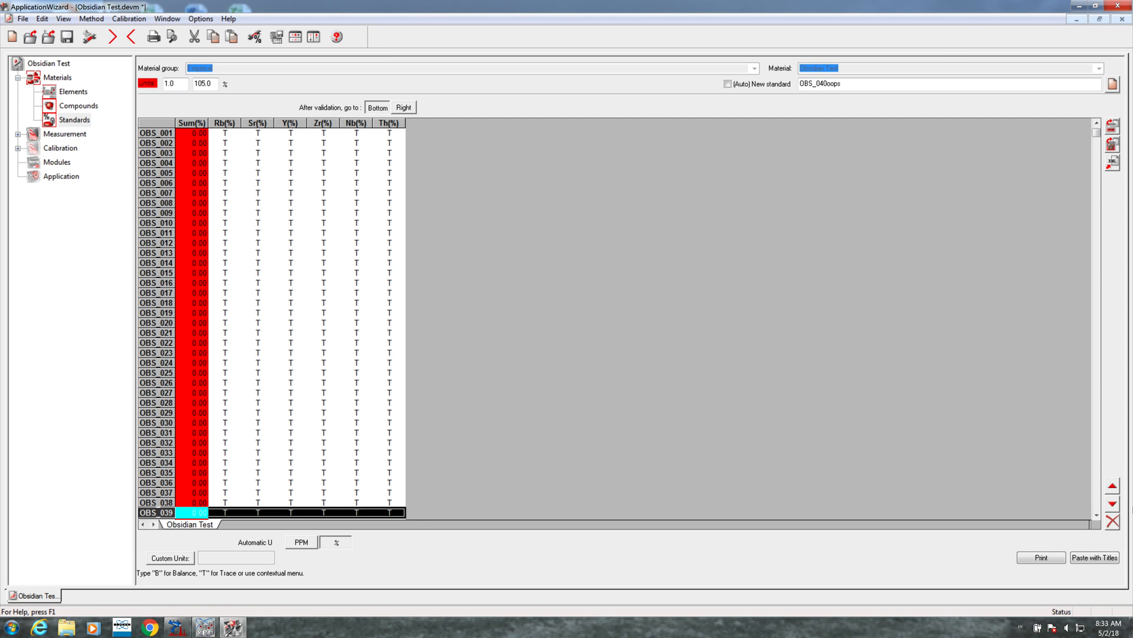
{"action": "left_click", "coordinate": [1097, 516]}
{"action": "left_click", "coordinate": [1096, 516]}
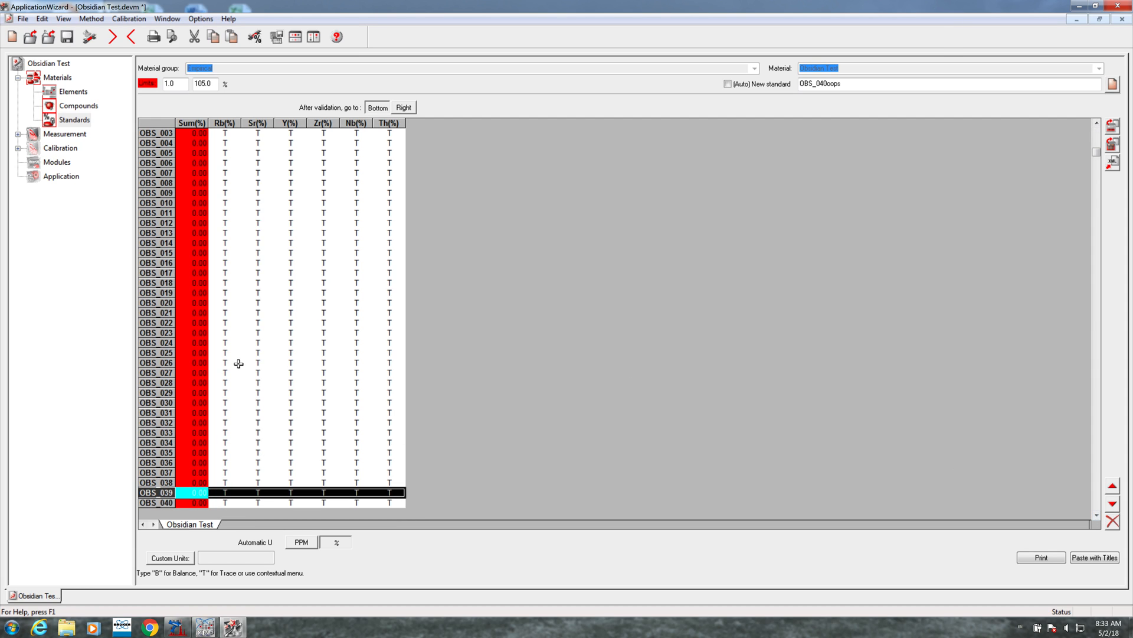
{"action": "left_click", "coordinate": [268, 382]}
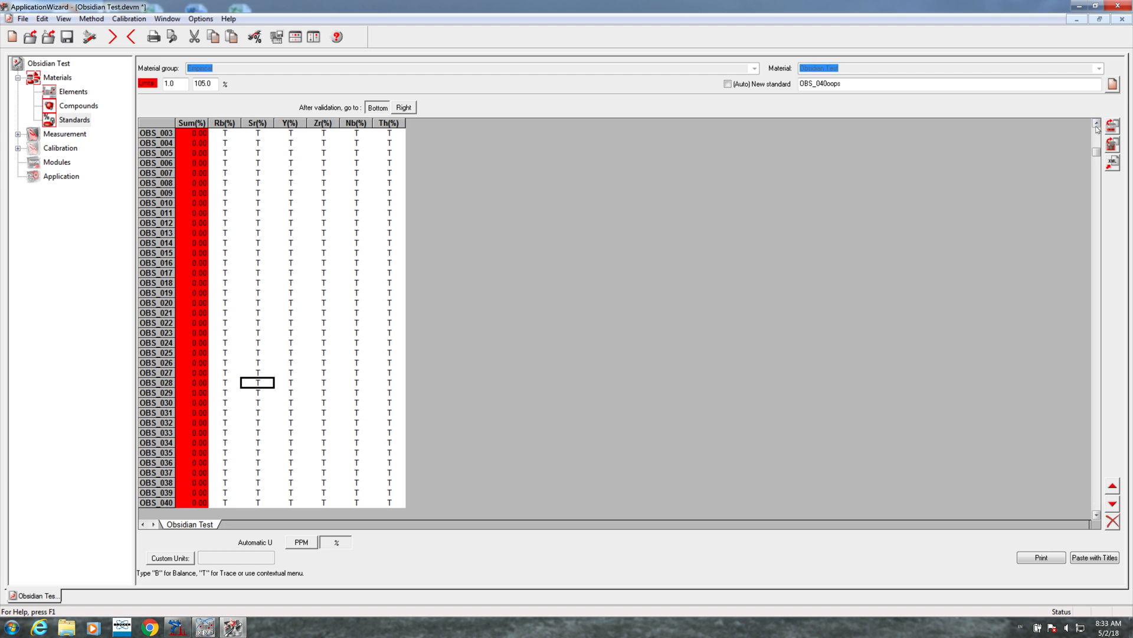
Select the Rb cell of standard OBS_001 as the starting point for pasting concentrations.
{"action": "left_click", "coordinate": [1096, 123]}
{"action": "left_click", "coordinate": [1096, 123]}
{"action": "left_click", "coordinate": [222, 133]}
Switch to the Obsidian Reference Set spreadsheet in Numbers, bring up its Rb to Nb columns and close Find & Replace.
{"action": "key", "text": "ctrl+Left"}
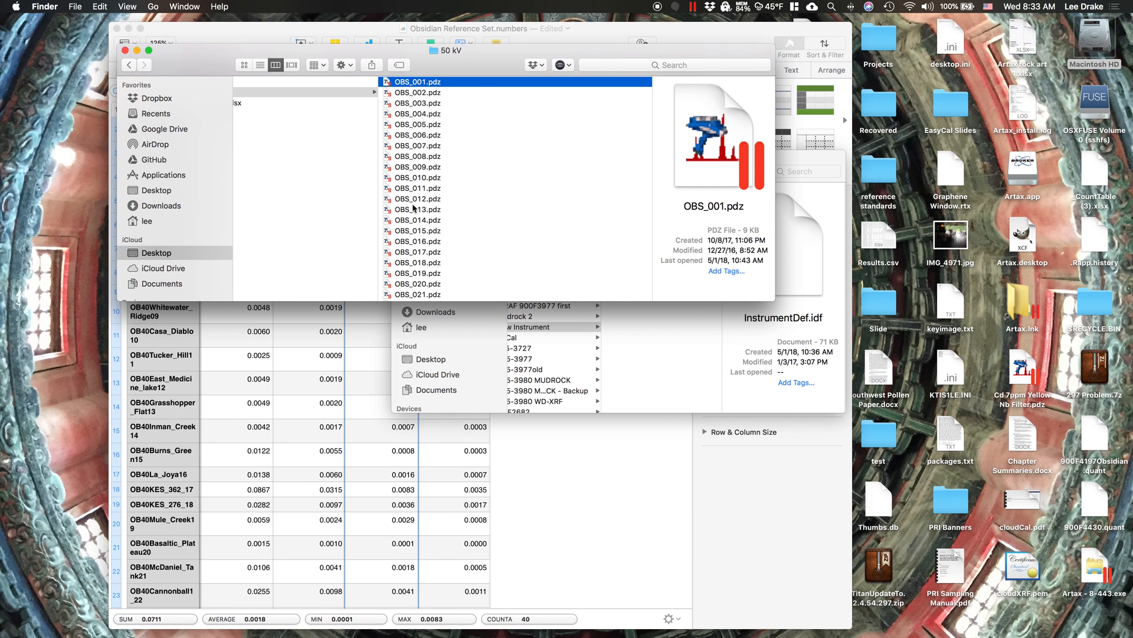
{"action": "left_click", "coordinate": [573, 526]}
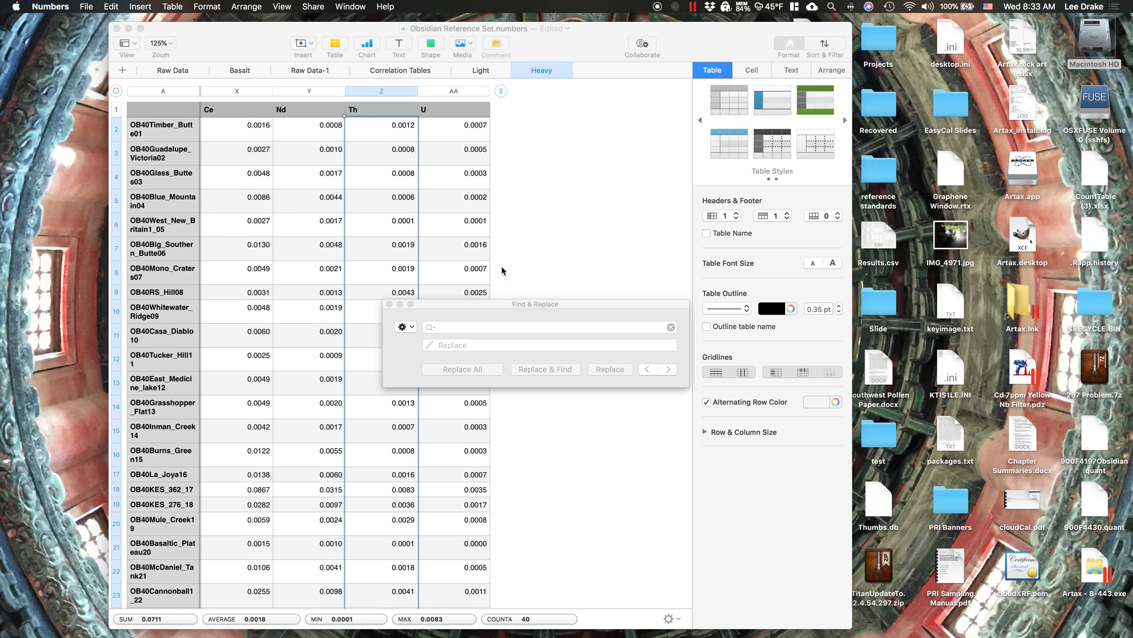
{"action": "left_click", "coordinate": [561, 163]}
{"action": "scroll", "coordinate": [560, 162], "scroll_direction": "right", "scroll_amount": 10}
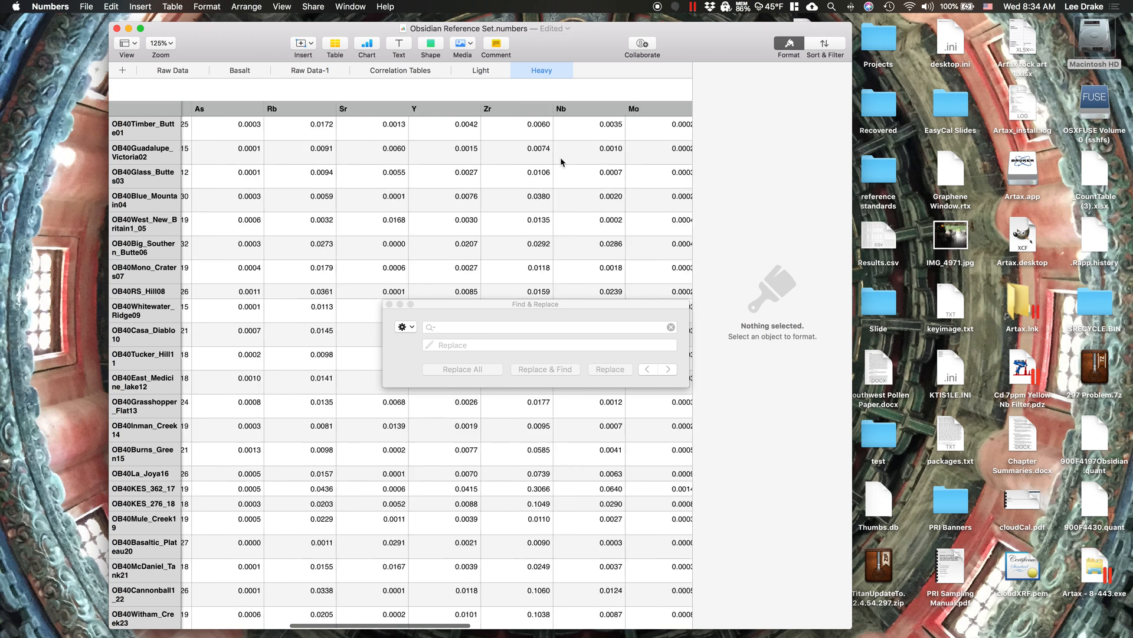
{"action": "left_click", "coordinate": [389, 304]}
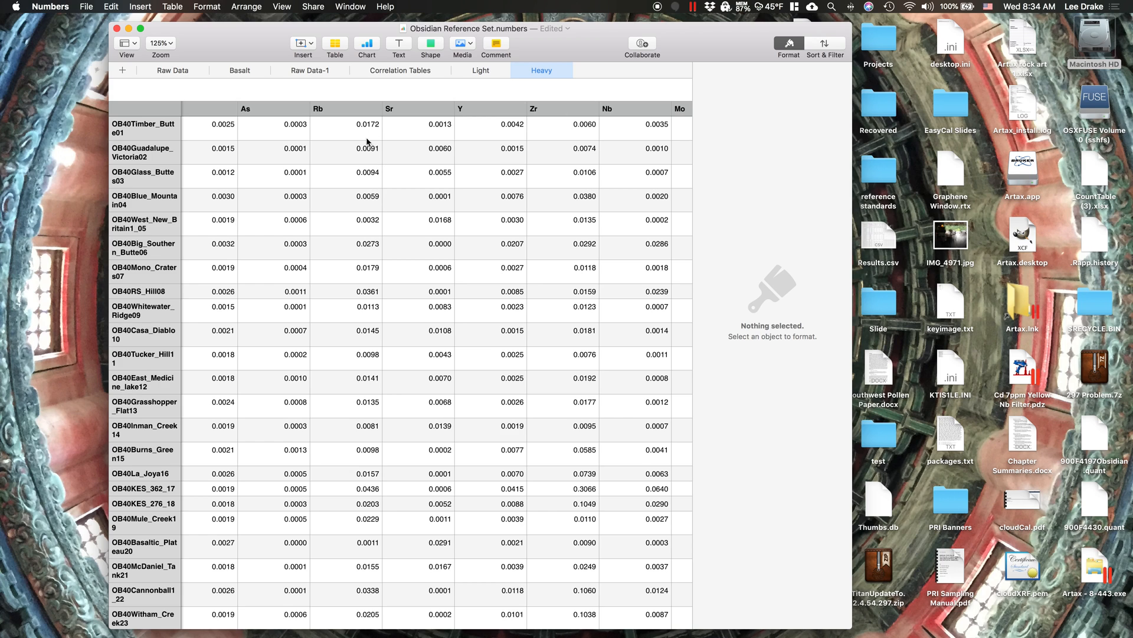
Copy the whole Rb column of the Heavy sheet and paste it into the Rb column of ApplicationWizard's standards table.
{"action": "left_click", "coordinate": [367, 140]}
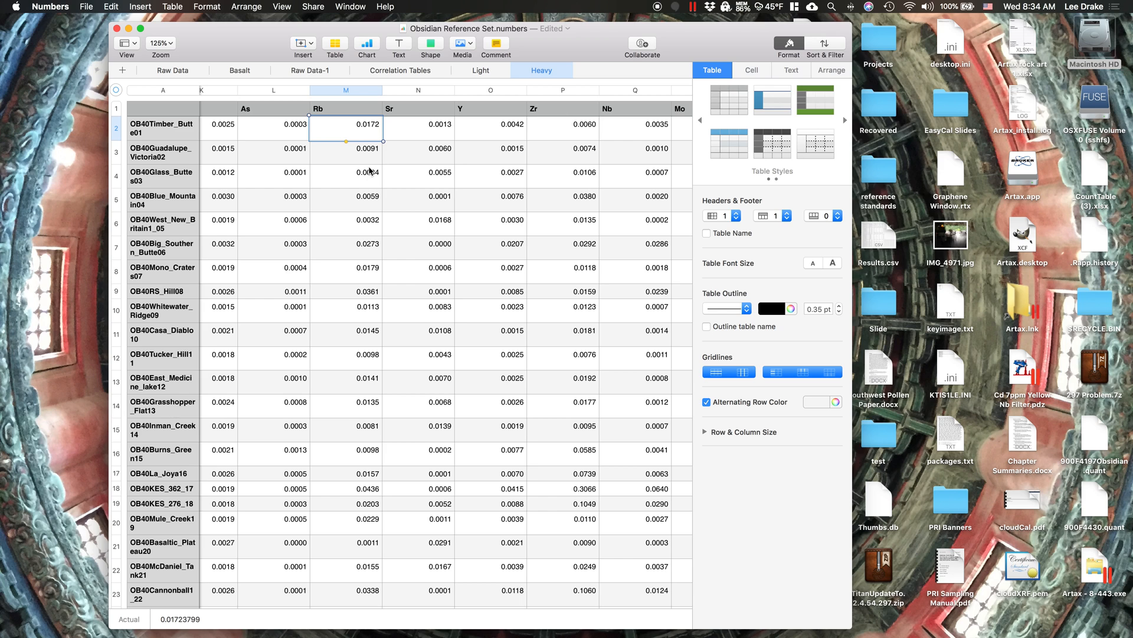
{"action": "left_click", "coordinate": [344, 91]}
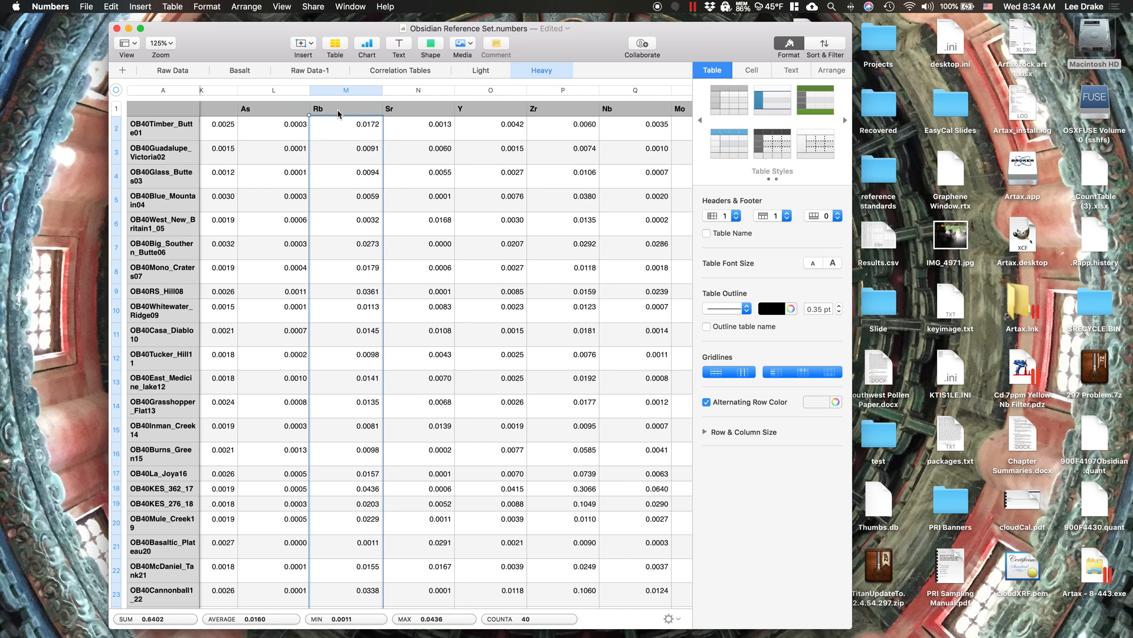
{"action": "key", "text": "ctrl+Right"}
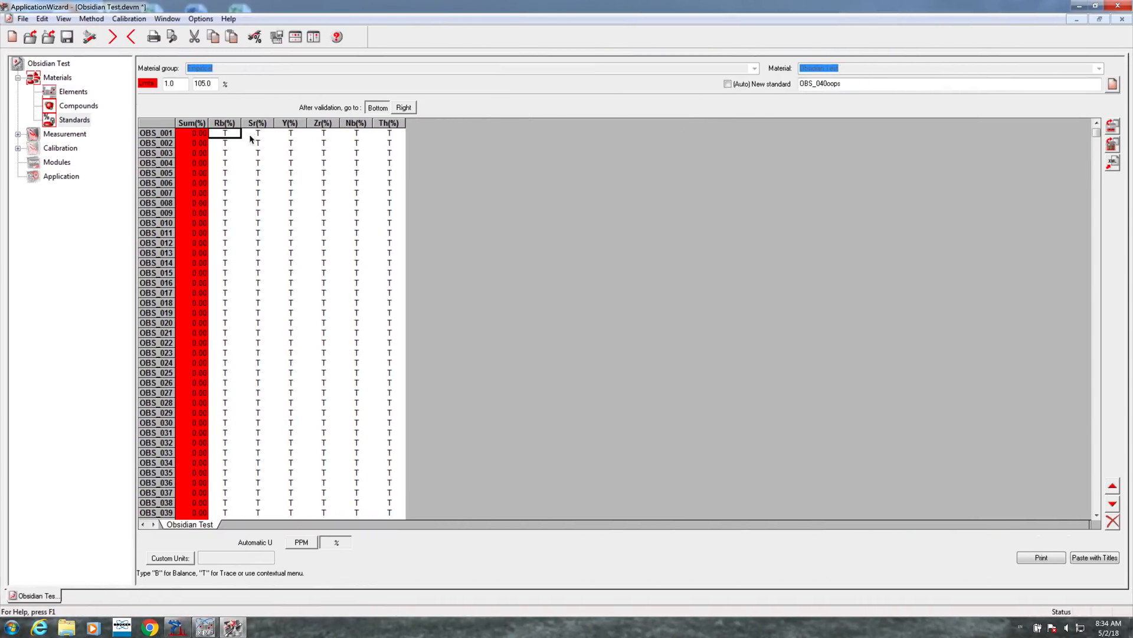
{"action": "key", "text": "ctrl+v"}
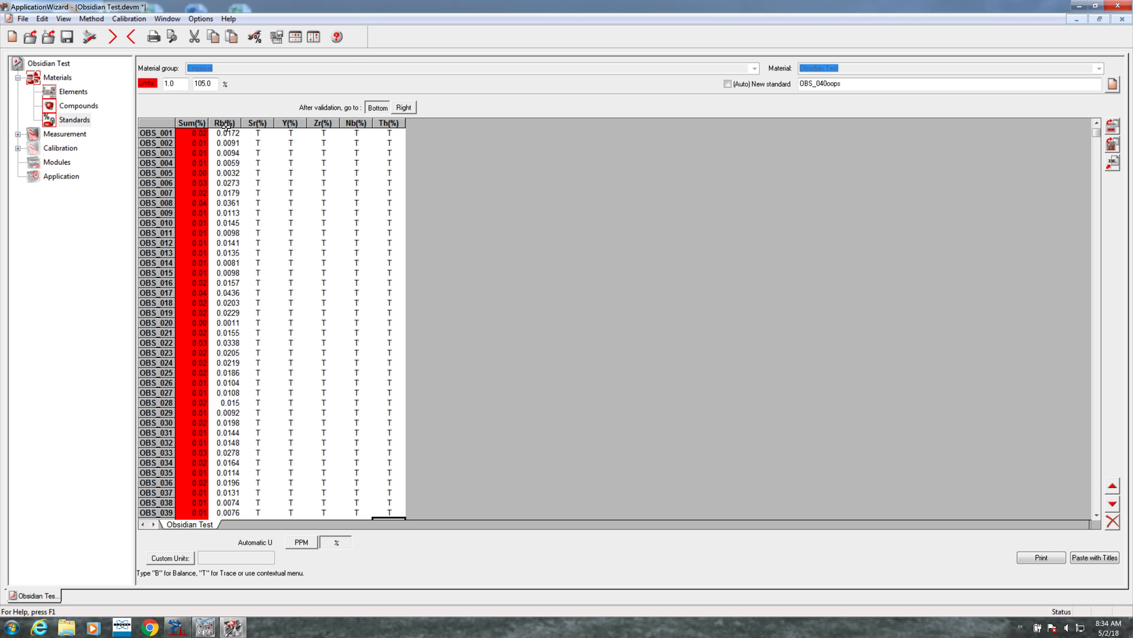
Copy the Sr to Nb columns of the Heavy sheet in Numbers and paste them into ApplicationWizard's standards table from the OBS_001 Sr cell.
{"action": "key", "text": "ctrl+Left"}
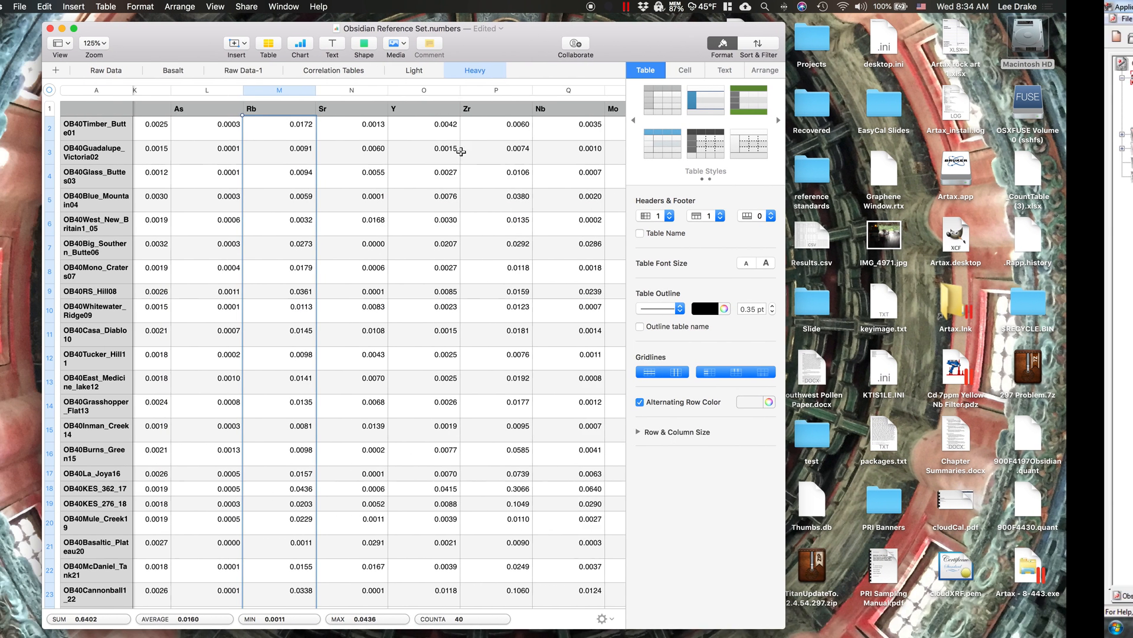
{"action": "left_click_drag", "start_coordinate": [425, 92], "coordinate": [576, 111]}
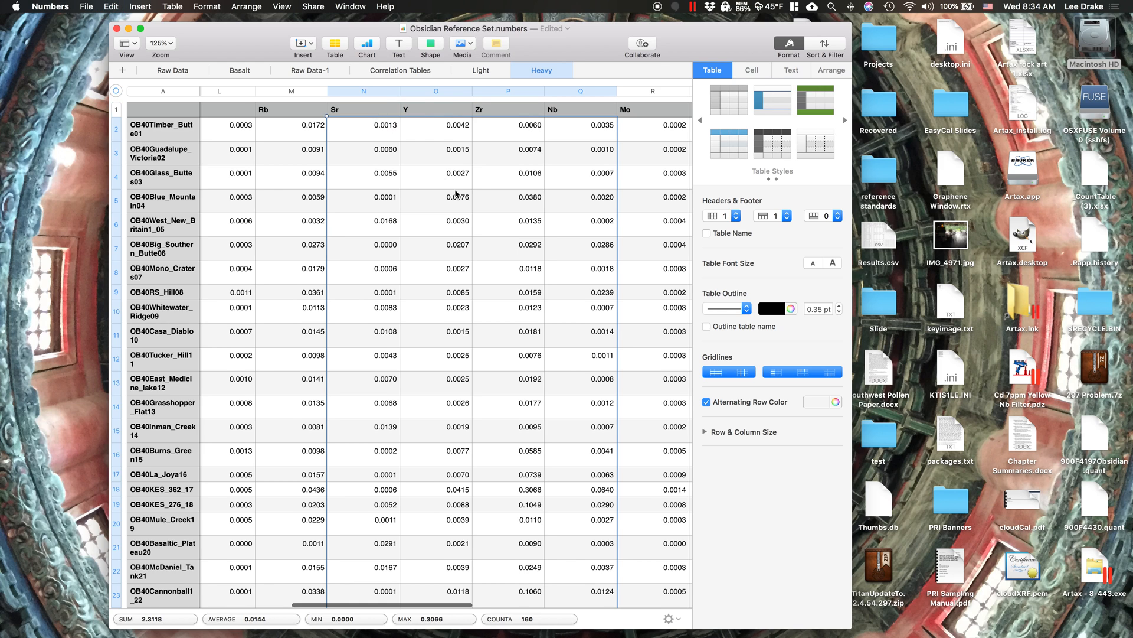
{"action": "key", "text": "ctrl+Right"}
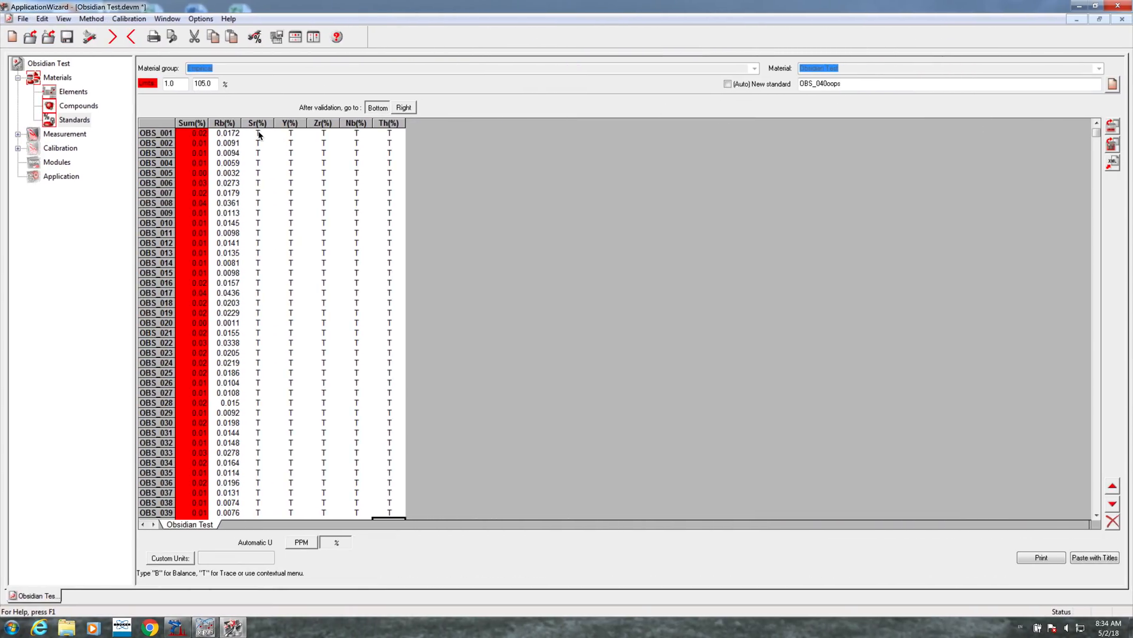
{"action": "left_click", "coordinate": [258, 131]}
{"action": "key", "text": "ctrl+v"}
Copy the Th column of the Heavy sheet in Numbers and paste it into the Th column of ApplicationWizard's standards table from OBS_001.
{"action": "key", "text": "ctrl+Left"}
{"action": "scroll", "coordinate": [556, 169], "scroll_direction": "right", "scroll_amount": 15}
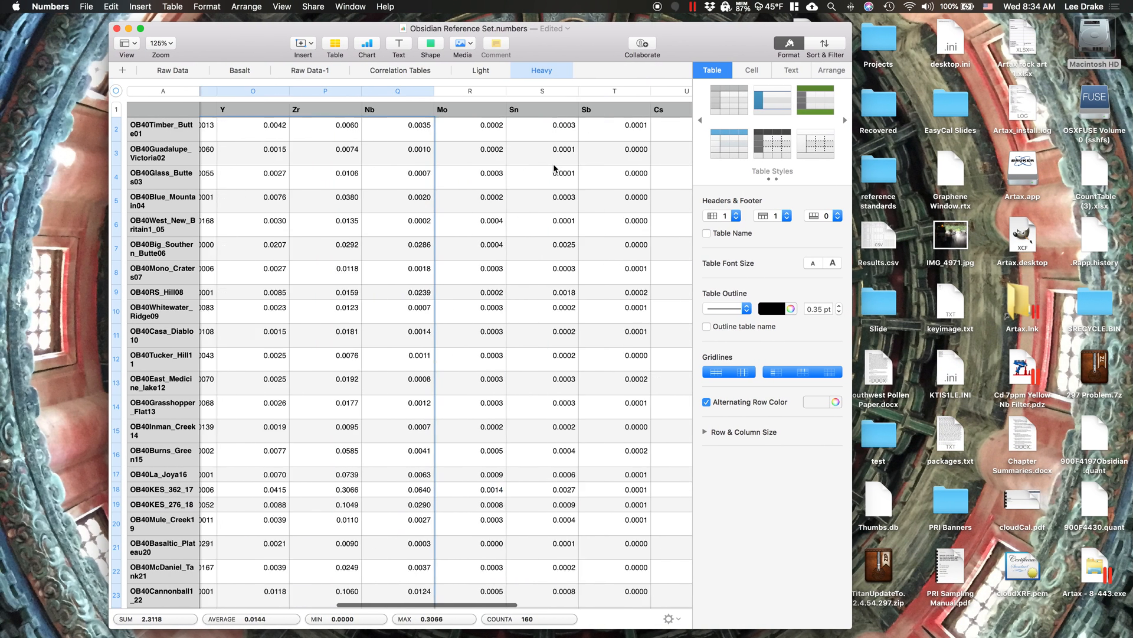
{"action": "scroll", "coordinate": [554, 168], "scroll_direction": "left", "scroll_amount": 1}
{"action": "left_click", "coordinate": [401, 91]}
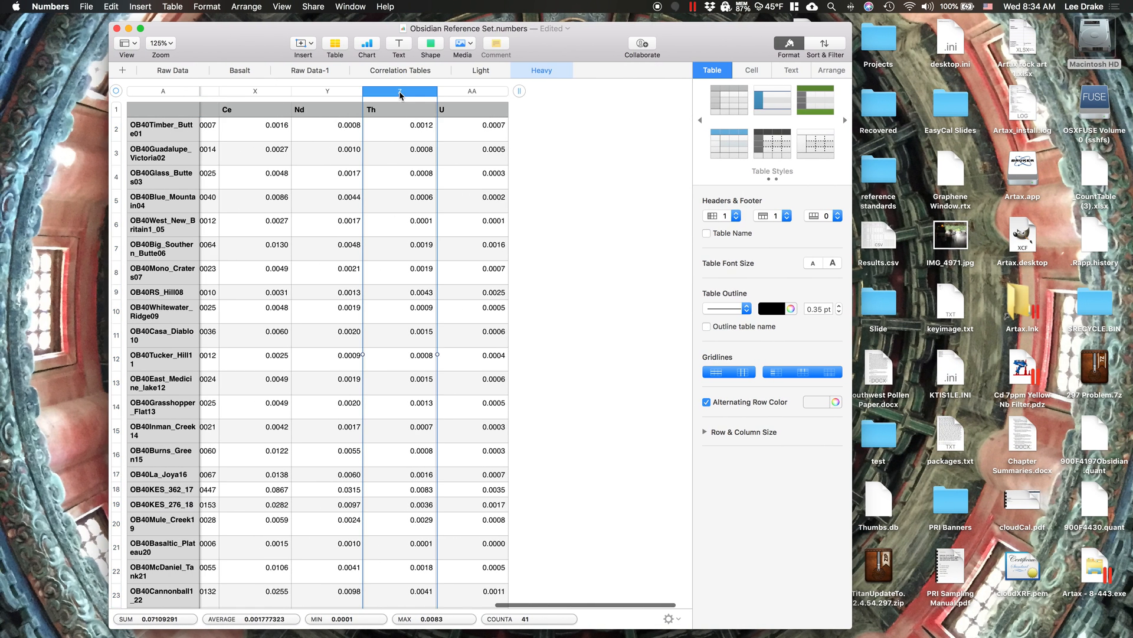
{"action": "key", "text": "super+c"}
{"action": "key", "text": "ctrl+Right"}
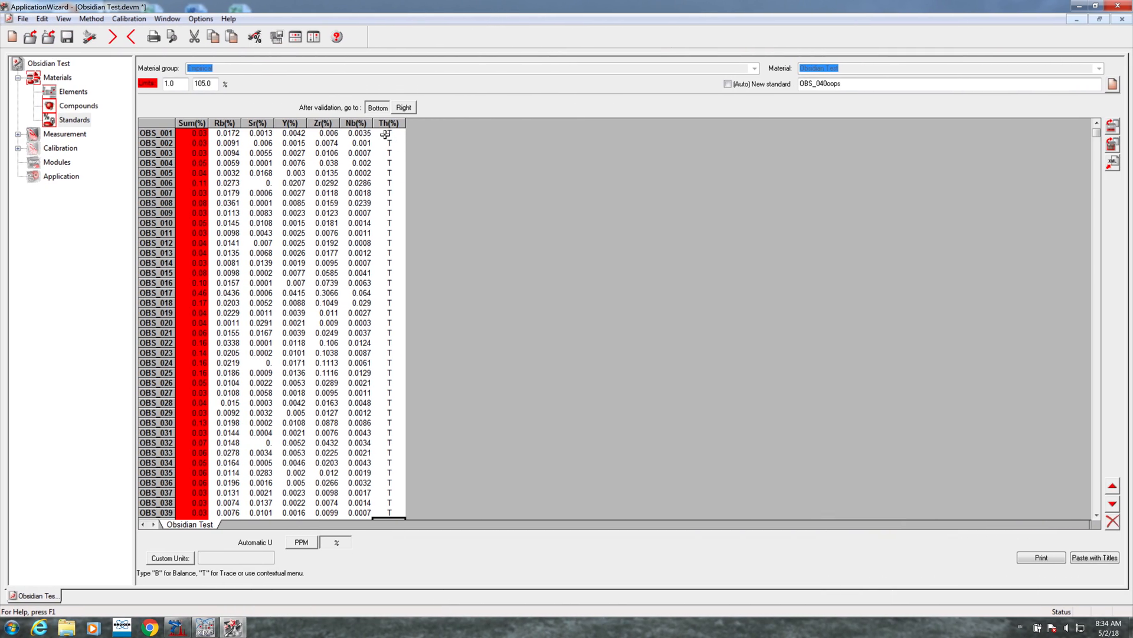
{"action": "left_click", "coordinate": [396, 143]}
{"action": "key", "text": "Up"}
{"action": "key", "text": "ctrl+v"}
{"action": "left_click", "coordinate": [342, 152]}
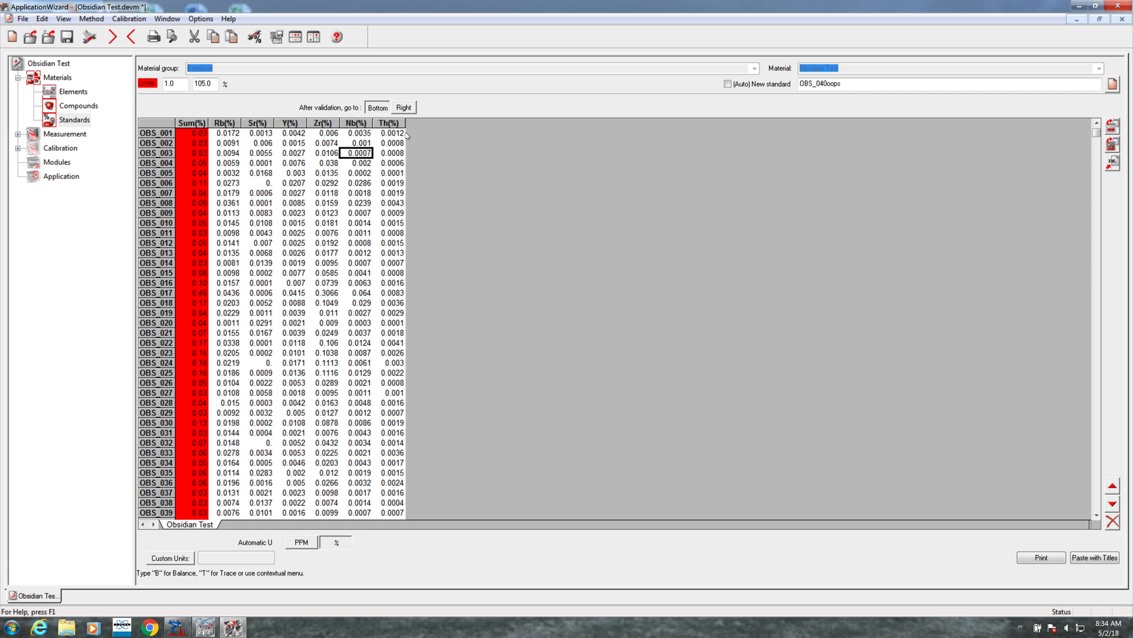
Finish the standards page and advance to Measurement, having the number of decimals evaluated and the modified concentrations stored.
{"action": "left_click", "coordinate": [169, 83]}
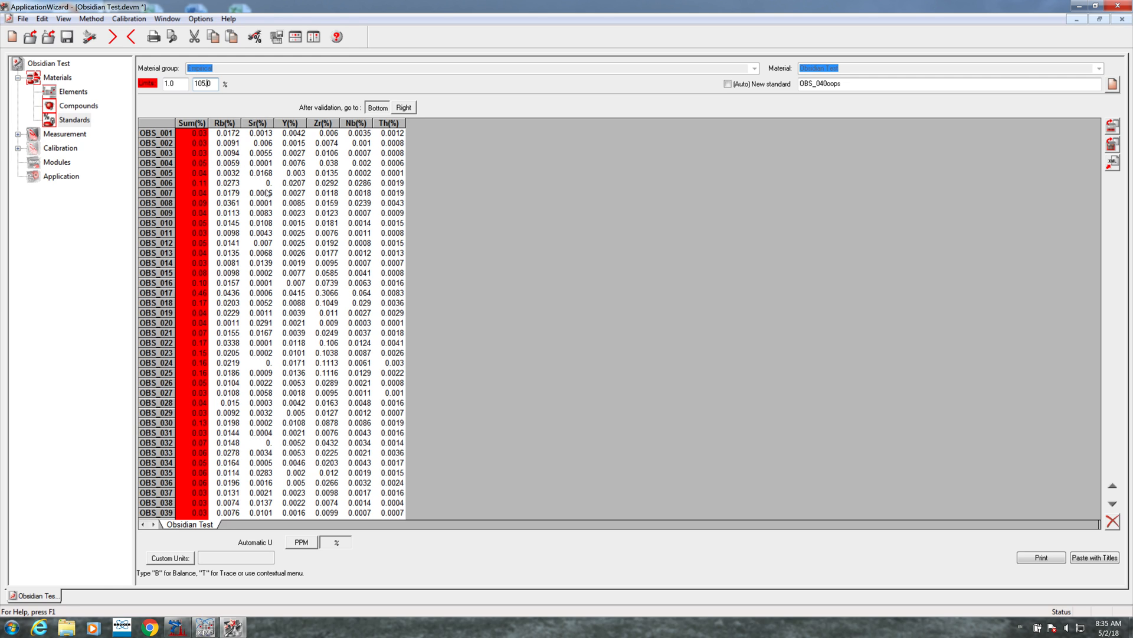
{"action": "left_click", "coordinate": [113, 38]}
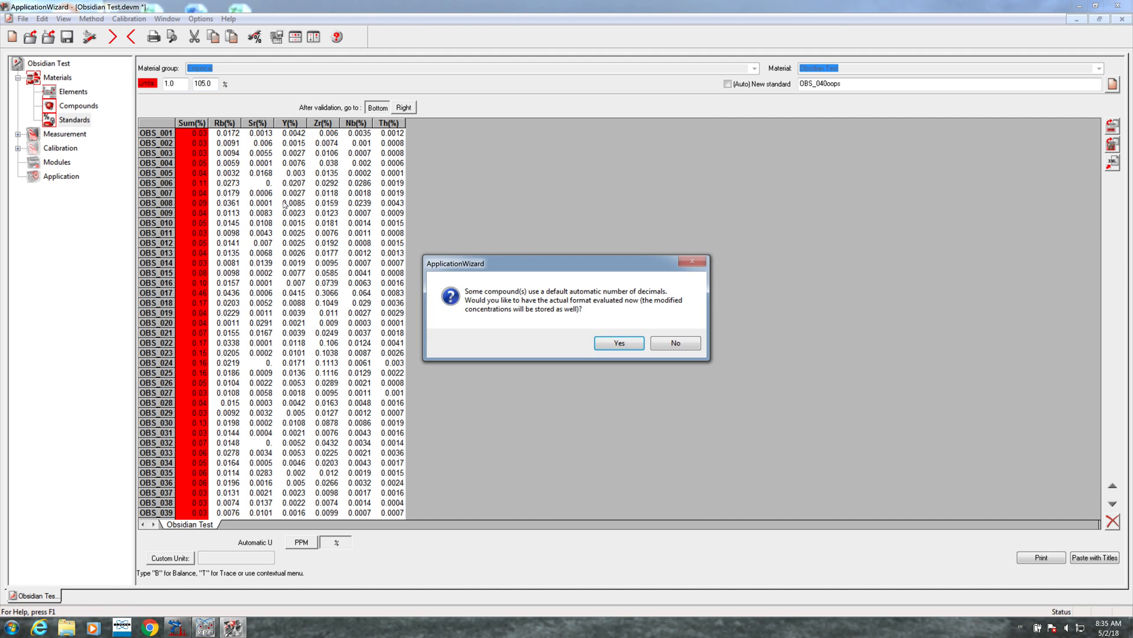
{"action": "left_click", "coordinate": [616, 341]}
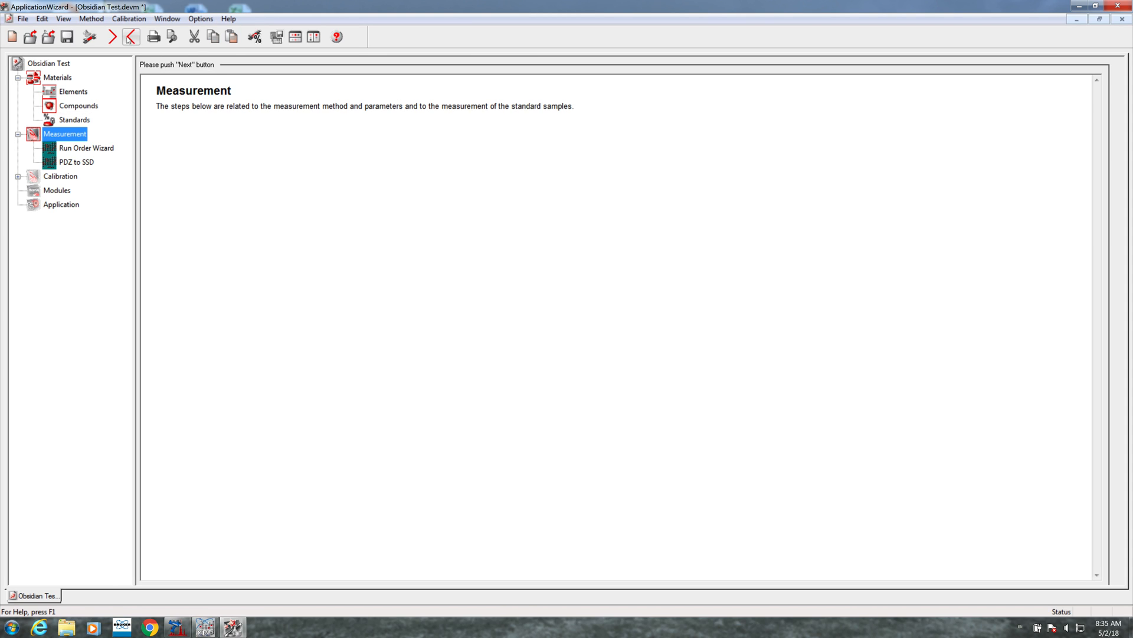
Advance to the Run Order Wizard page and launch the wizard, acknowledging the file messages.
{"action": "left_click", "coordinate": [114, 37]}
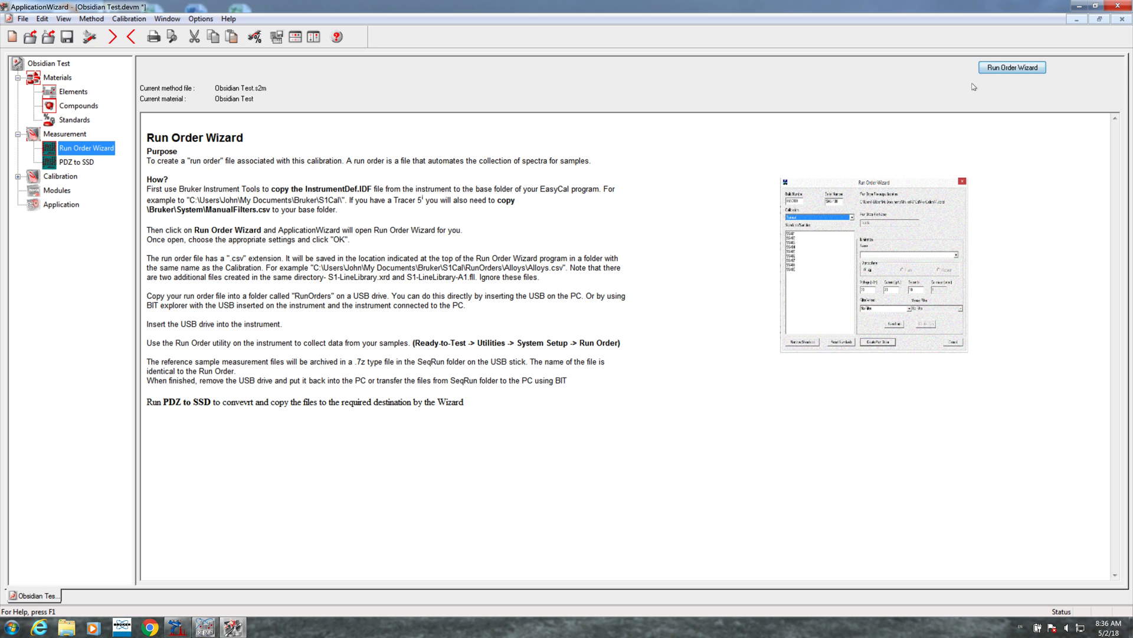
{"action": "left_click", "coordinate": [1021, 69]}
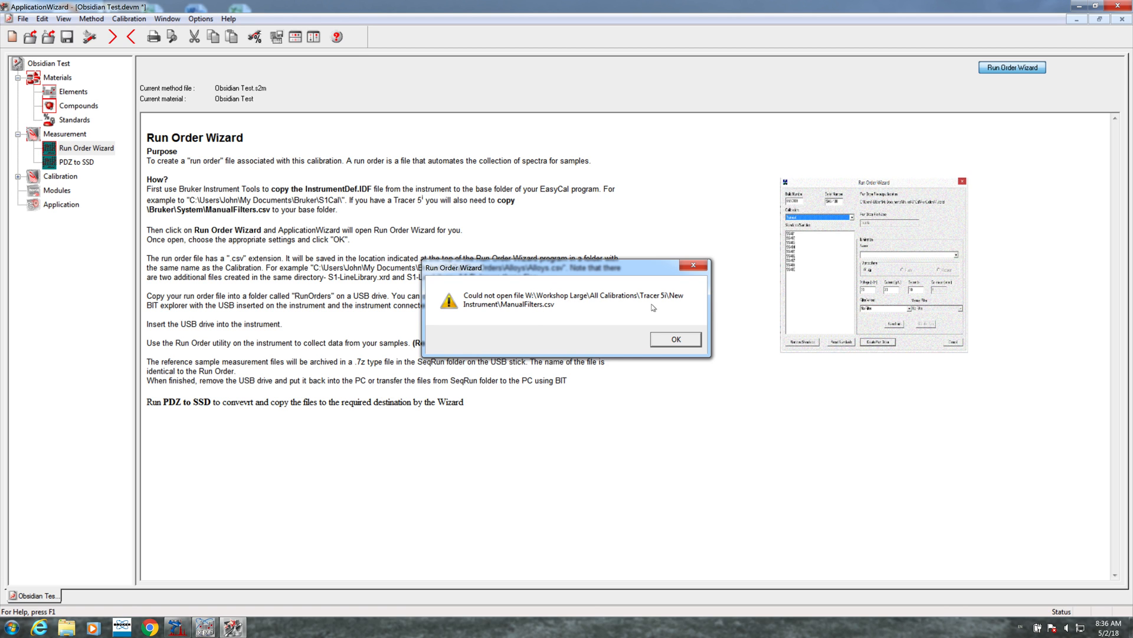
{"action": "left_click", "coordinate": [676, 342]}
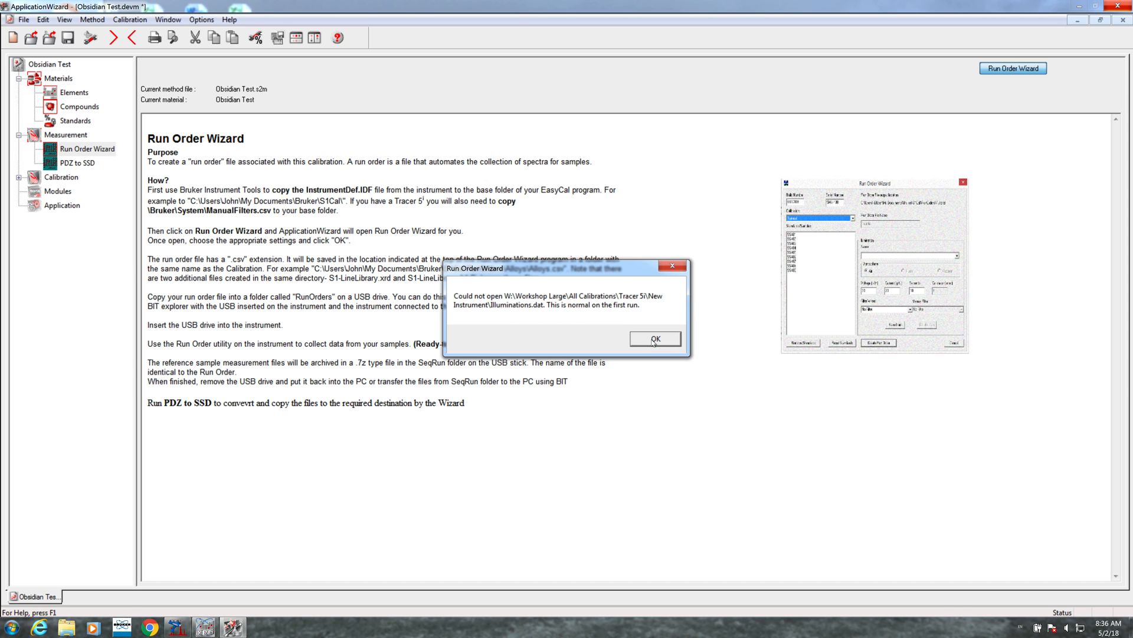
{"action": "left_click", "coordinate": [653, 340]}
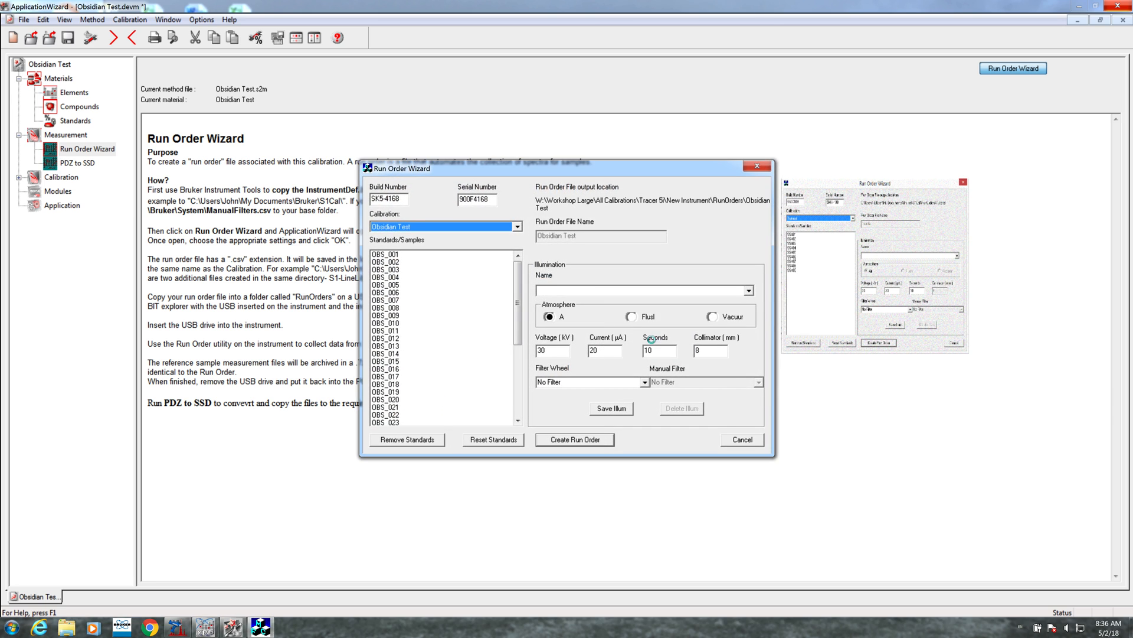
Choose Obsidian Test as the calibration for the run order.
{"action": "left_click", "coordinate": [517, 228]}
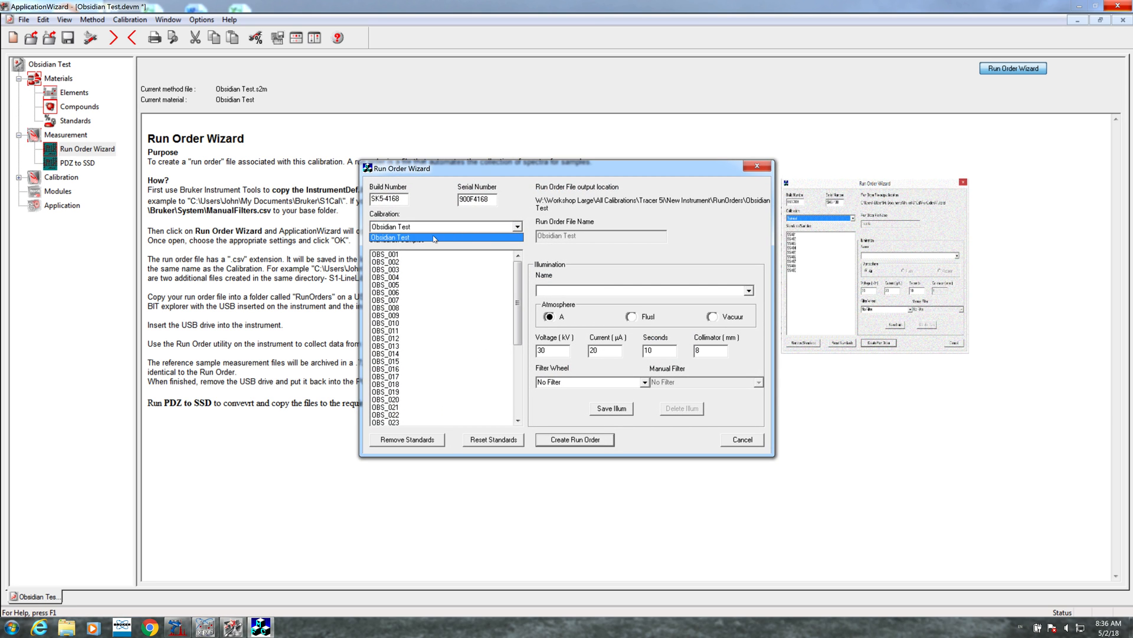
{"action": "left_click", "coordinate": [434, 237]}
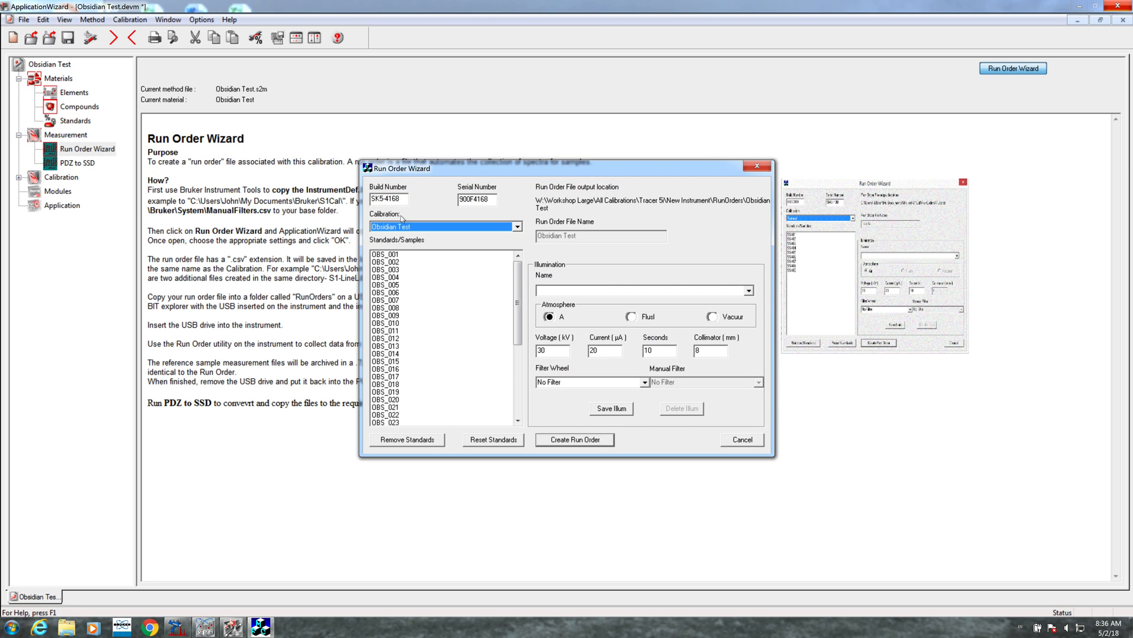
{"action": "left_click", "coordinate": [516, 230]}
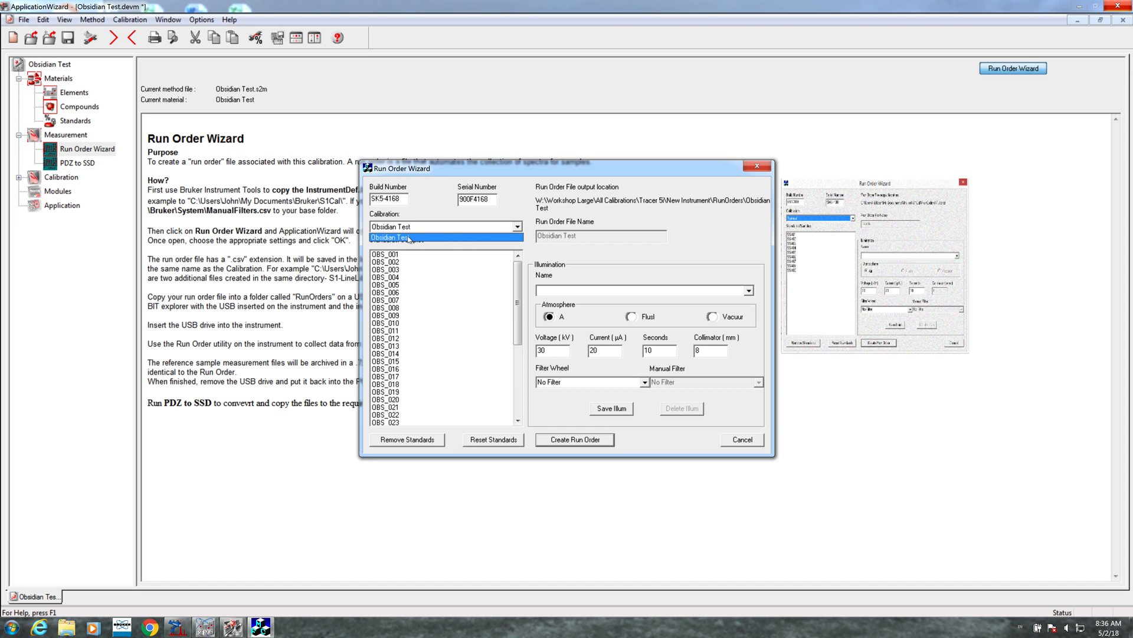
{"action": "left_click", "coordinate": [440, 208]}
{"action": "left_click", "coordinate": [514, 229]}
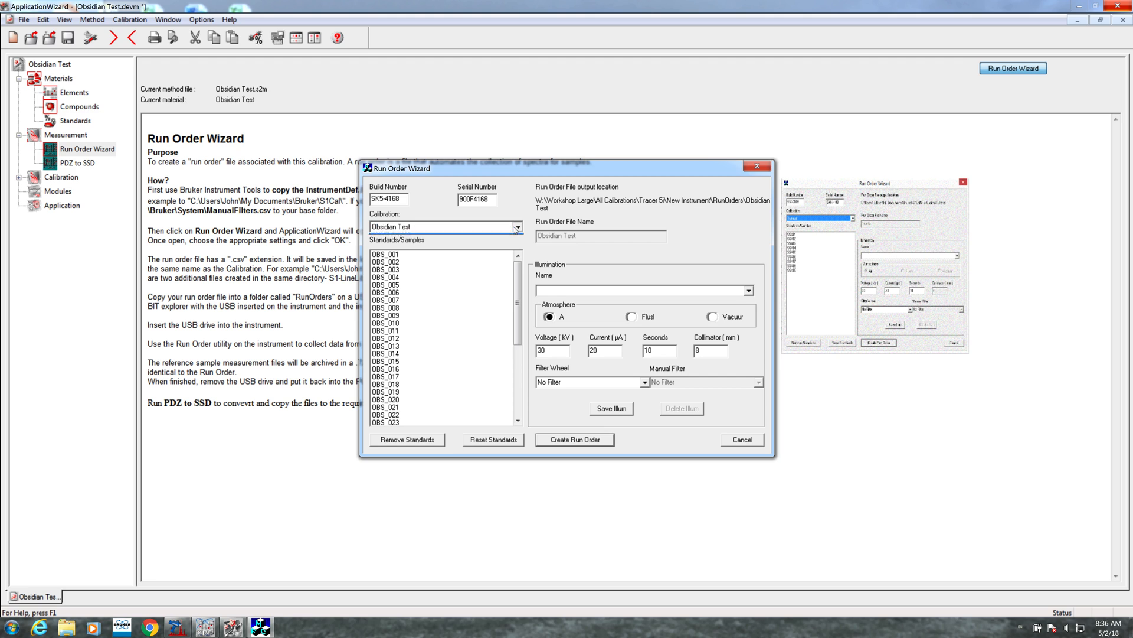
{"action": "left_click", "coordinate": [428, 213]}
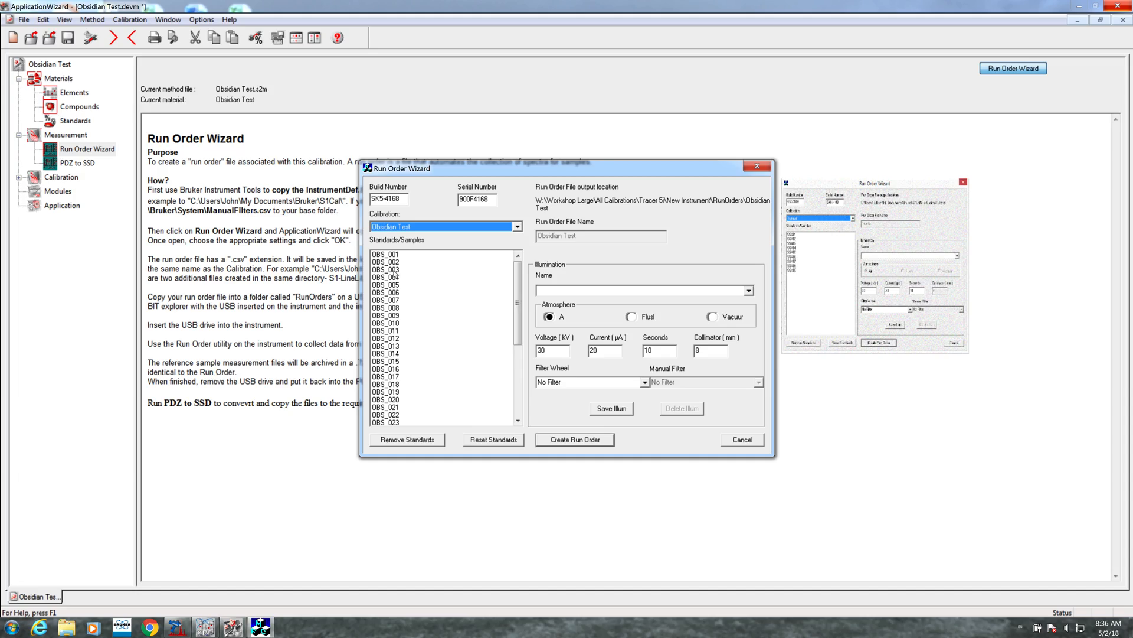
Bring up the 50 kV spectra folder in Finder for reference and set the illumination voltage to 50 kV in the Run Order Wizard.
{"action": "key", "text": "ctrl+Left"}
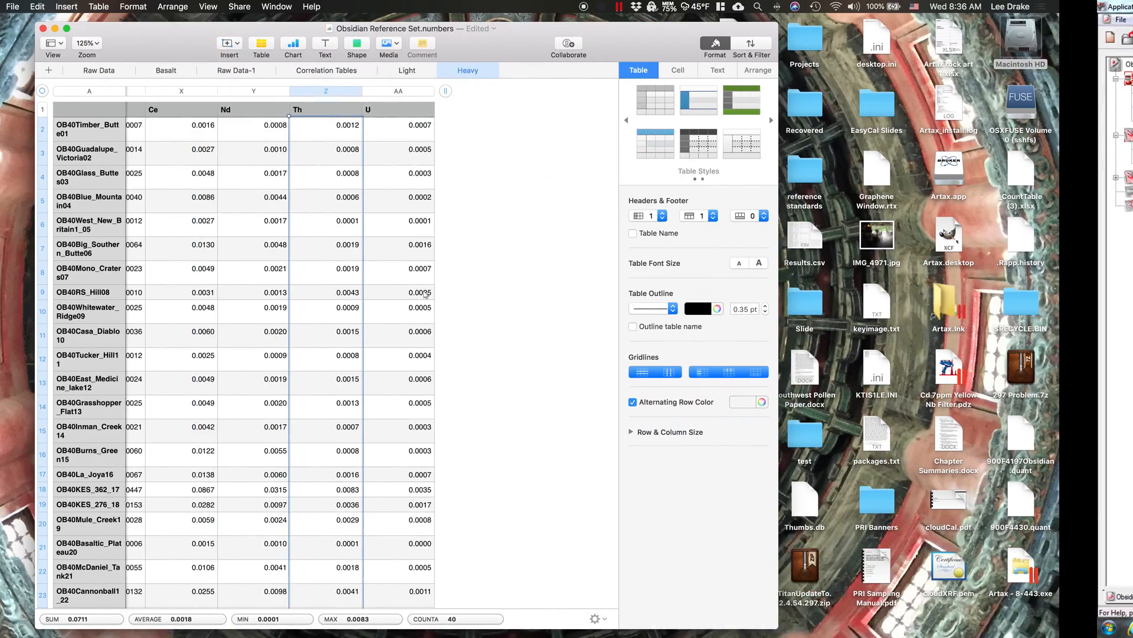
{"action": "key", "text": "ctrl+Up"}
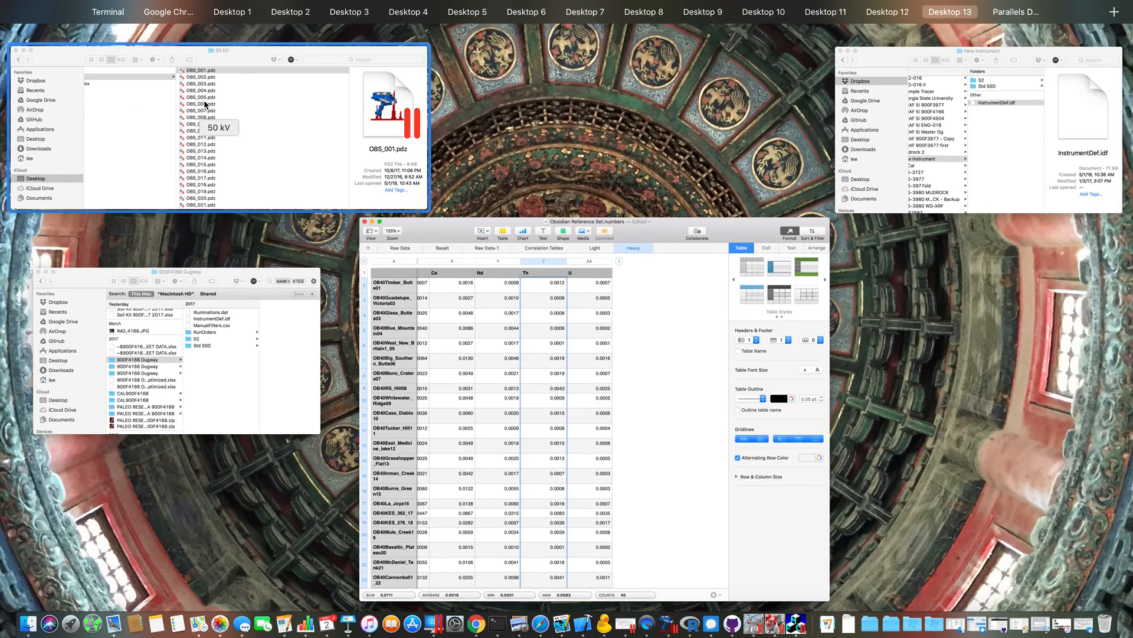
{"action": "left_click", "coordinate": [204, 104]}
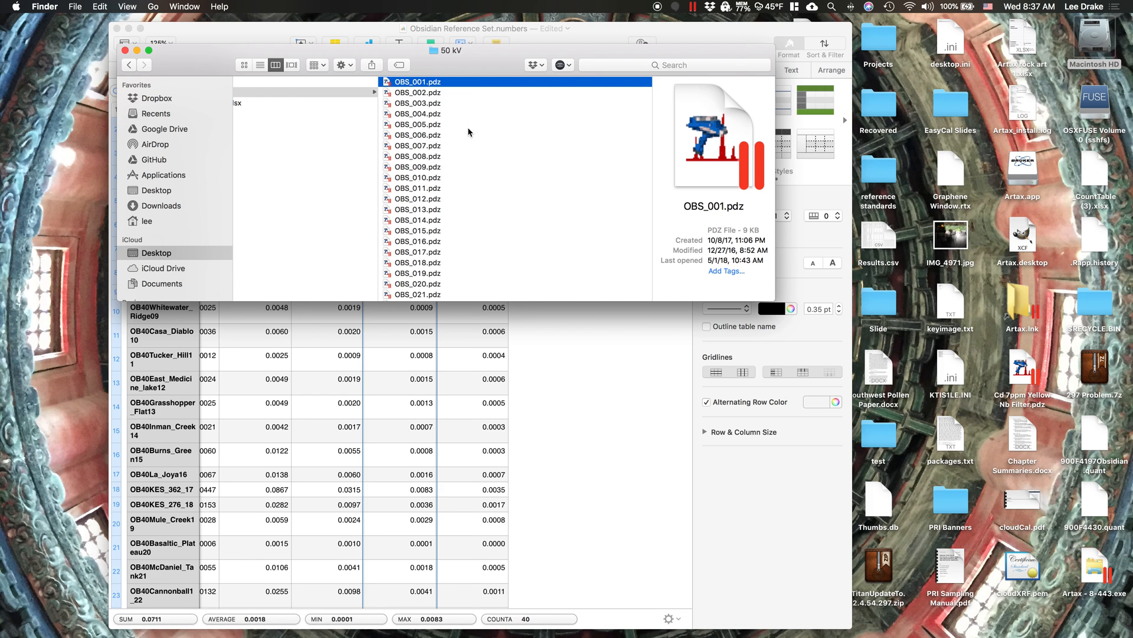
{"action": "key", "text": "ctrl+Right"}
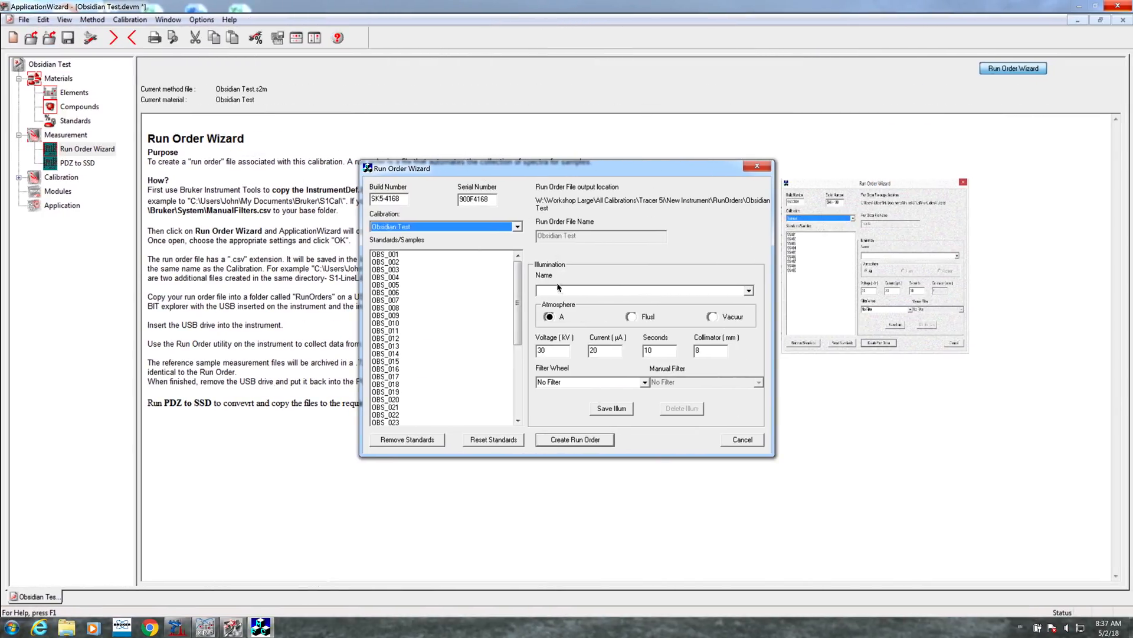
{"action": "double_click", "coordinate": [547, 351]}
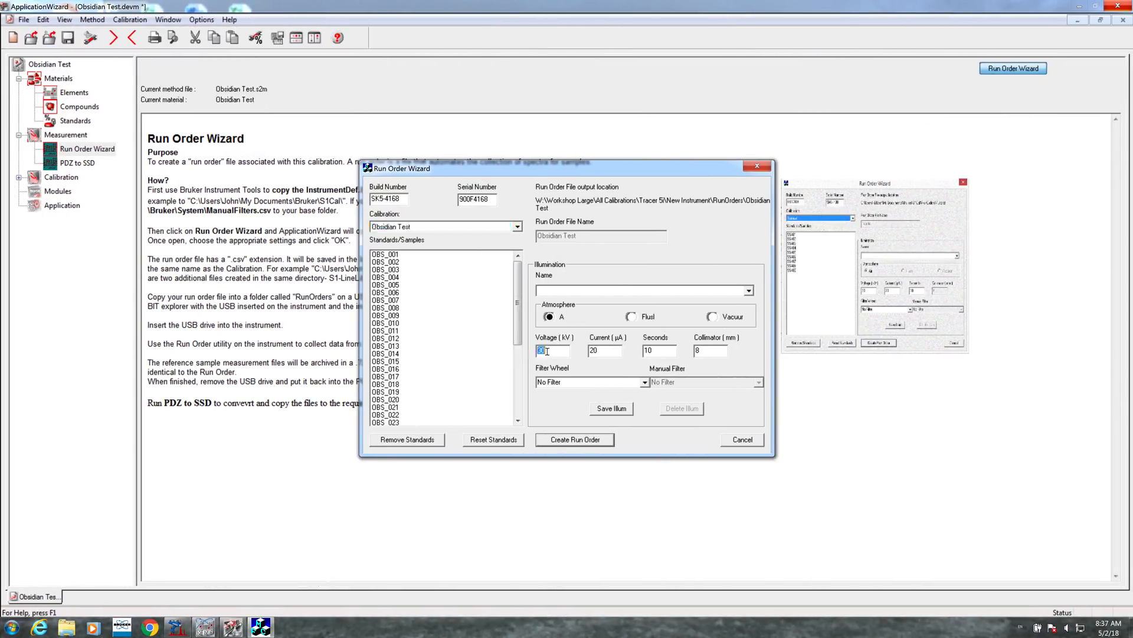
{"action": "type", "text": "5"}
Open the OBS_010.pdz spectrum from the 50 kV folder in S1PXRF to check its measurement settings, and minimize its window.
{"action": "key", "text": "ctrl+Left"}
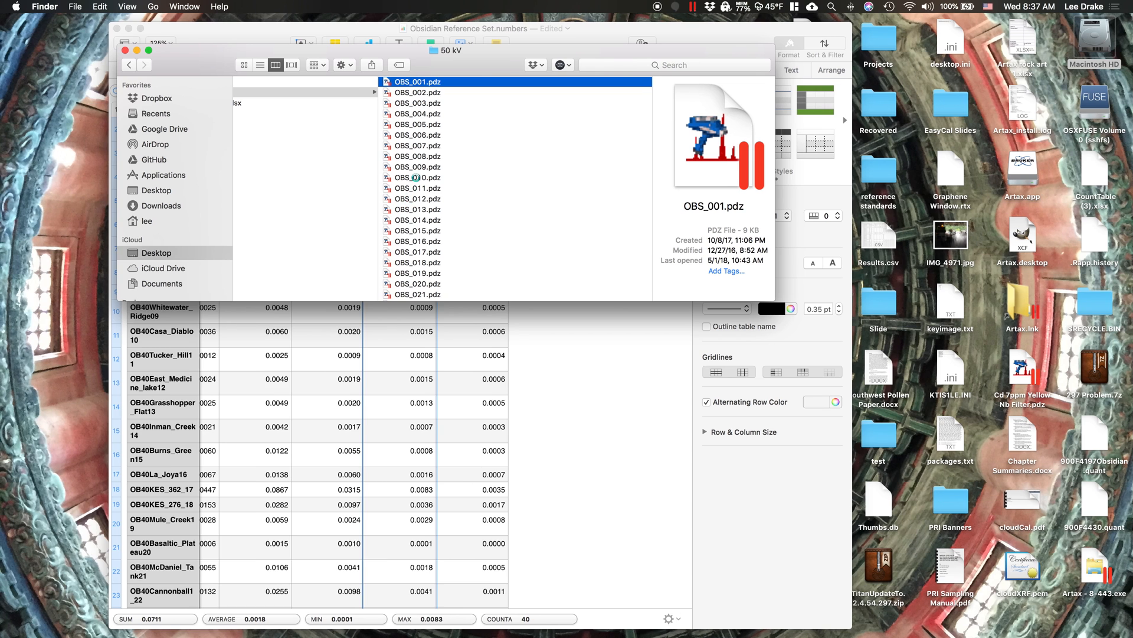
{"action": "double_click", "coordinate": [416, 177]}
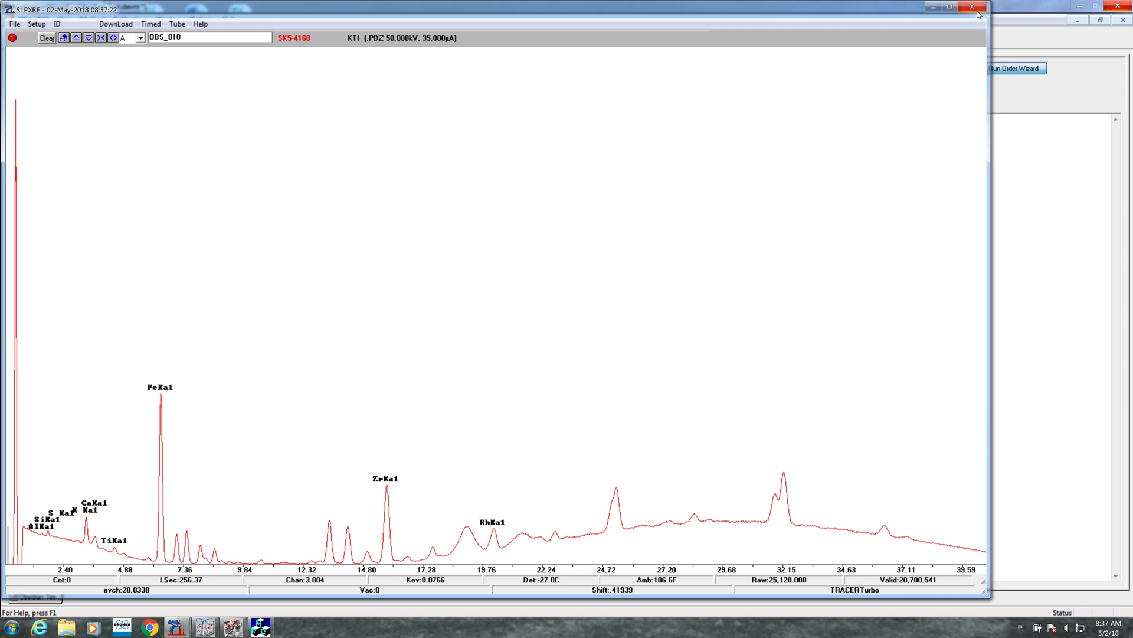
{"action": "left_click", "coordinate": [933, 7]}
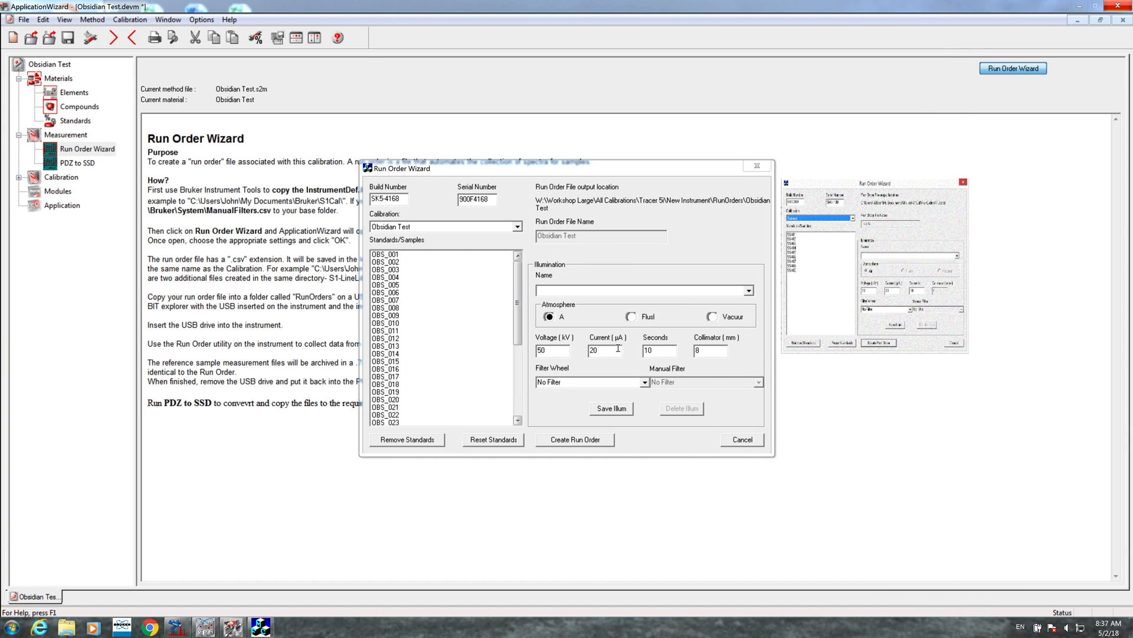
Set the illumination to a current of 35 µA, 260 seconds and the Cu 100um:Ti 25um:Al 300um filter.
{"action": "double_click", "coordinate": [610, 349]}
{"action": "type", "text": "35"}
{"action": "double_click", "coordinate": [649, 350]}
{"action": "type", "text": "260"}
{"action": "left_click", "coordinate": [645, 382]}
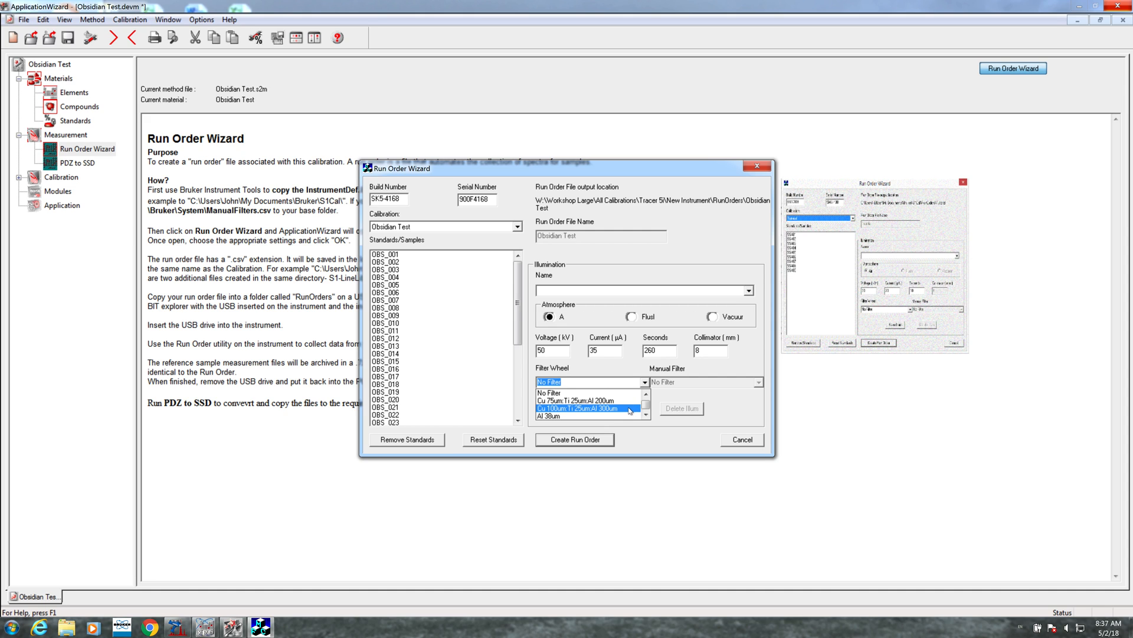
{"action": "left_click", "coordinate": [629, 409]}
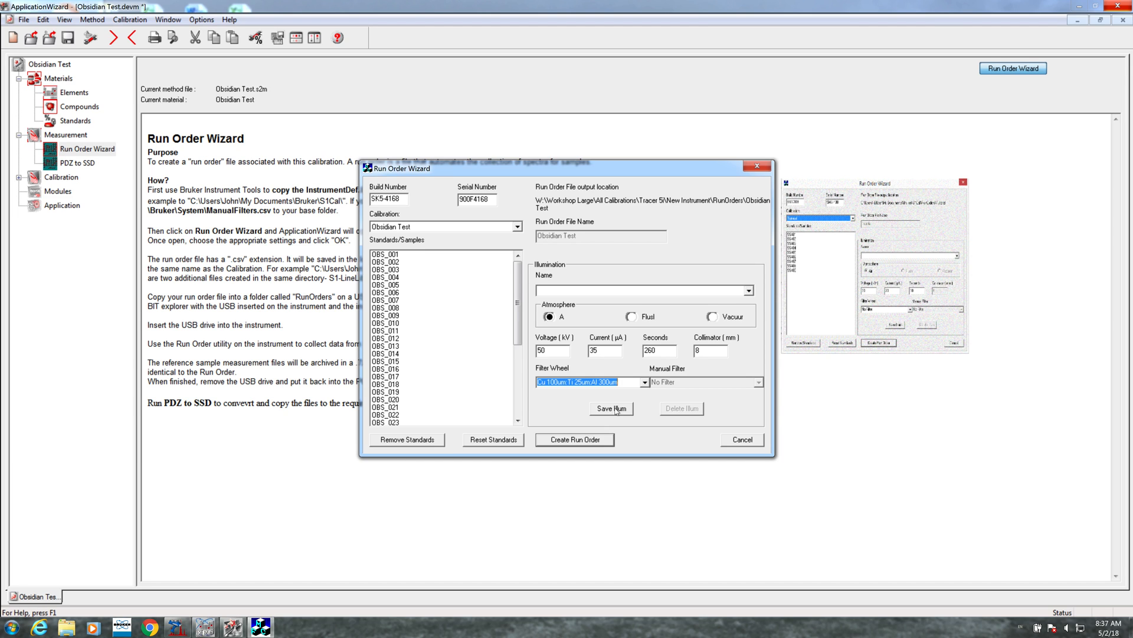
Save the illumination under the name Obsidian and create the run order.
{"action": "left_click", "coordinate": [615, 411]}
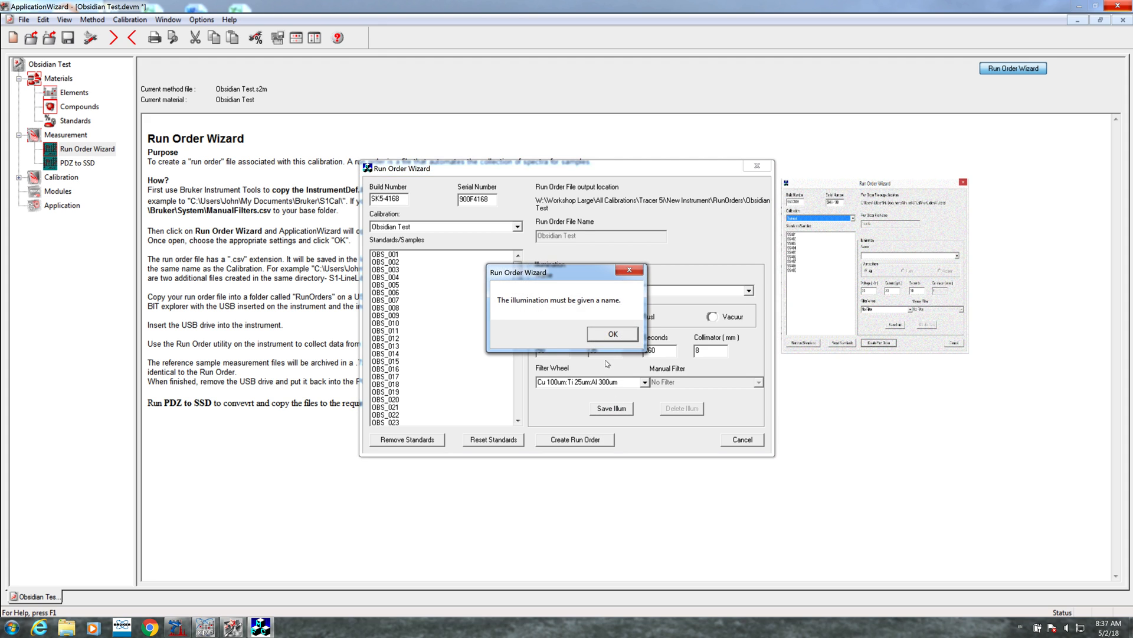
{"action": "left_click", "coordinate": [608, 334]}
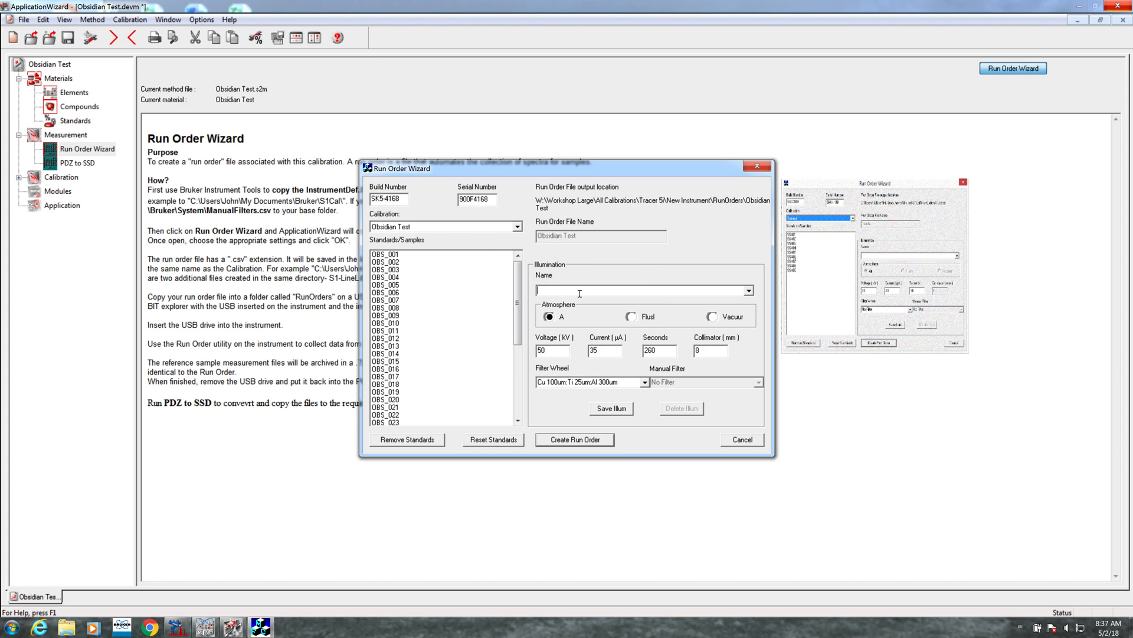
{"action": "type", "text": "Obsidian"}
{"action": "left_click", "coordinate": [611, 409]}
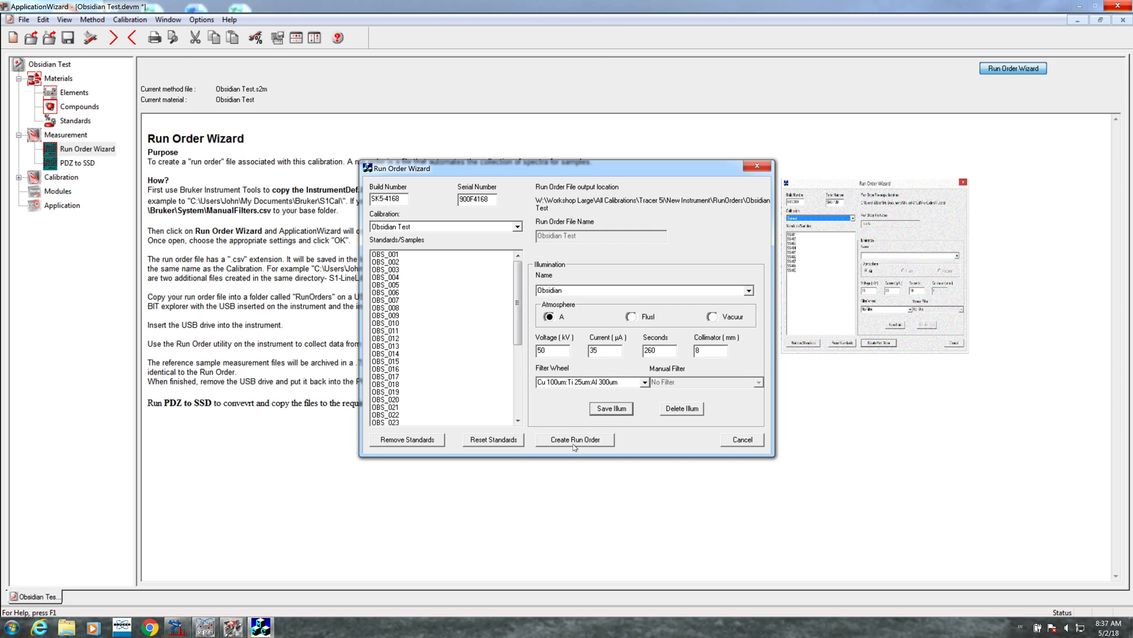
{"action": "left_click", "coordinate": [575, 441]}
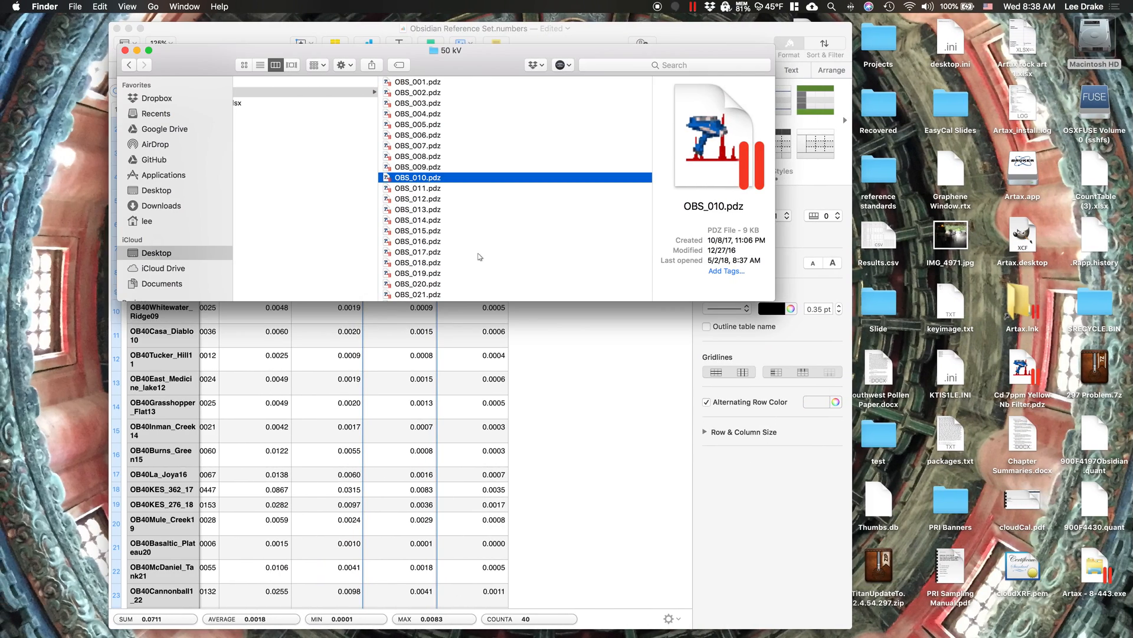
In Finder, preview the Obsidian Test.csv run order in New Instrument's RunOrders > Obsidian Test folder to check its illumination settings and sample list.
{"action": "key", "text": "ctrl+Up"}
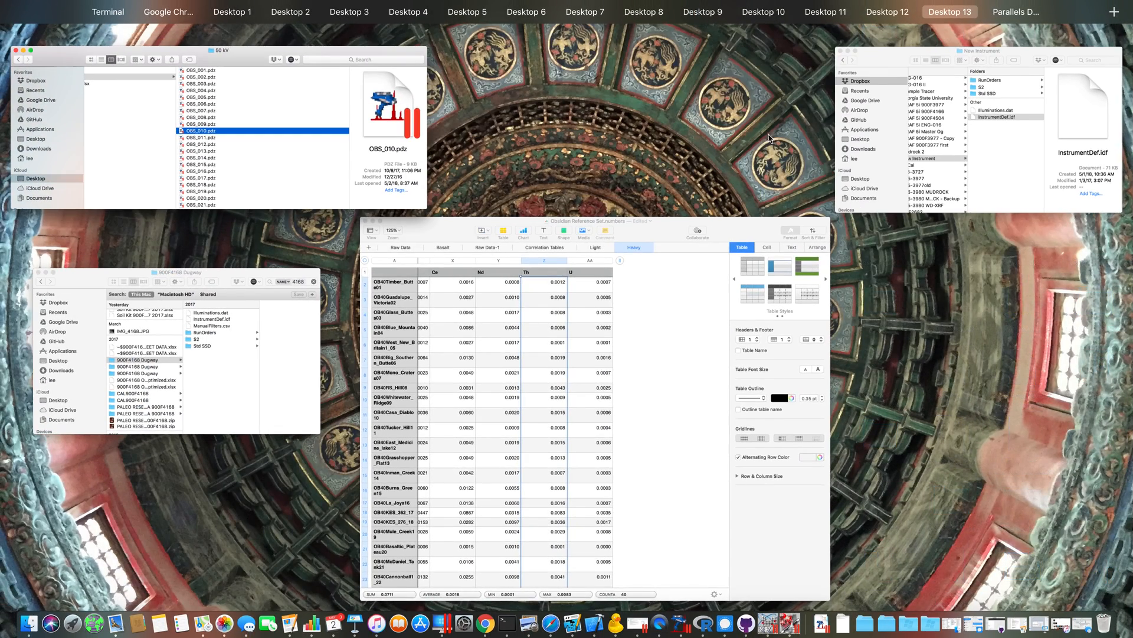
{"action": "left_click", "coordinate": [943, 126]}
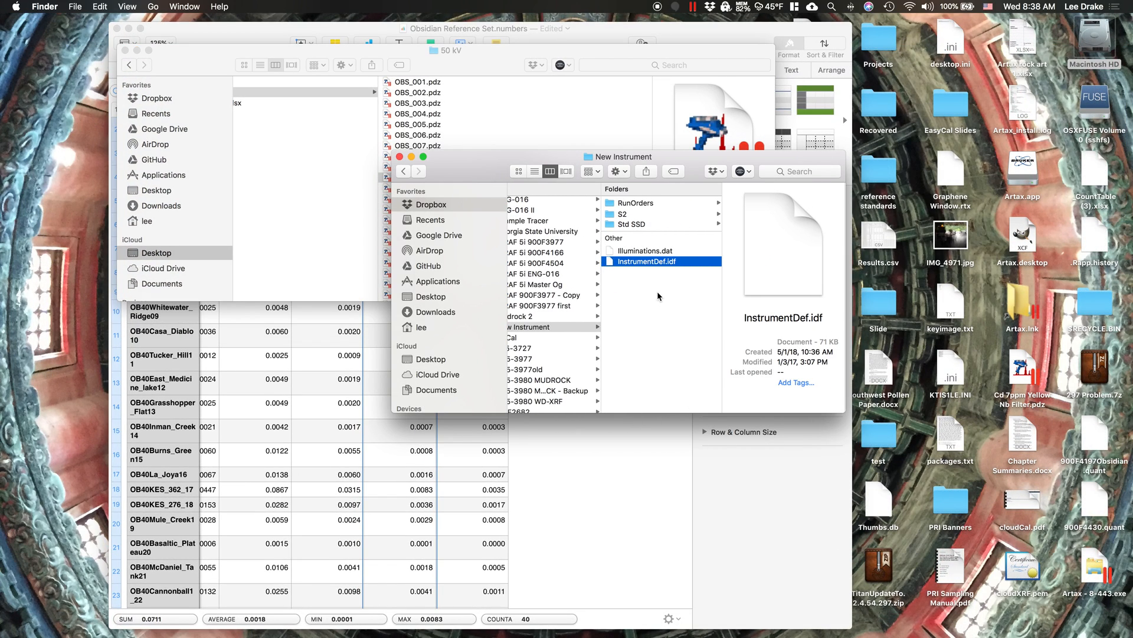
{"action": "left_click", "coordinate": [649, 252]}
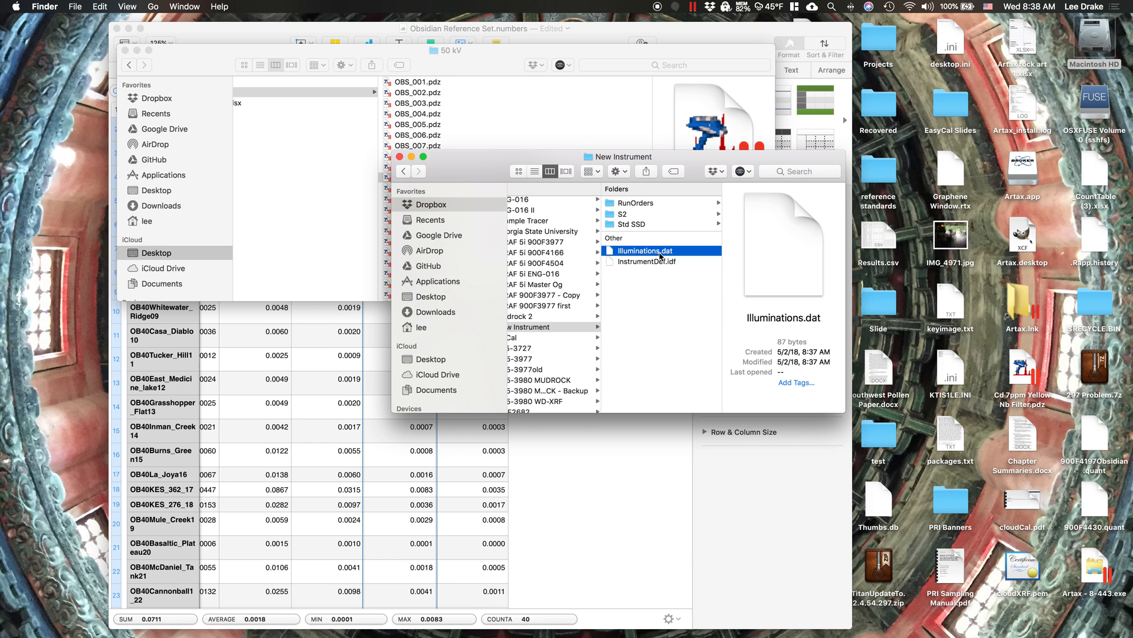
{"action": "left_click", "coordinate": [639, 202]}
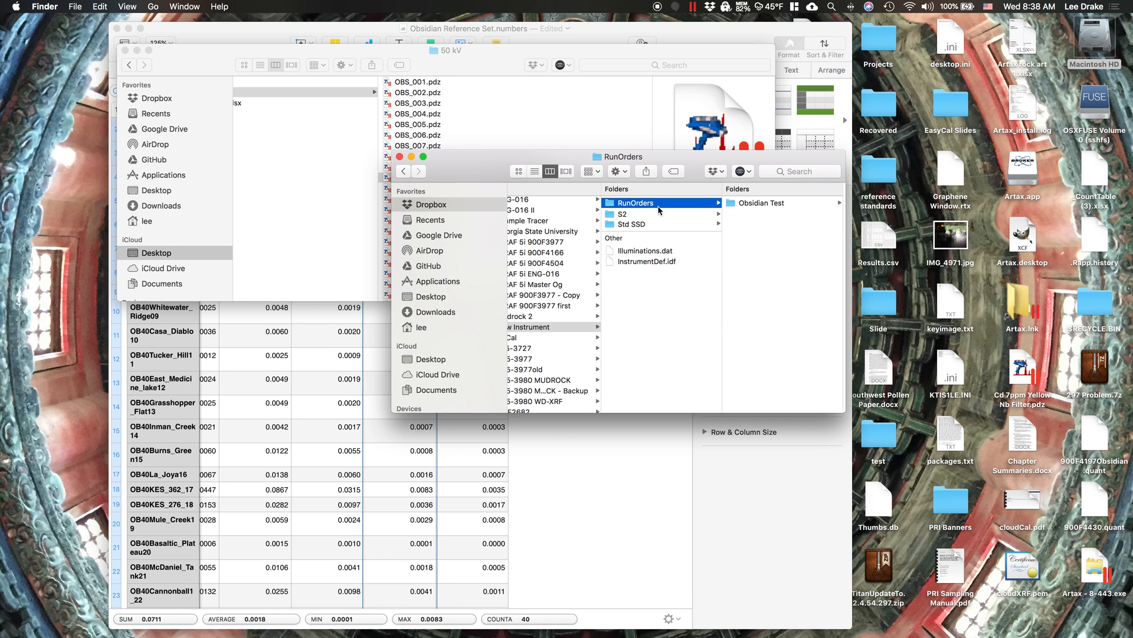
{"action": "left_click", "coordinate": [767, 203]}
{"action": "left_click", "coordinate": [747, 206]}
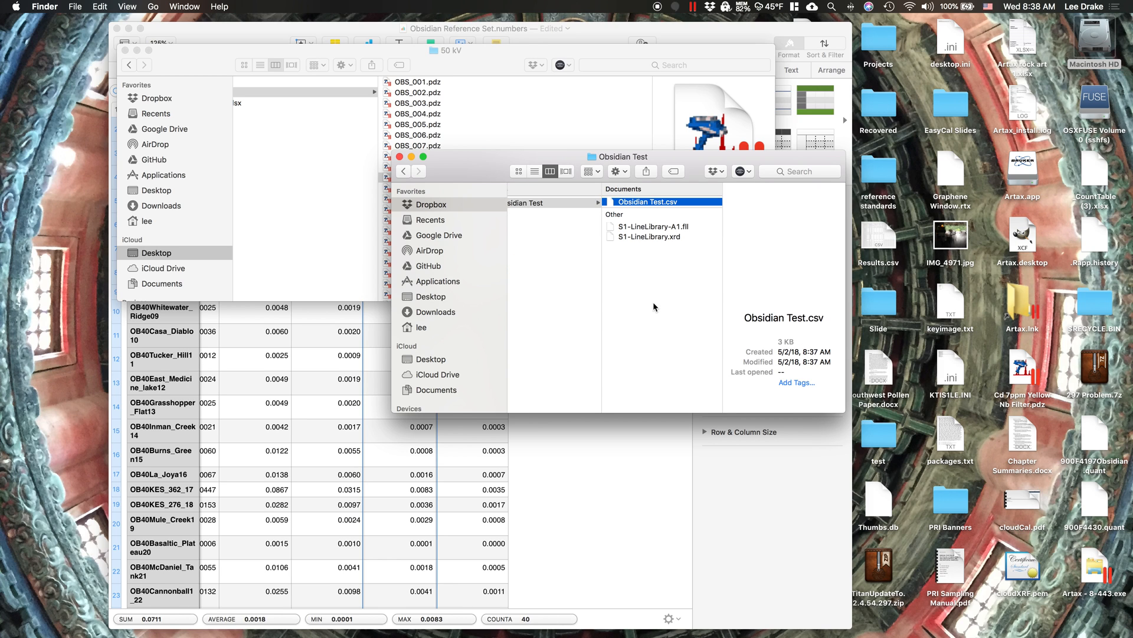
{"action": "key", "text": "space"}
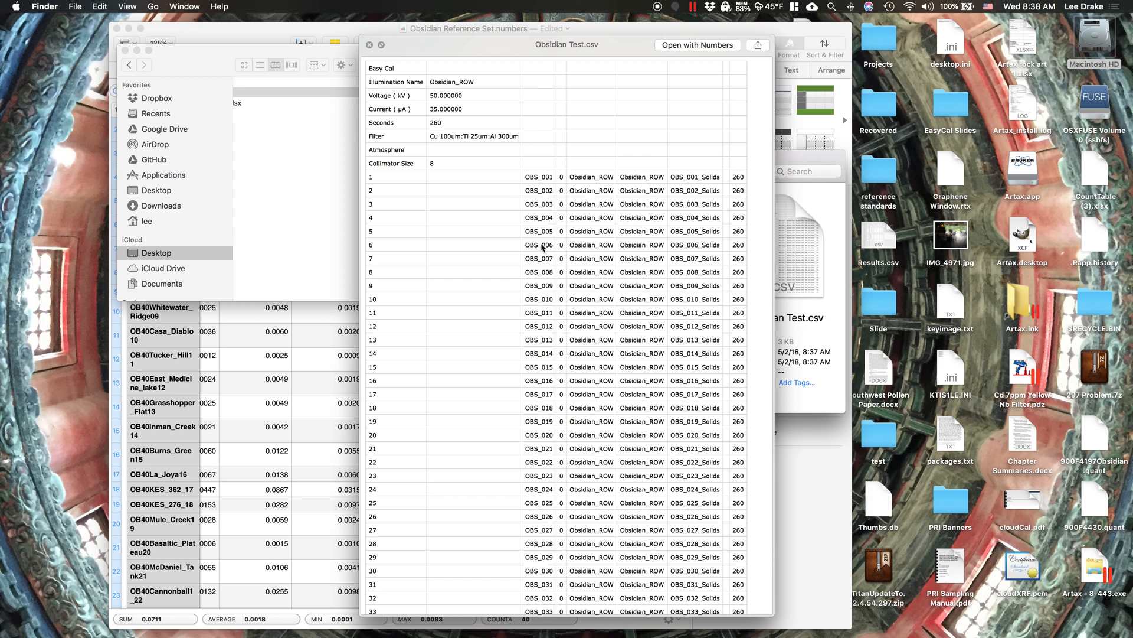
{"action": "key", "text": "space"}
Switch to ApplicationWizard and open the PDZ to SSD converter from the Measurement section.
{"action": "key", "text": "ctrl+Right"}
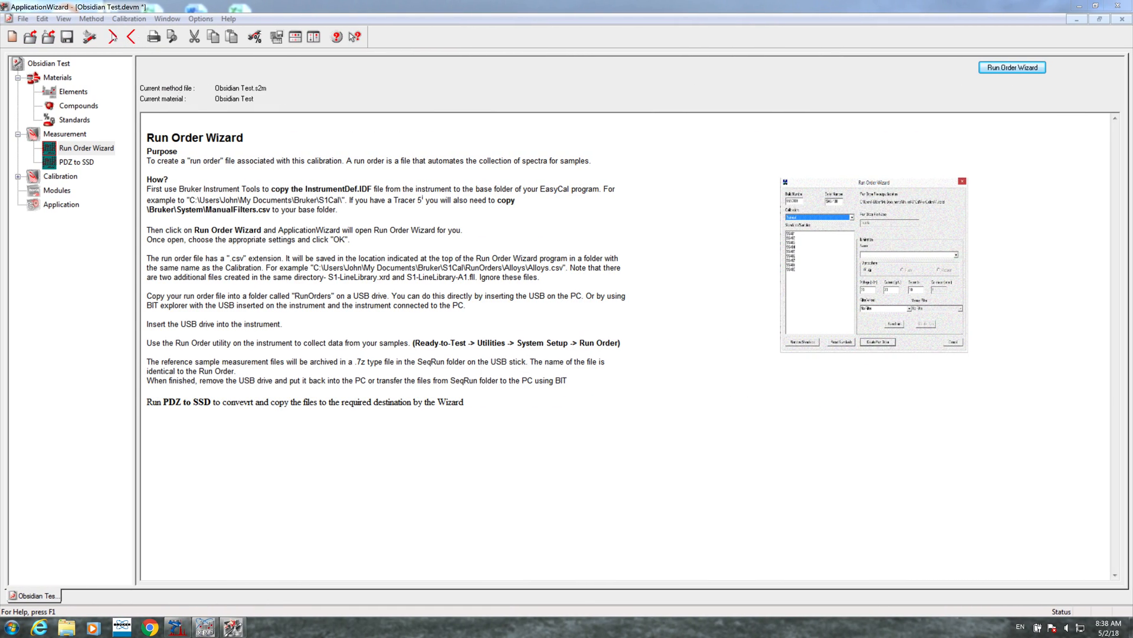
{"action": "left_click", "coordinate": [114, 37]}
{"action": "left_click", "coordinate": [113, 36]}
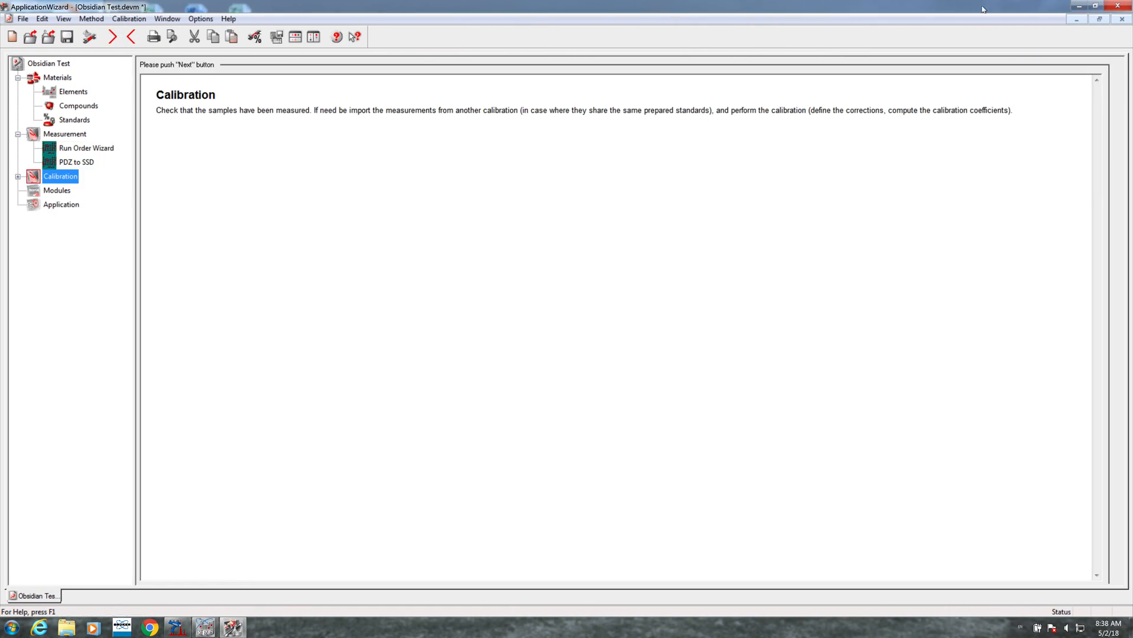
{"action": "left_click", "coordinate": [131, 37]}
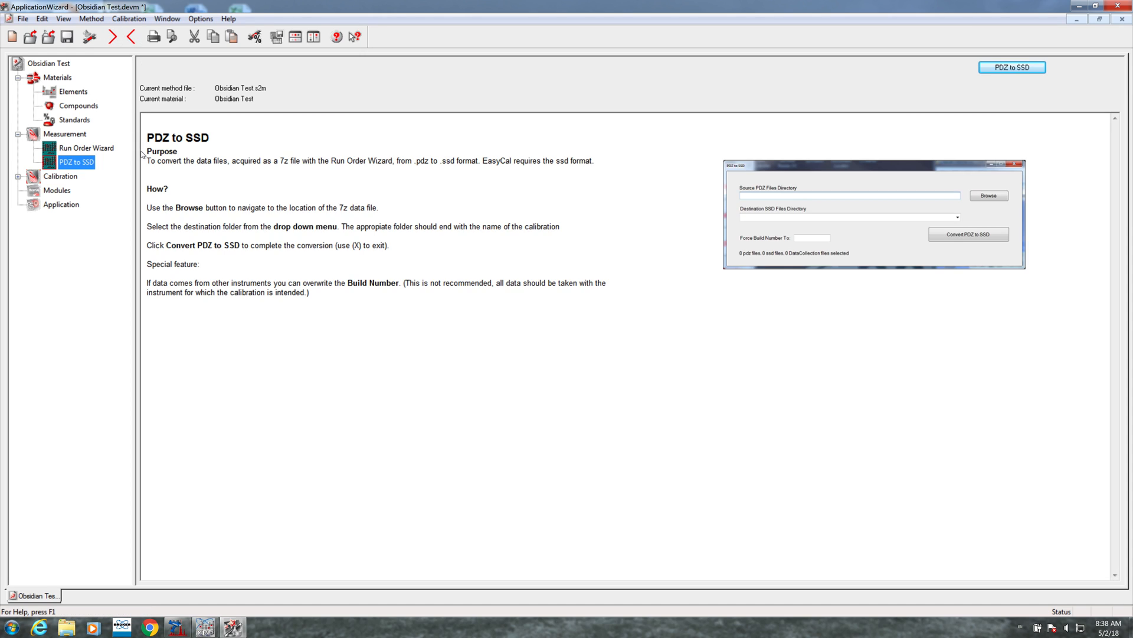
{"action": "left_click", "coordinate": [1003, 68]}
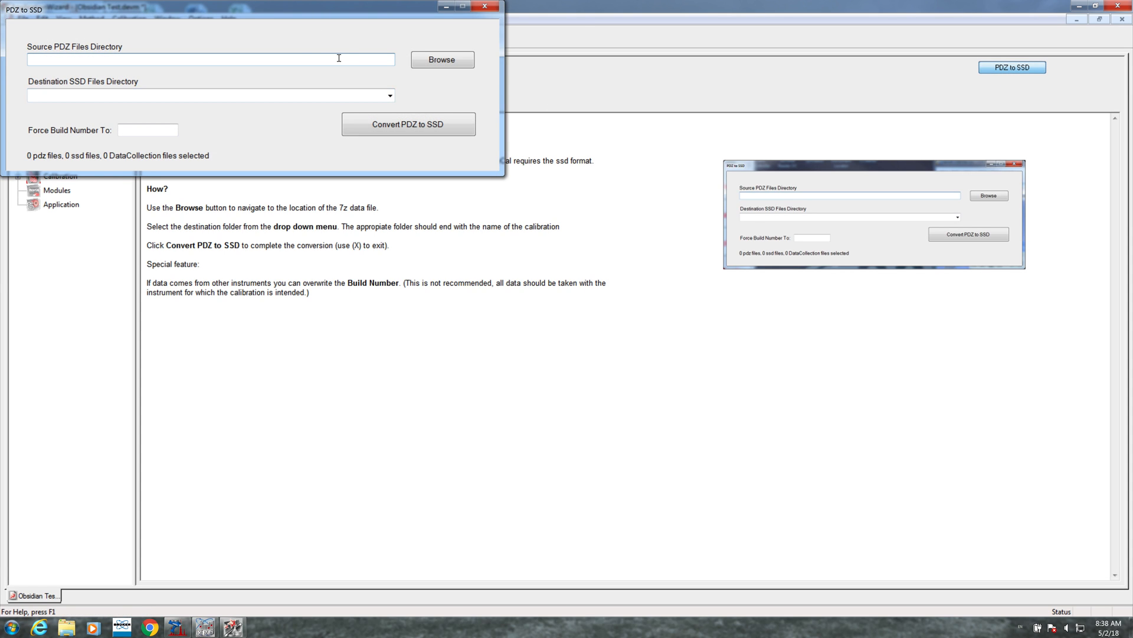
{"action": "left_click", "coordinate": [423, 60]}
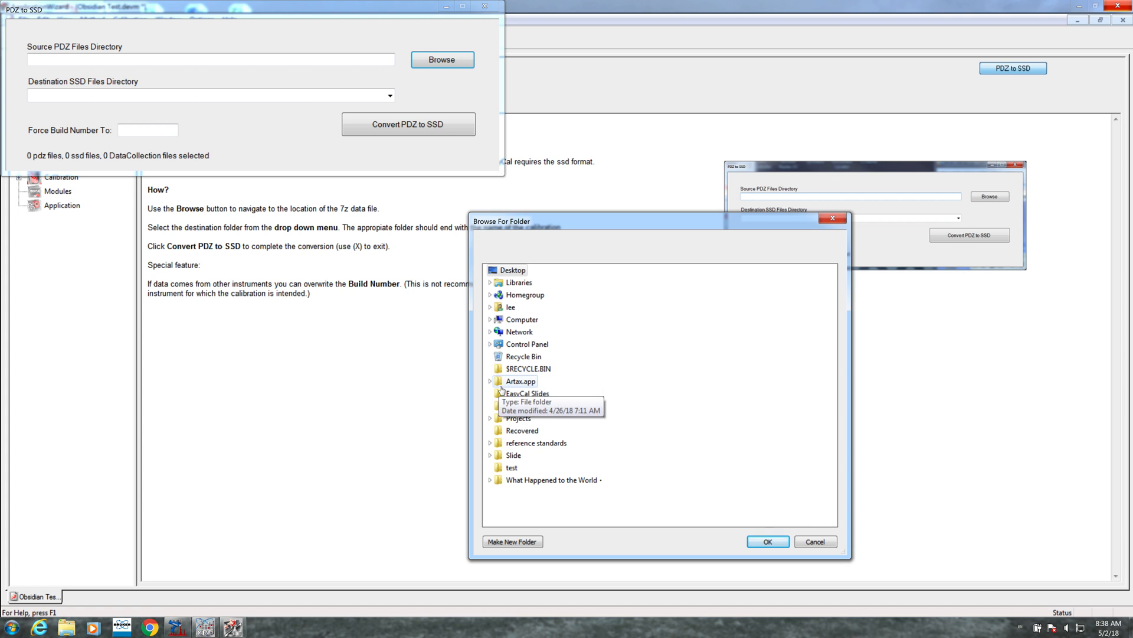
{"action": "left_click", "coordinate": [815, 541]}
In Finder, copy the 50 kV spectra folder into the New Instrument folder under the Tracer 5i calibrations.
{"action": "key", "text": "ctrl+Left"}
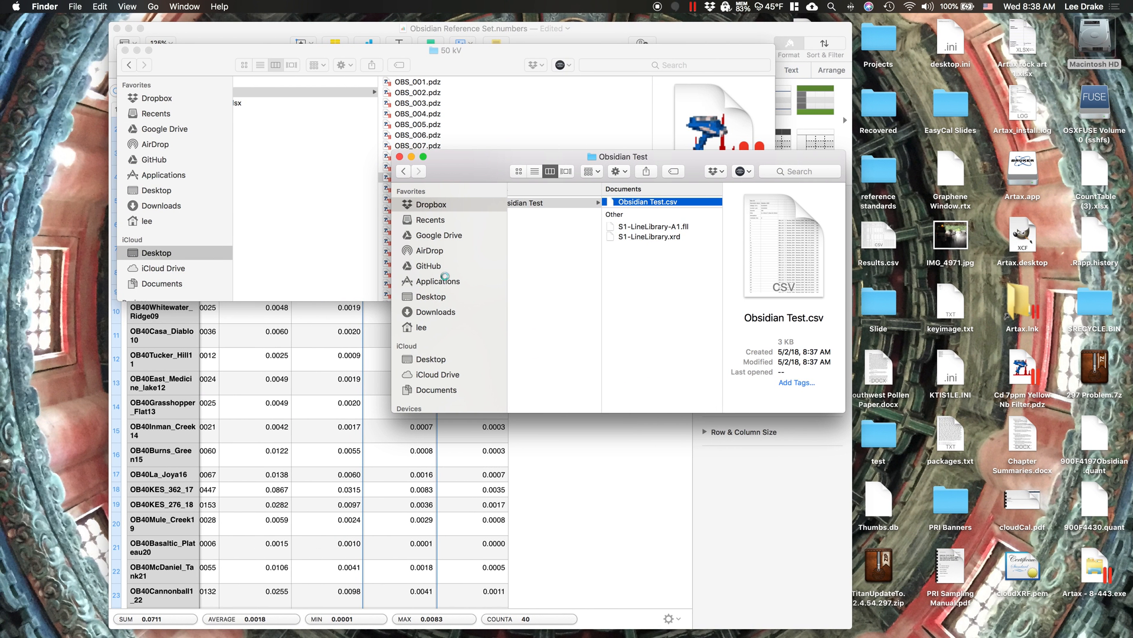
{"action": "left_click", "coordinate": [322, 135]}
{"action": "scroll", "coordinate": [392, 131], "scroll_direction": "left", "scroll_amount": 5}
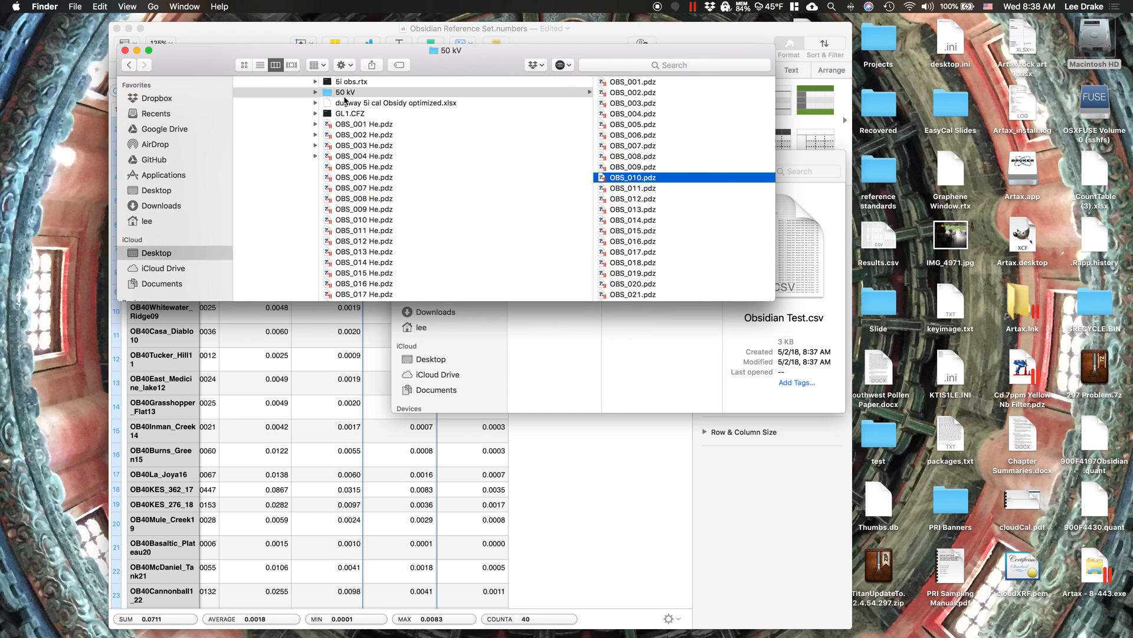
{"action": "left_click", "coordinate": [345, 95]}
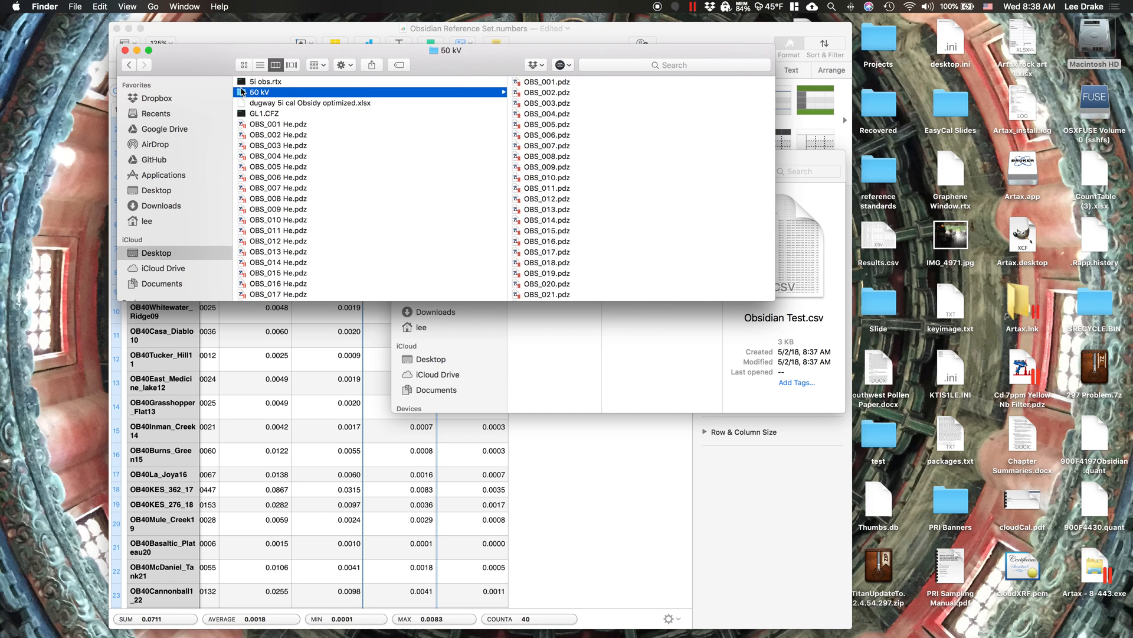
{"action": "left_click", "coordinate": [568, 307]}
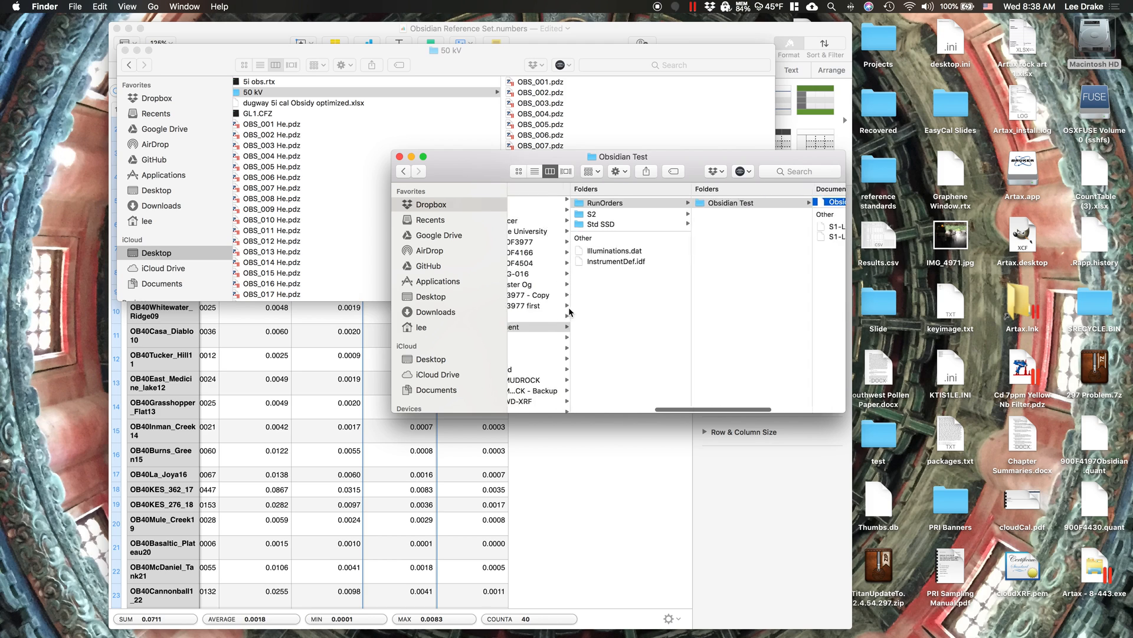
{"action": "left_click", "coordinate": [563, 327]}
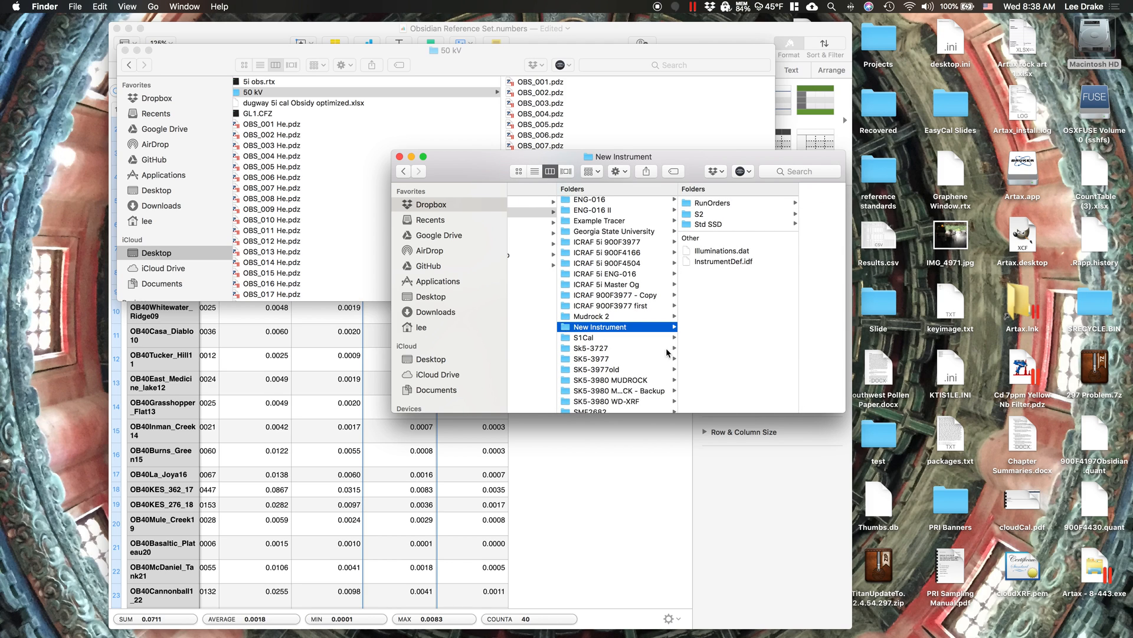
{"action": "key", "text": "super+v"}
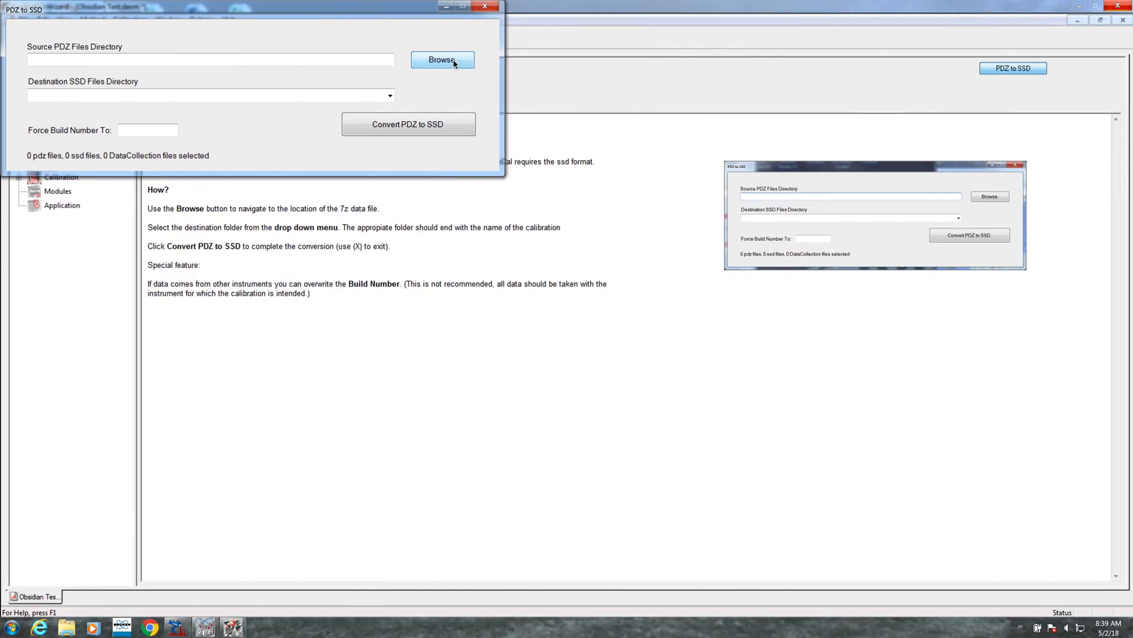
Set the converter's source PDZ directory to W:\Workshop Large\All Calibrations\Tracer 5i\New Instrument\50 kV.
{"action": "left_click", "coordinate": [454, 63]}
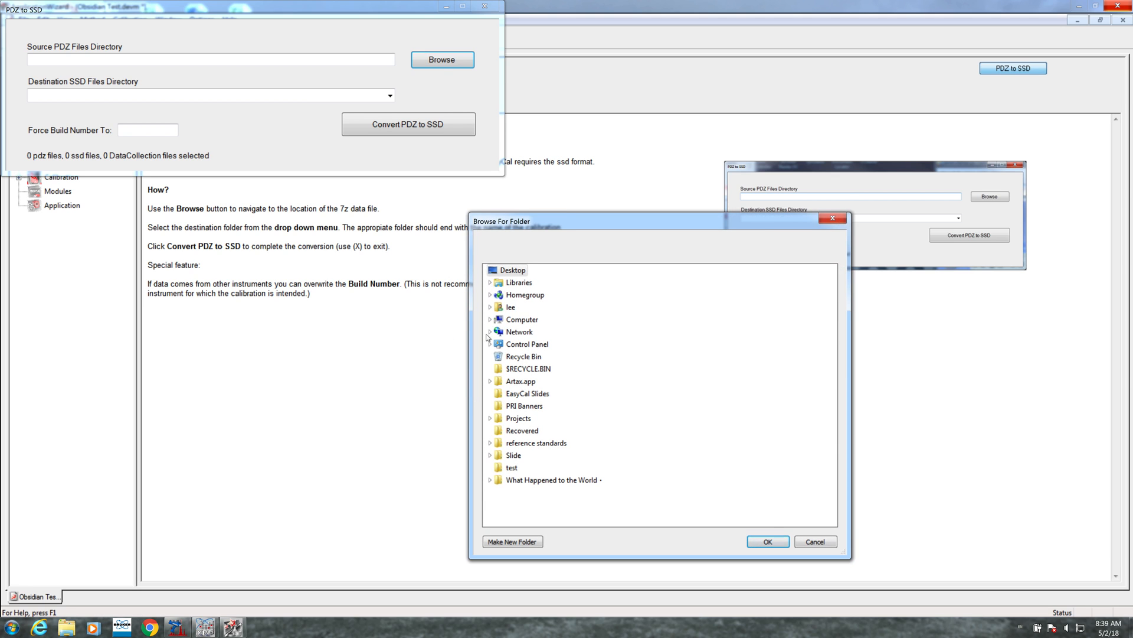
{"action": "left_click", "coordinate": [490, 319]}
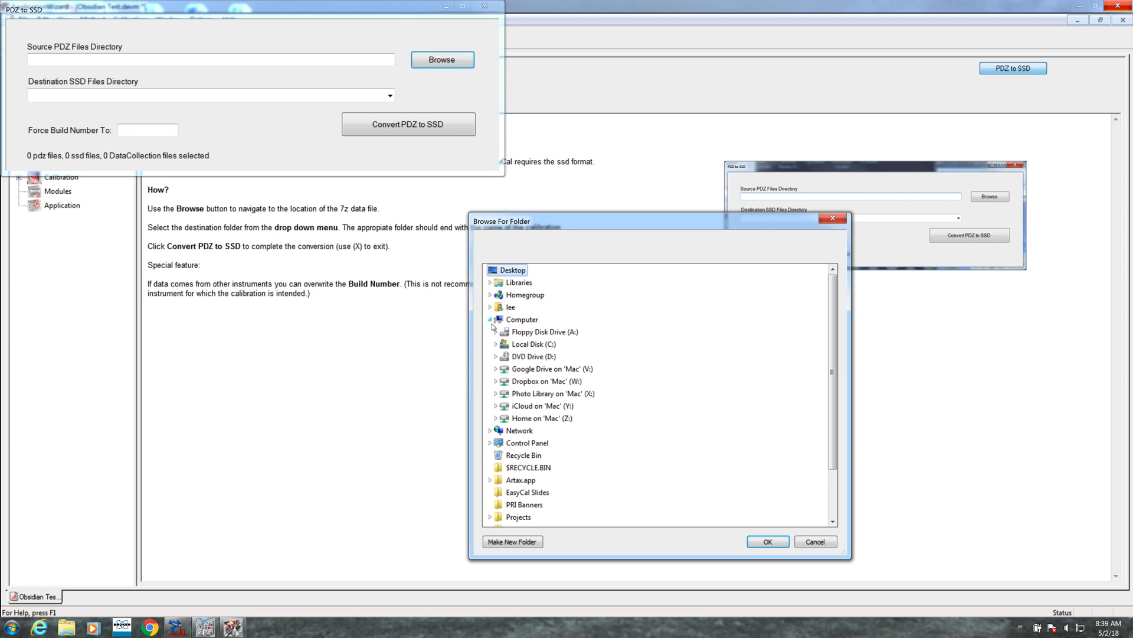
{"action": "left_click", "coordinate": [496, 381]}
{"action": "scroll", "coordinate": [512, 487], "scroll_direction": "down", "scroll_amount": 4}
{"action": "scroll", "coordinate": [512, 488], "scroll_direction": "down", "scroll_amount": 18}
{"action": "scroll", "coordinate": [512, 487], "scroll_direction": "down", "scroll_amount": 4}
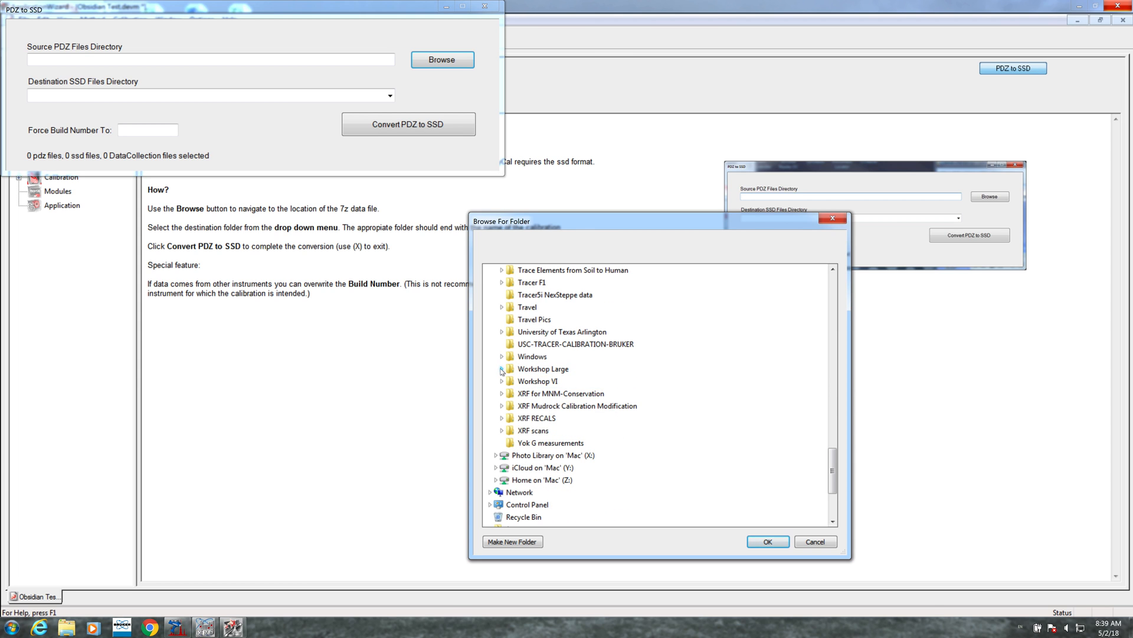
{"action": "left_click", "coordinate": [501, 370]}
{"action": "left_click", "coordinate": [508, 345]}
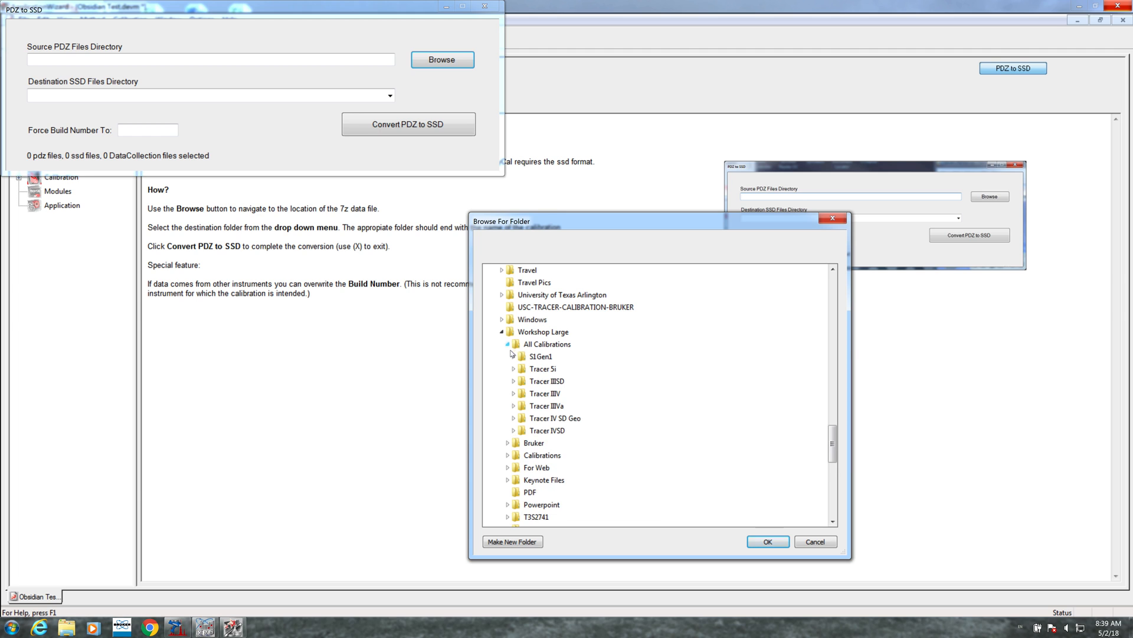
{"action": "left_click", "coordinate": [514, 368]}
{"action": "scroll", "coordinate": [576, 401], "scroll_direction": "down", "scroll_amount": 2}
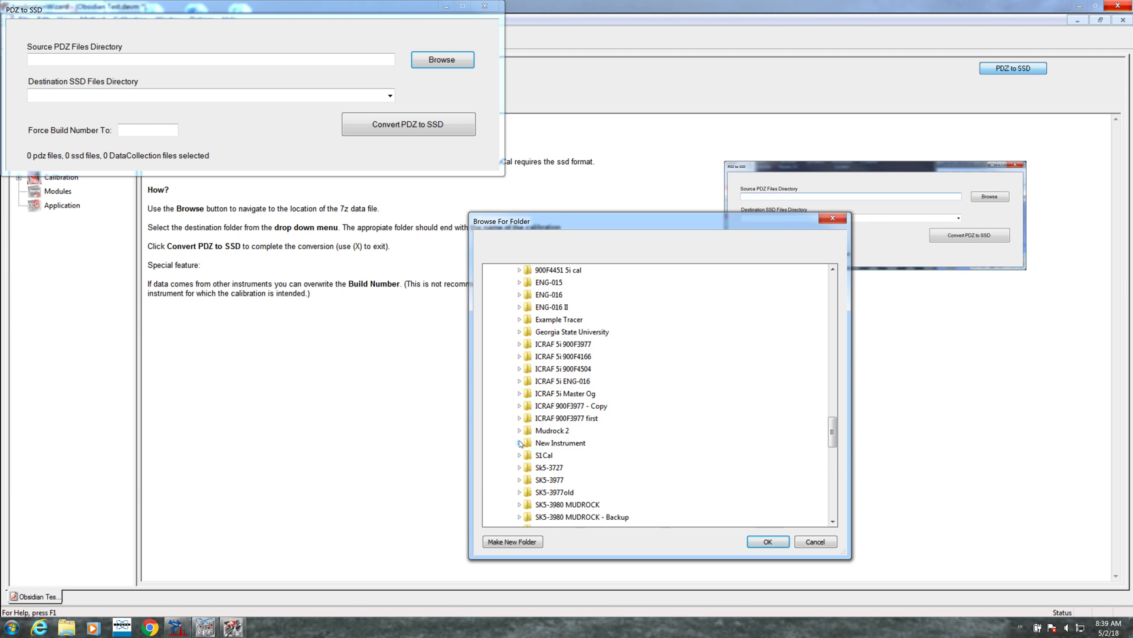
{"action": "left_click", "coordinate": [519, 442]}
{"action": "left_click", "coordinate": [548, 455]}
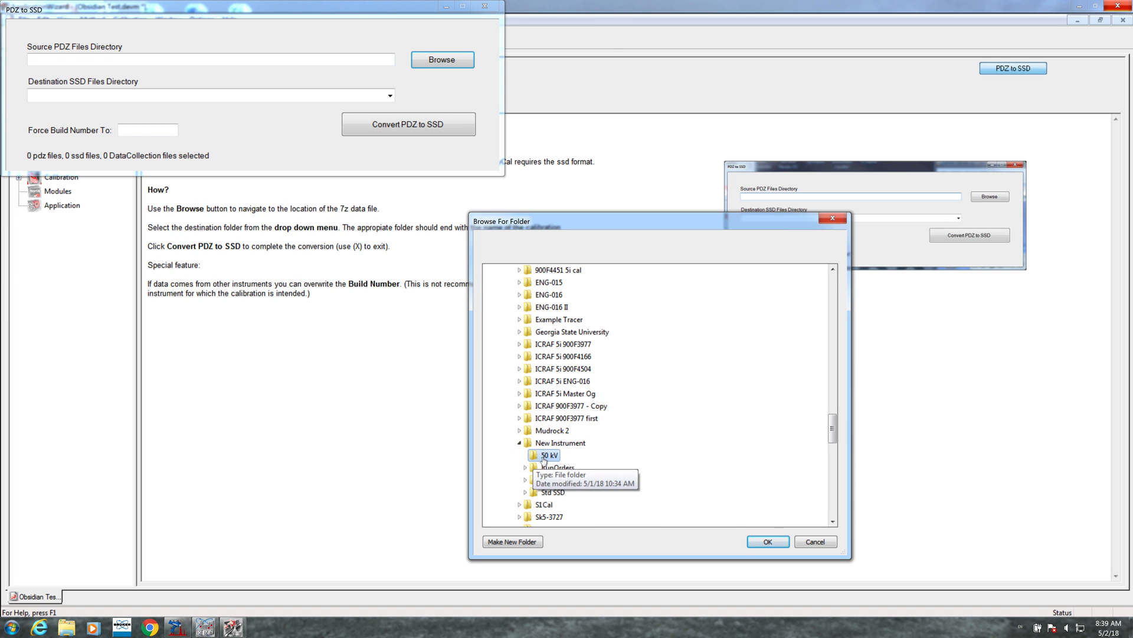
{"action": "left_click", "coordinate": [768, 541]}
Choose the Obsidian Test\Solids materials folder as the SSD destination and convert the PDZ files to SSD.
{"action": "left_click", "coordinate": [391, 97]}
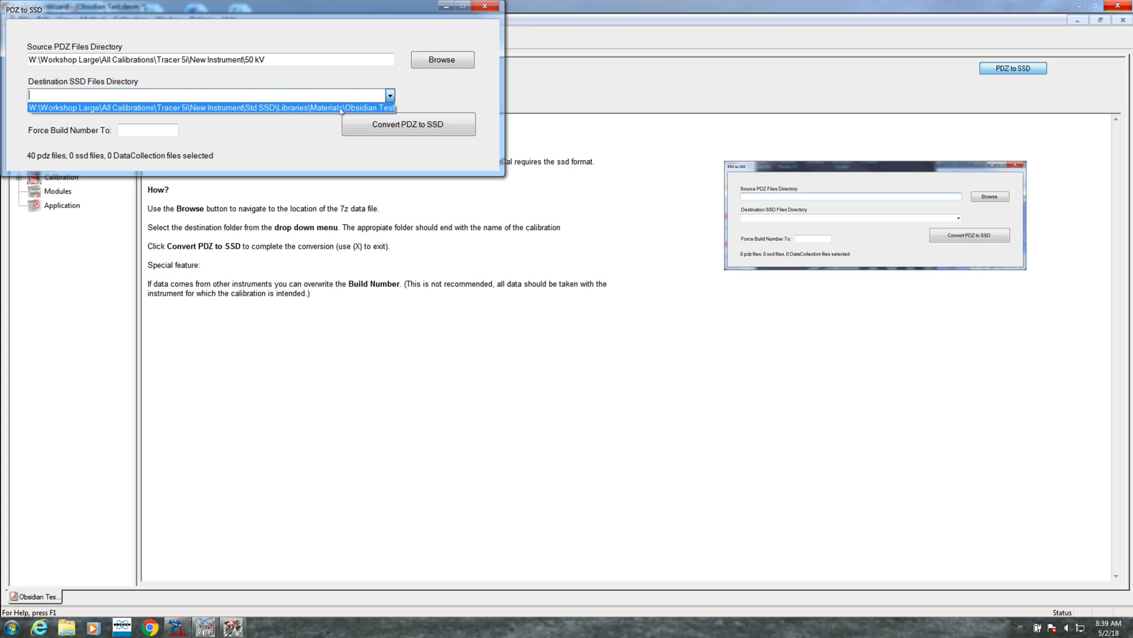
{"action": "left_click", "coordinate": [299, 108]}
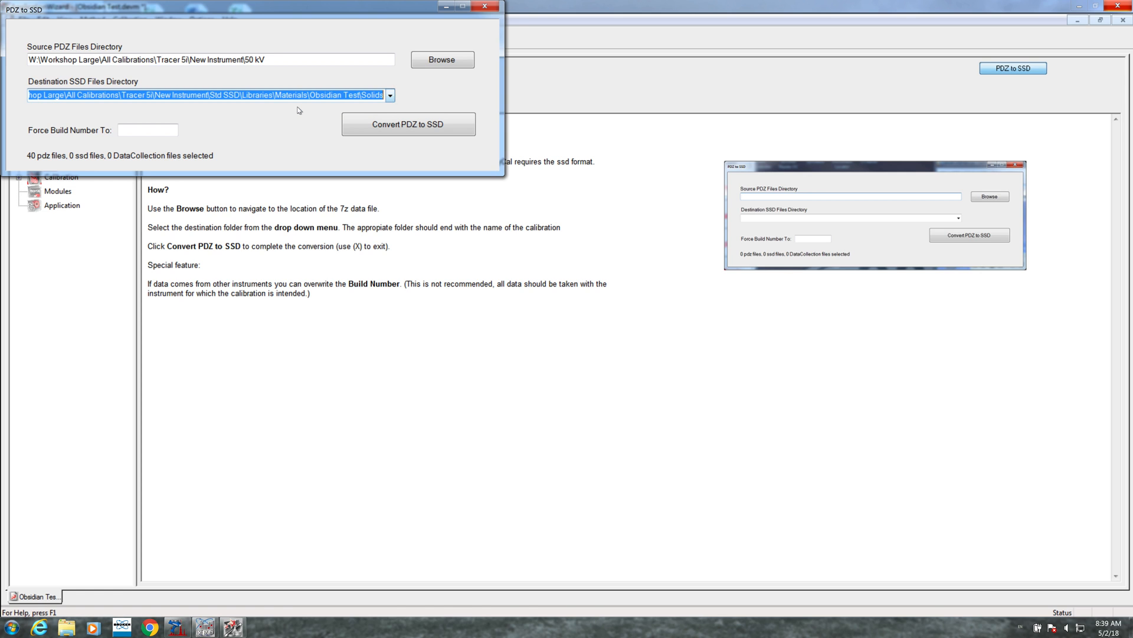
{"action": "left_click", "coordinate": [381, 125]}
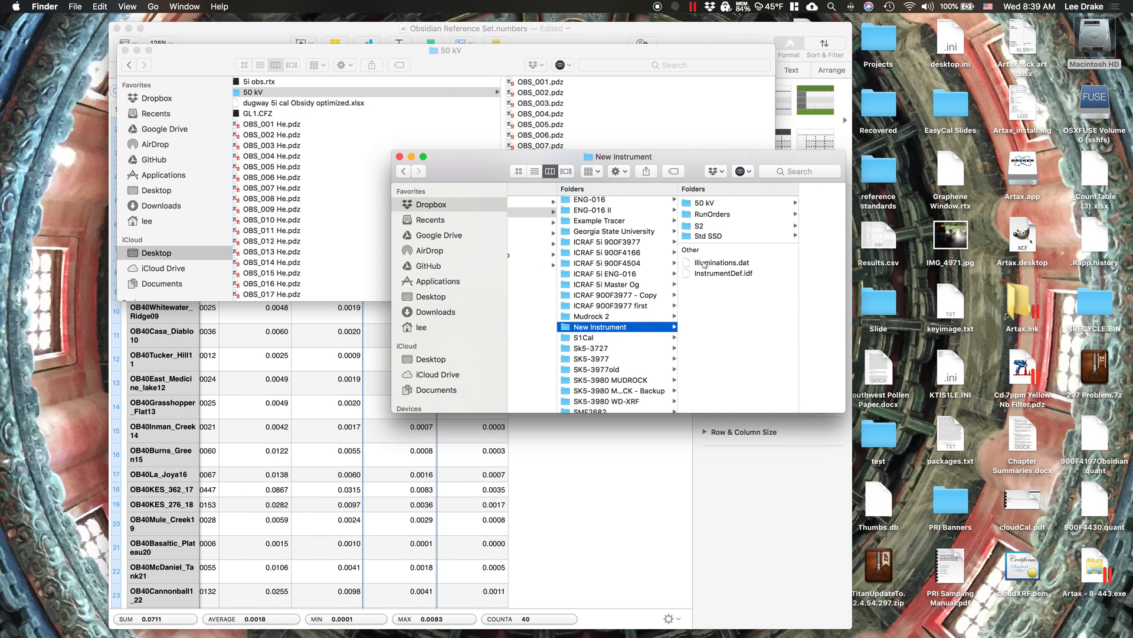
In Finder, go through Std SSD > Libraries > Materials to the Obsidian Test Solids folder and examine the converted .ssd files.
{"action": "left_click", "coordinate": [704, 237]}
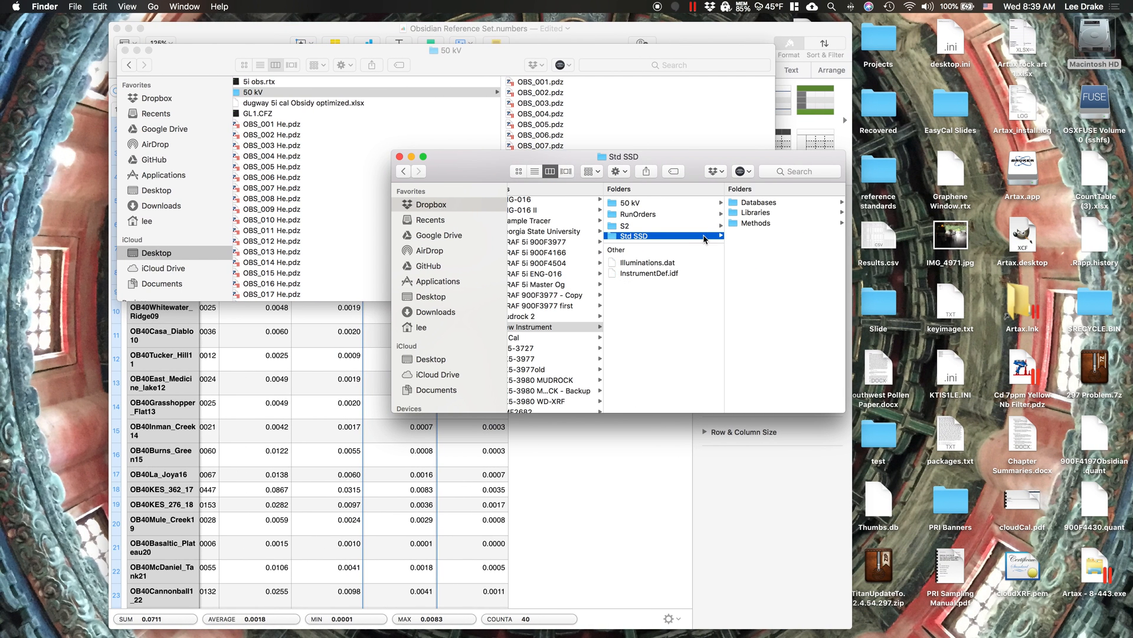
{"action": "left_click", "coordinate": [753, 213]}
{"action": "left_click", "coordinate": [755, 212]}
{"action": "left_click", "coordinate": [755, 203]}
{"action": "left_click", "coordinate": [743, 202]}
{"action": "left_click", "coordinate": [761, 213]}
{"action": "scroll", "coordinate": [637, 331], "scroll_direction": "down", "scroll_amount": 10}
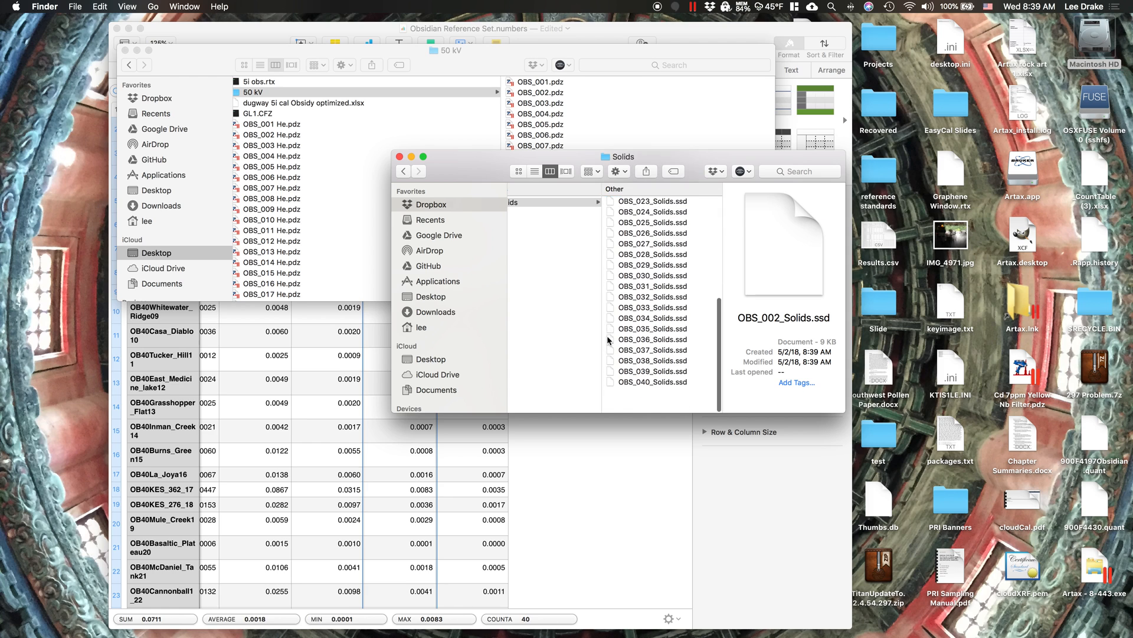
{"action": "scroll", "coordinate": [655, 287], "scroll_direction": "up", "scroll_amount": 5}
{"action": "scroll", "coordinate": [656, 287], "scroll_direction": "left", "scroll_amount": 10}
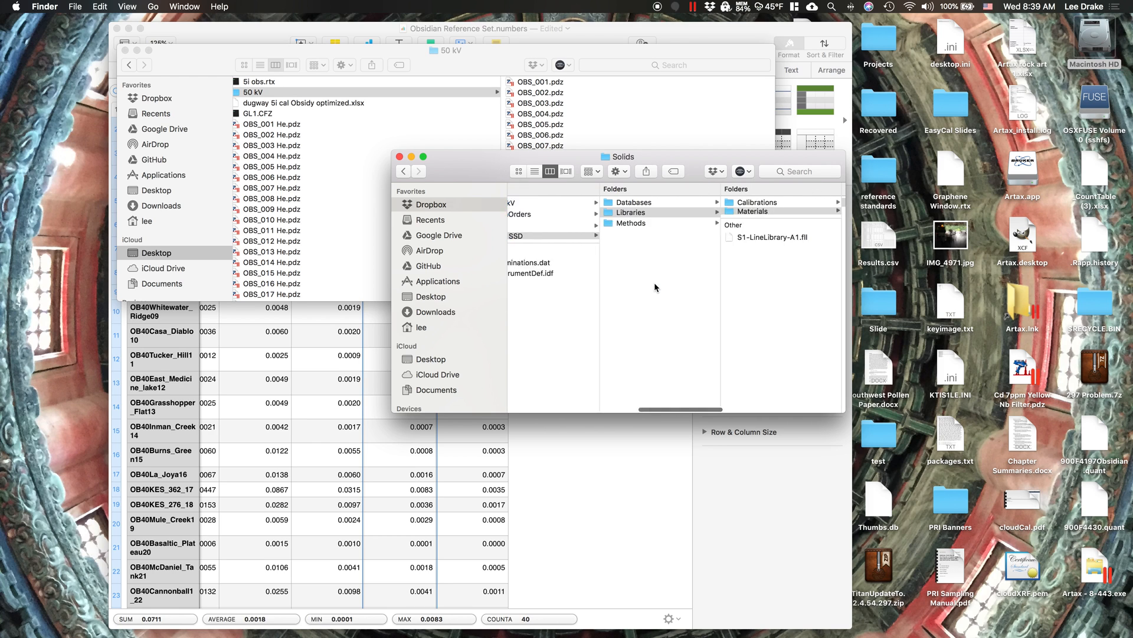
{"action": "scroll", "coordinate": [654, 282], "scroll_direction": "right", "scroll_amount": 3}
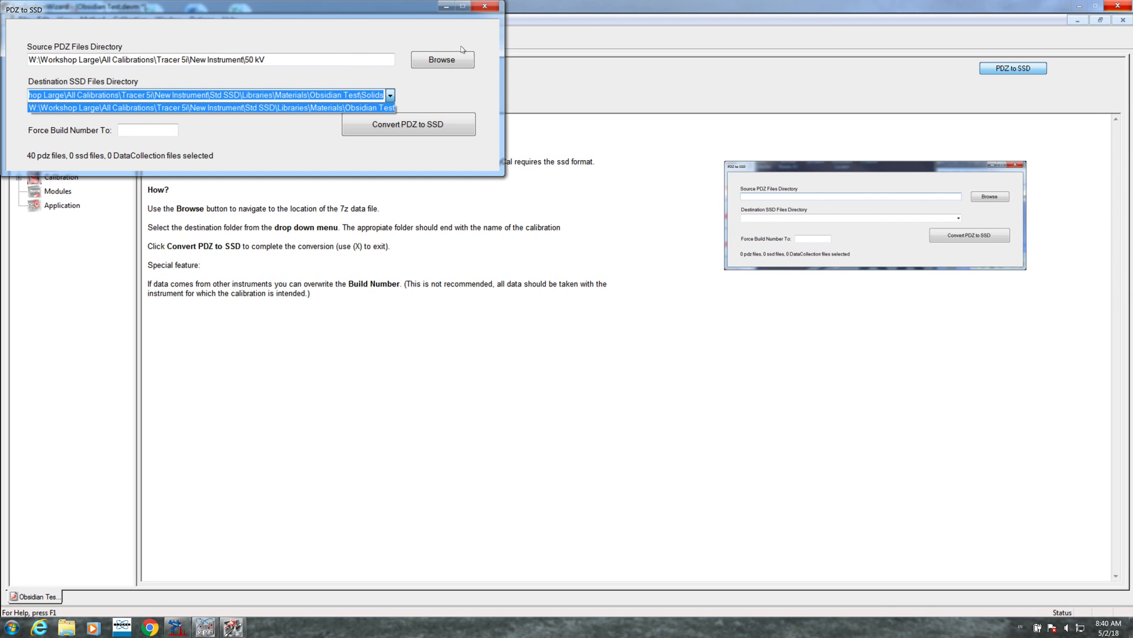
Close the PDZ to SSD converter and advance to the calibration's Manage Standards page.
{"action": "left_click", "coordinate": [457, 30]}
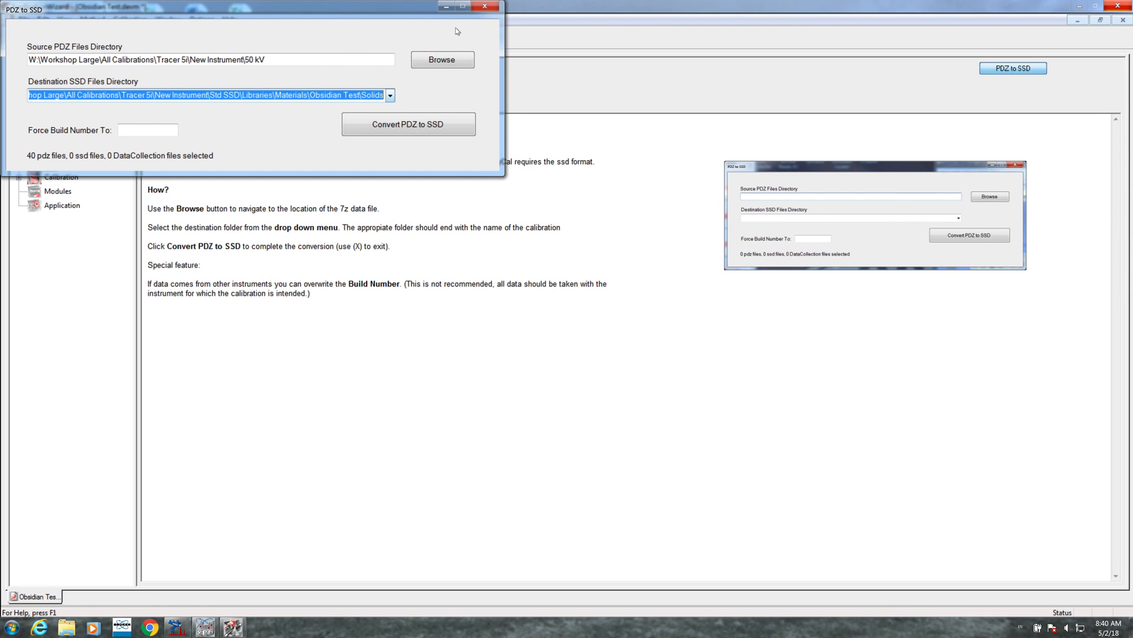
{"action": "left_click", "coordinate": [486, 7]}
{"action": "left_click", "coordinate": [113, 37]}
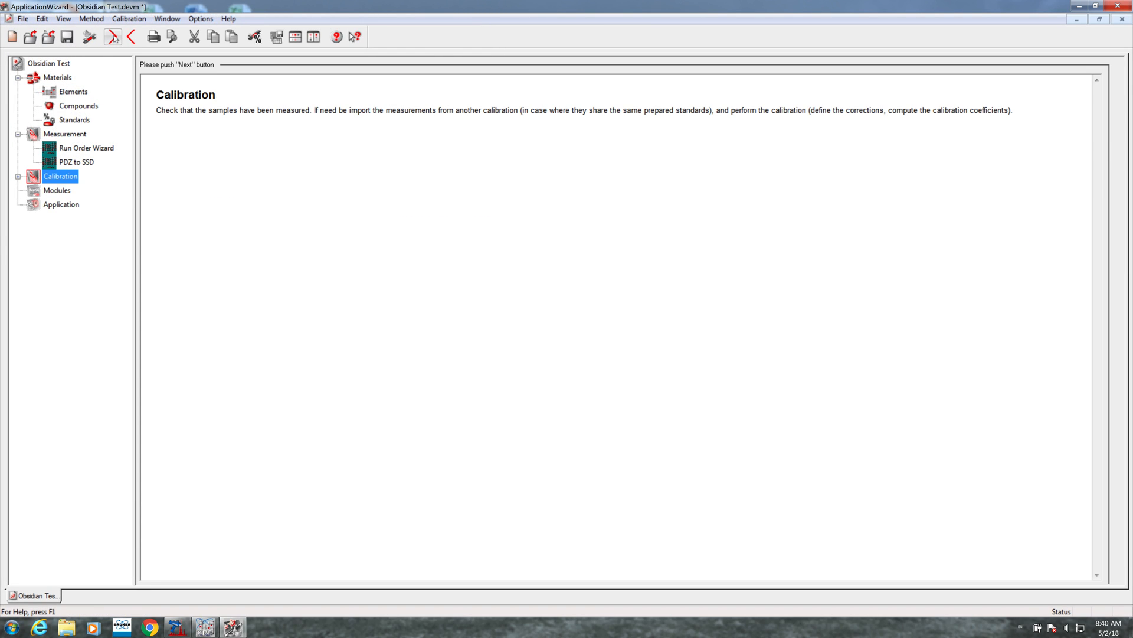
{"action": "left_click", "coordinate": [112, 37]}
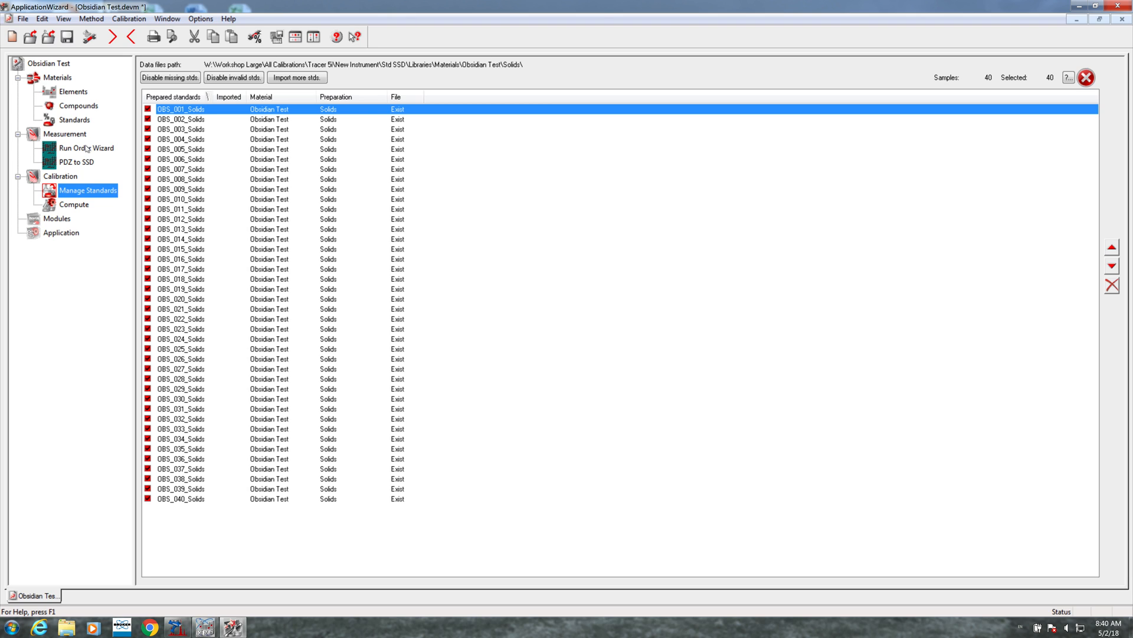
In the Obsidian Test standards table, set the lower limit for the concentration sum to 0.0001 %.
{"action": "left_click", "coordinate": [75, 121]}
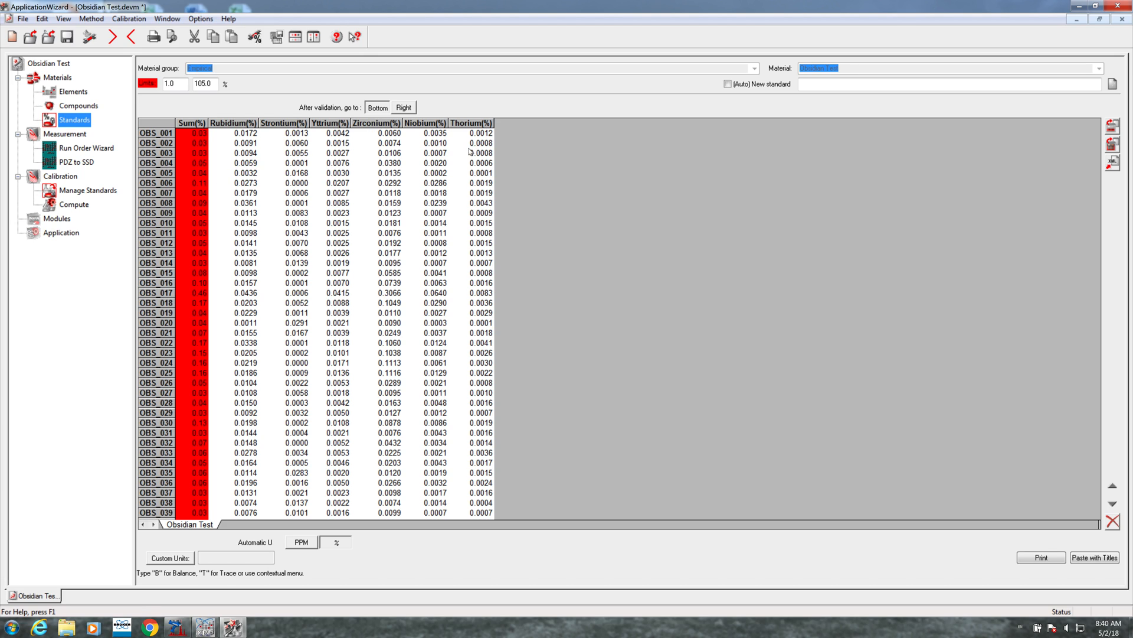
{"action": "double_click", "coordinate": [181, 84]}
{"action": "double_click", "coordinate": [181, 84]}
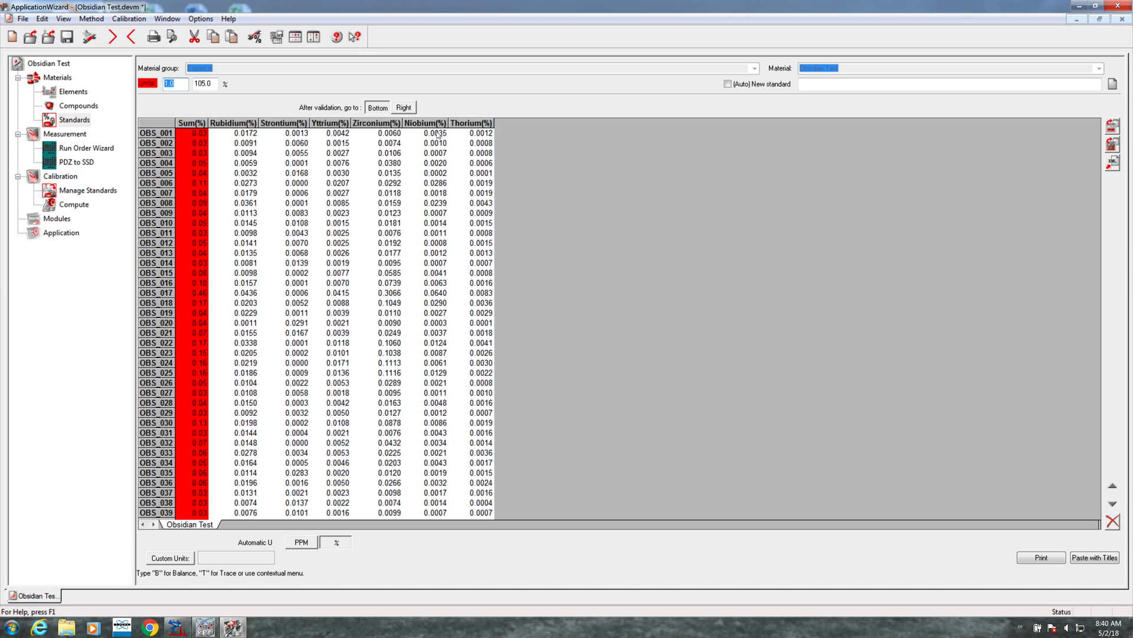
{"action": "type", "text": "0.00"}
{"action": "left_click", "coordinate": [204, 83]}
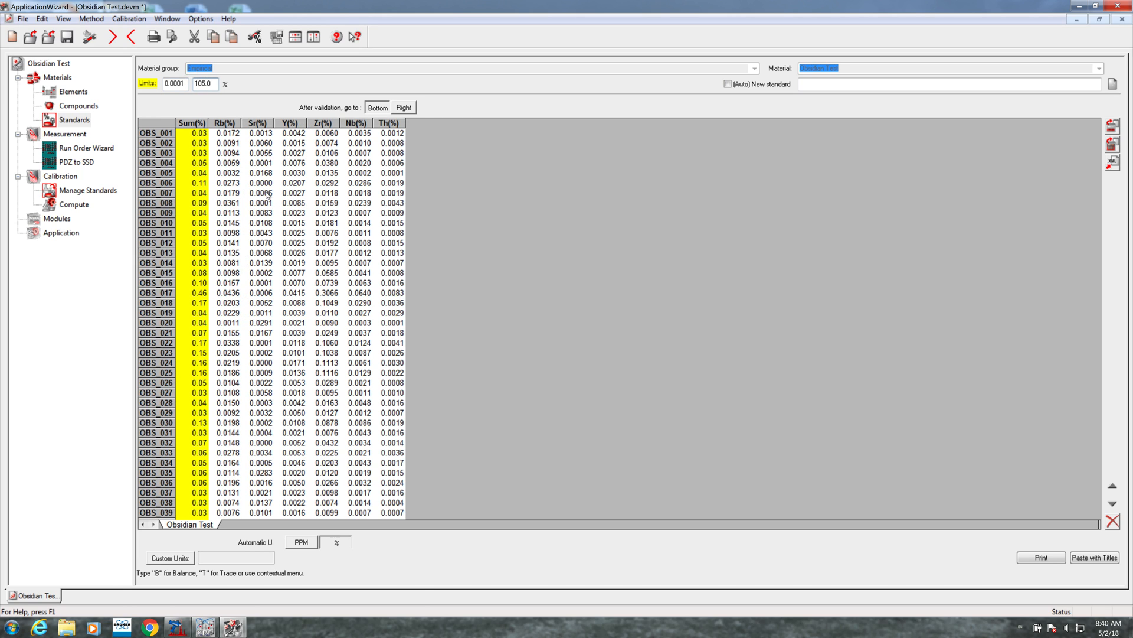
Return to the Manage Standards page and advance to computing the calibration curves.
{"action": "left_click", "coordinate": [84, 192]}
{"action": "left_click", "coordinate": [553, 345]}
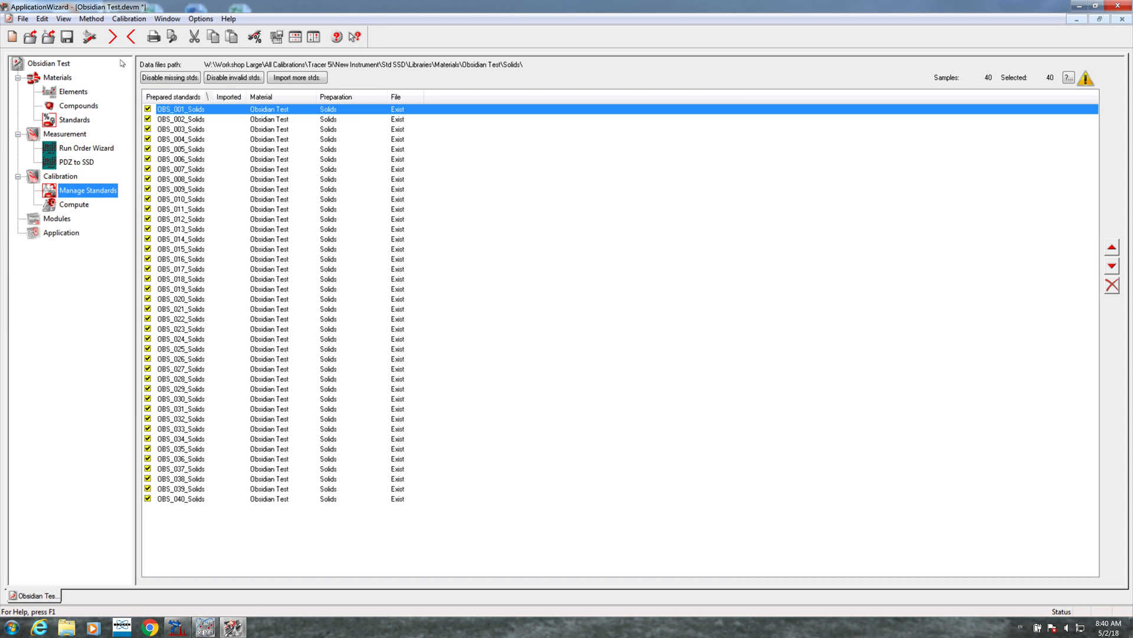
{"action": "left_click", "coordinate": [113, 38]}
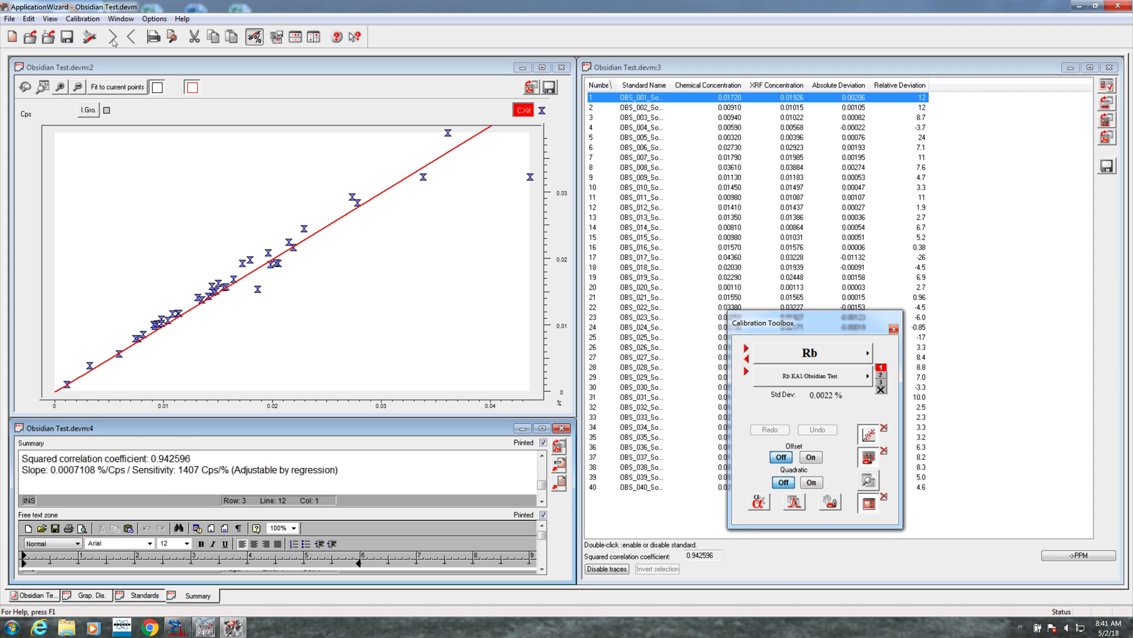
Switch to the EasyCal deck in Keynote, find slide 46 and play the slideshow from there.
{"action": "key", "text": "ctrl+Left"}
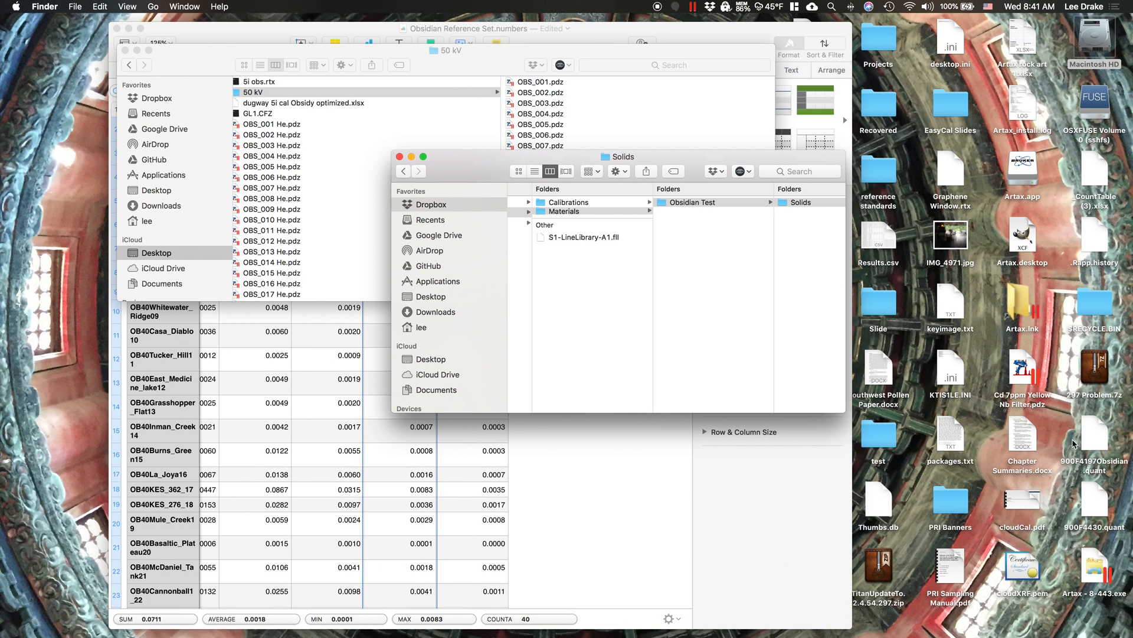
{"action": "left_click", "coordinate": [1050, 624]}
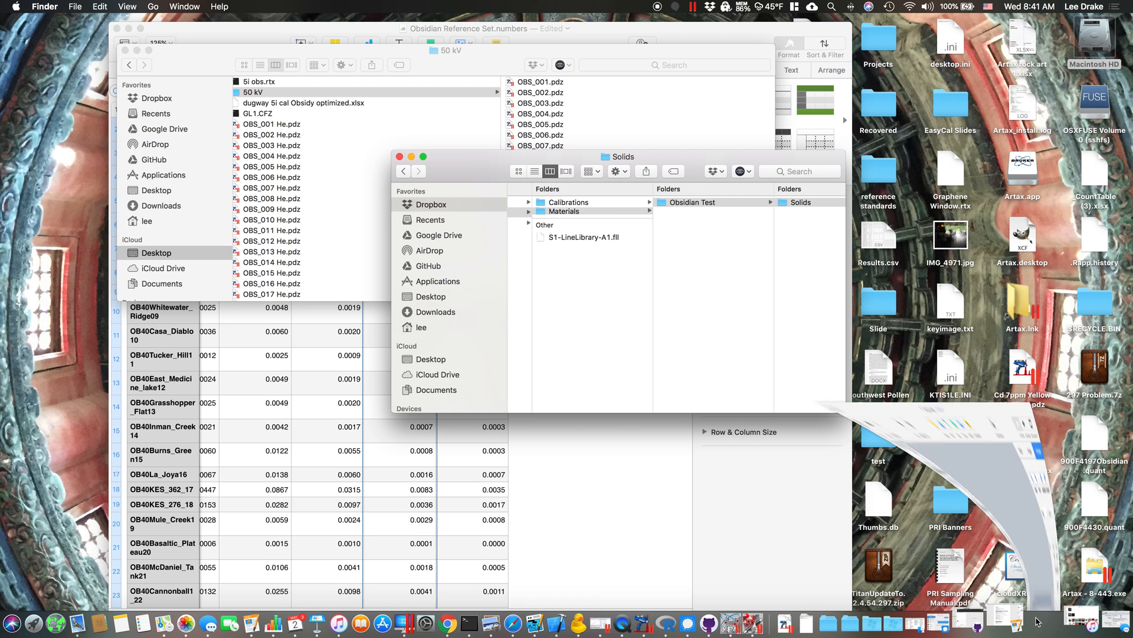
{"action": "scroll", "coordinate": [114, 269], "scroll_direction": "up", "scroll_amount": 15}
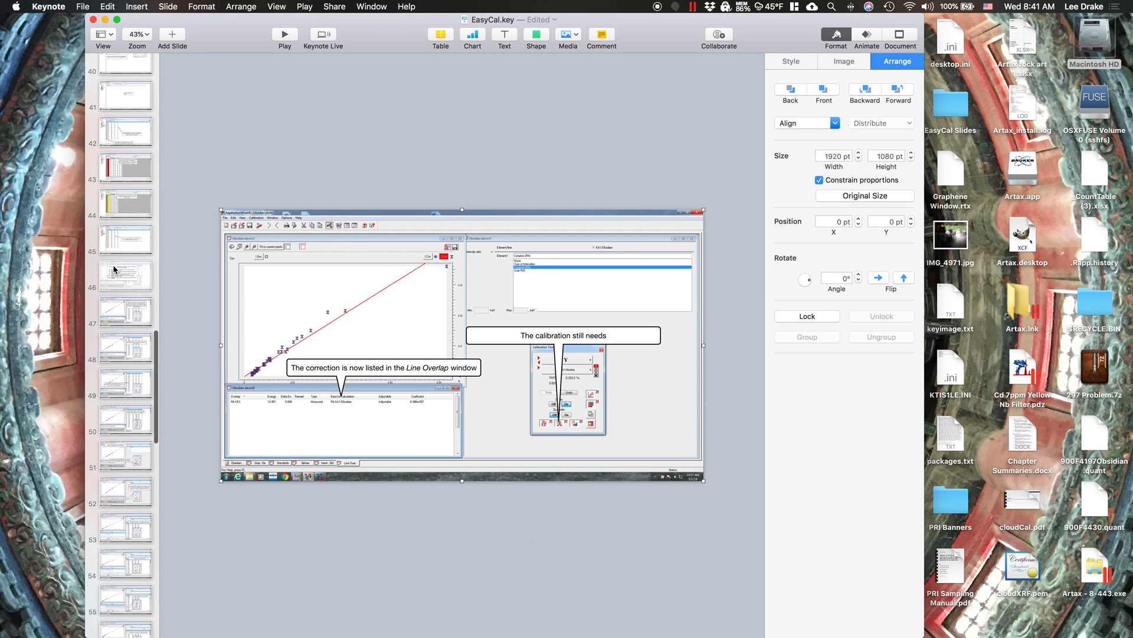
{"action": "scroll", "coordinate": [109, 193], "scroll_direction": "up", "scroll_amount": 4}
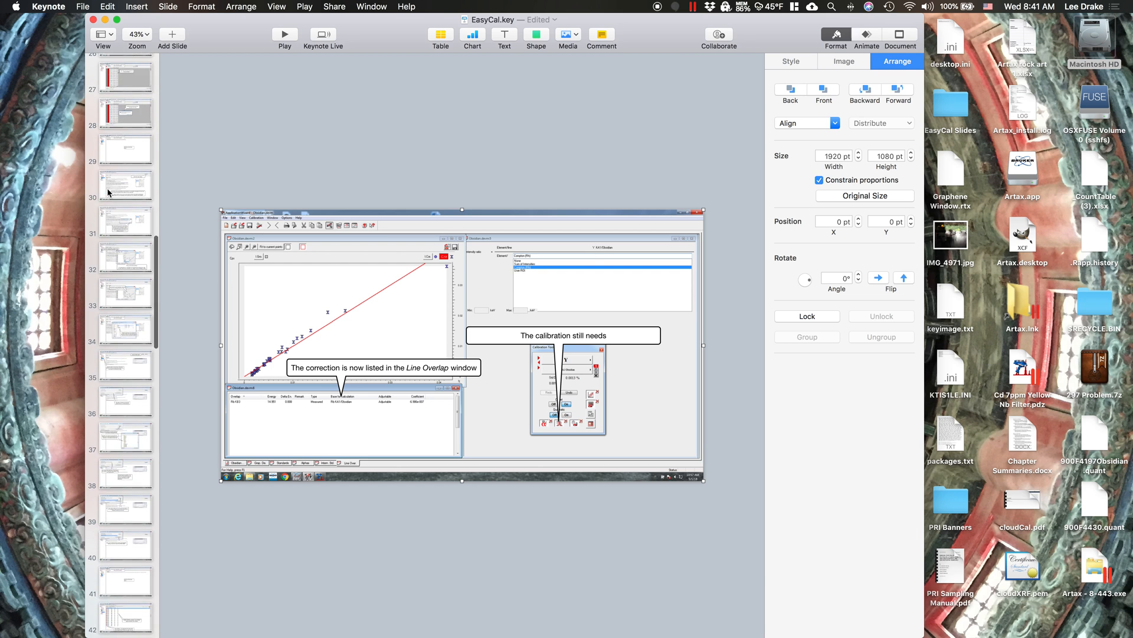
{"action": "left_click", "coordinate": [118, 202]}
{"action": "scroll", "coordinate": [118, 202], "scroll_direction": "up", "scroll_amount": 4}
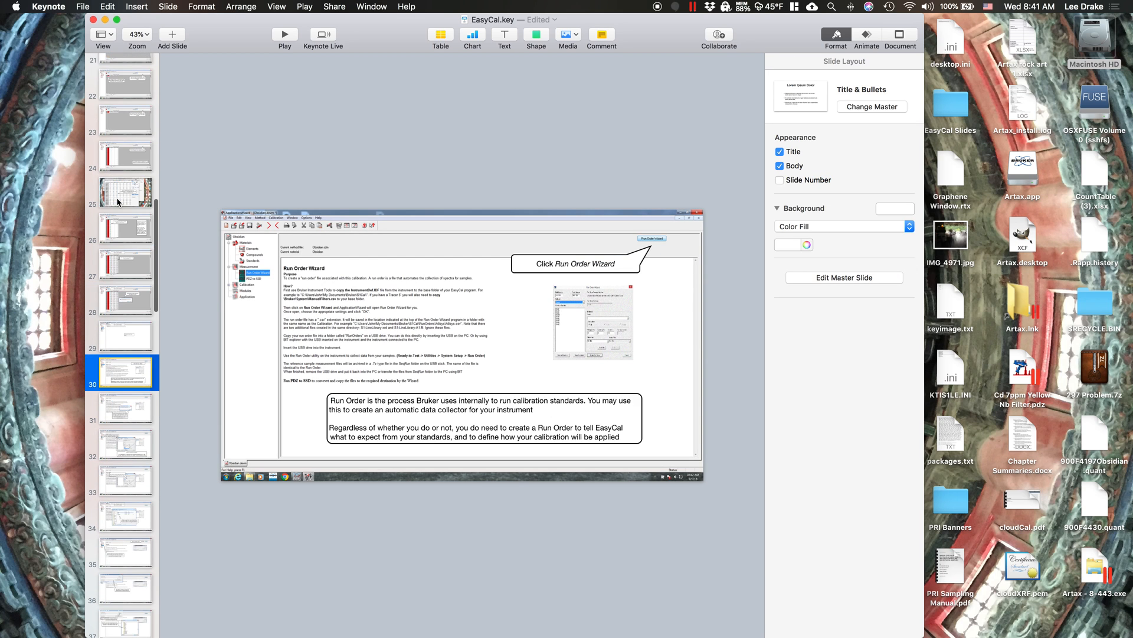
{"action": "scroll", "coordinate": [118, 202], "scroll_direction": "down", "scroll_amount": 18}
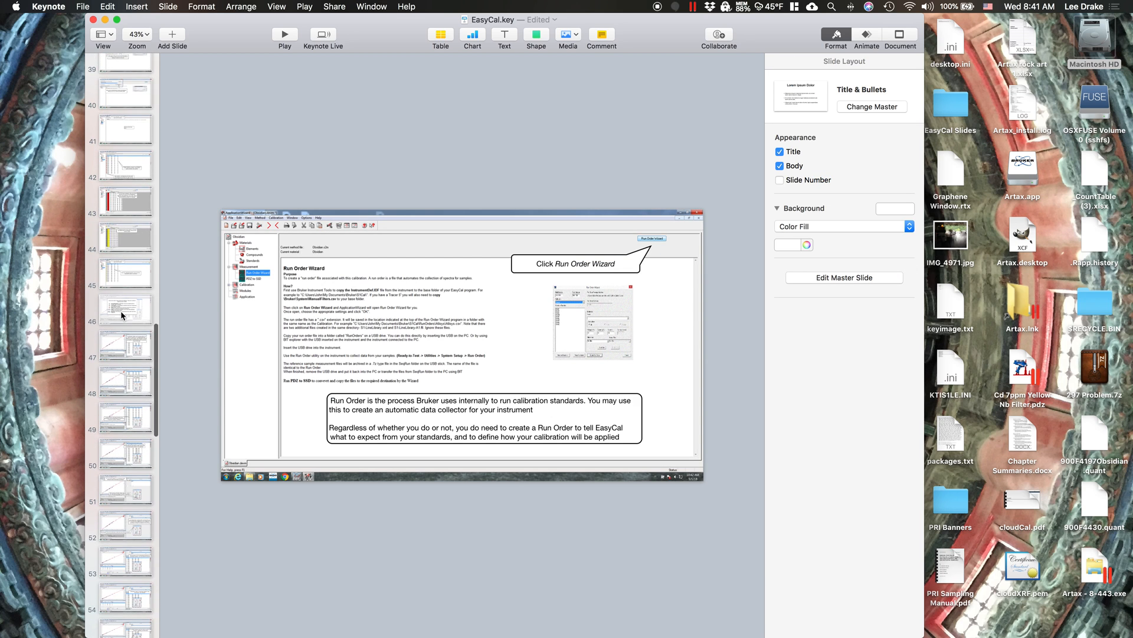
{"action": "left_click", "coordinate": [122, 315]}
{"action": "left_click", "coordinate": [284, 36]}
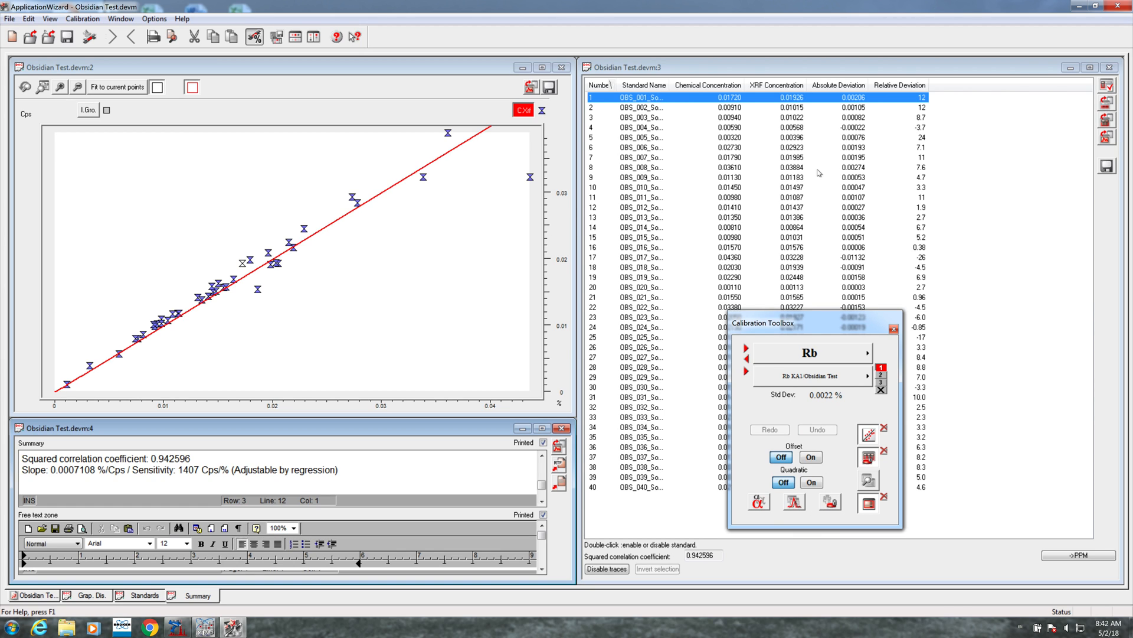
Bring the standards table forward, move the Calibration Toolbox off its data and turn on the offset for Rb.
{"action": "left_click", "coordinate": [818, 66]}
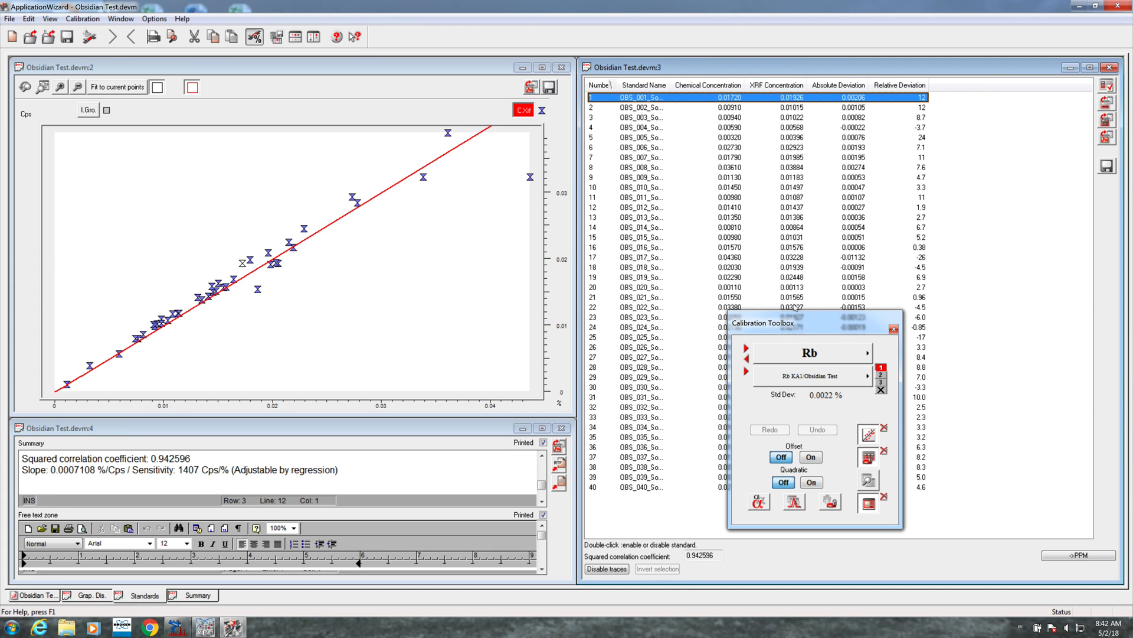
{"action": "left_click_drag", "start_coordinate": [805, 329], "coordinate": [1038, 356]}
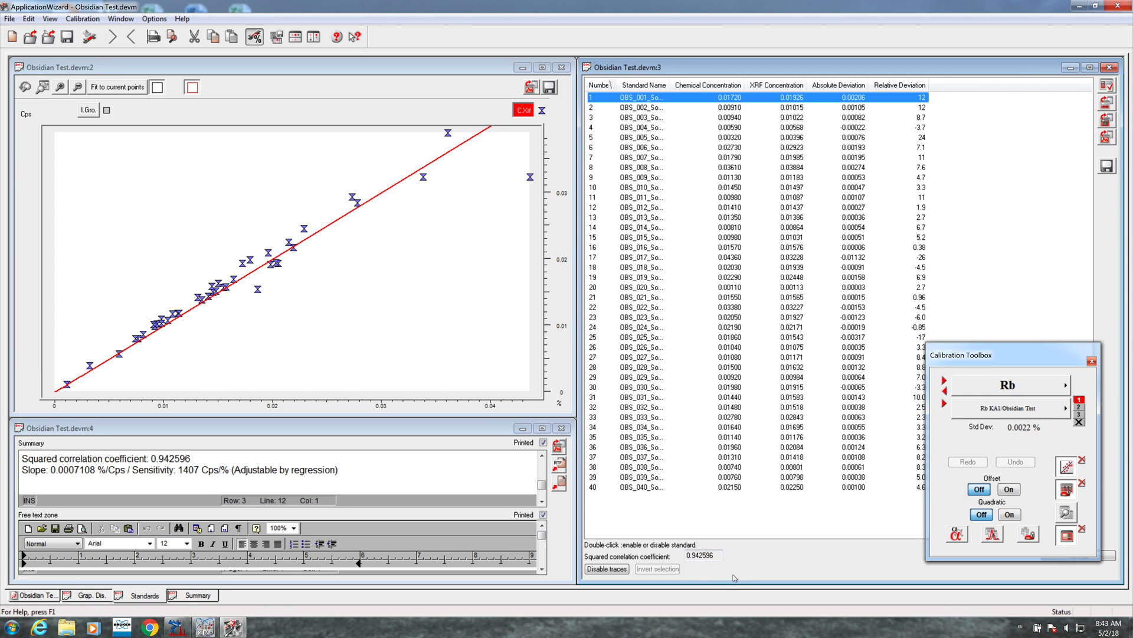
{"action": "left_click", "coordinate": [1008, 489]}
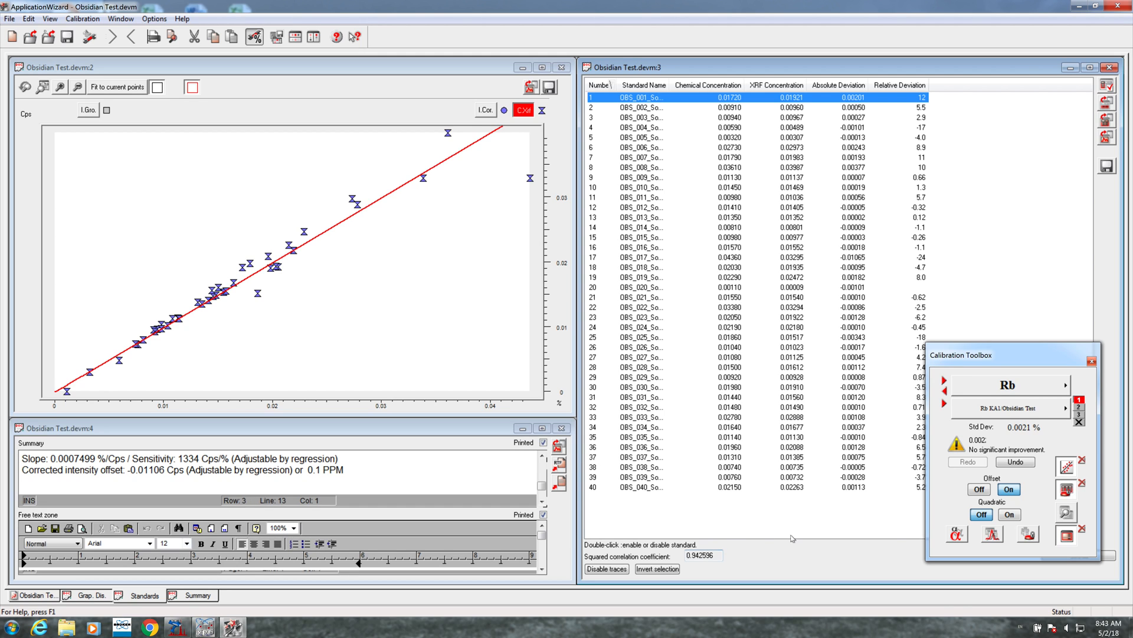
Compare Sum of Intensities, Compton (Rh) and User ROI as internal standard for Rb KA1, and keep Compton (Rh).
{"action": "left_click", "coordinate": [1029, 534]}
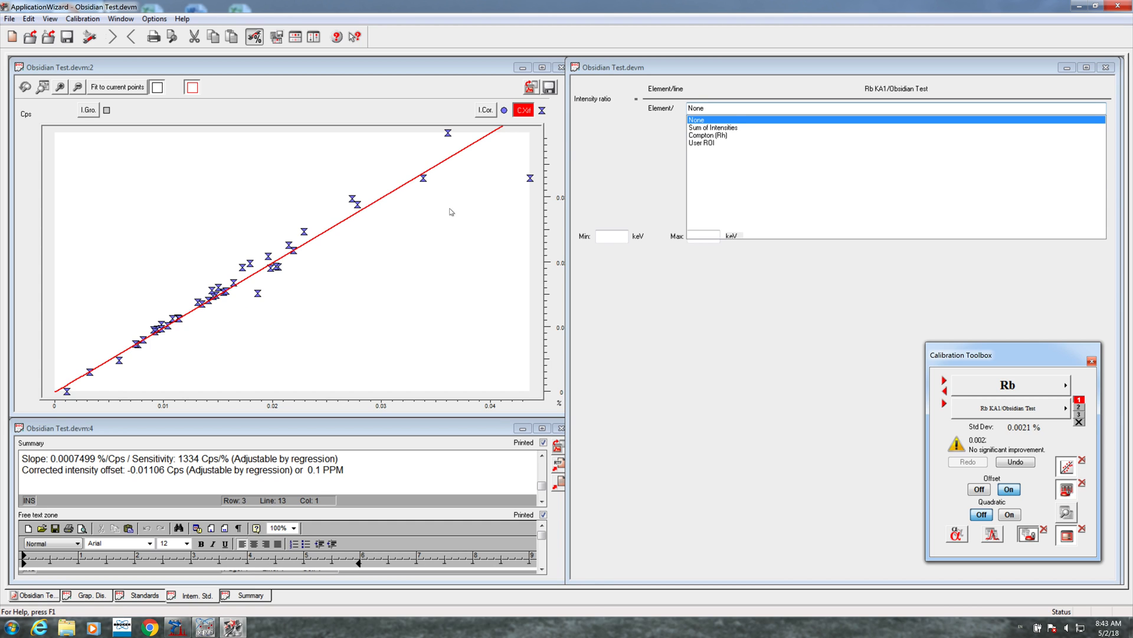
{"action": "left_click", "coordinate": [718, 127]}
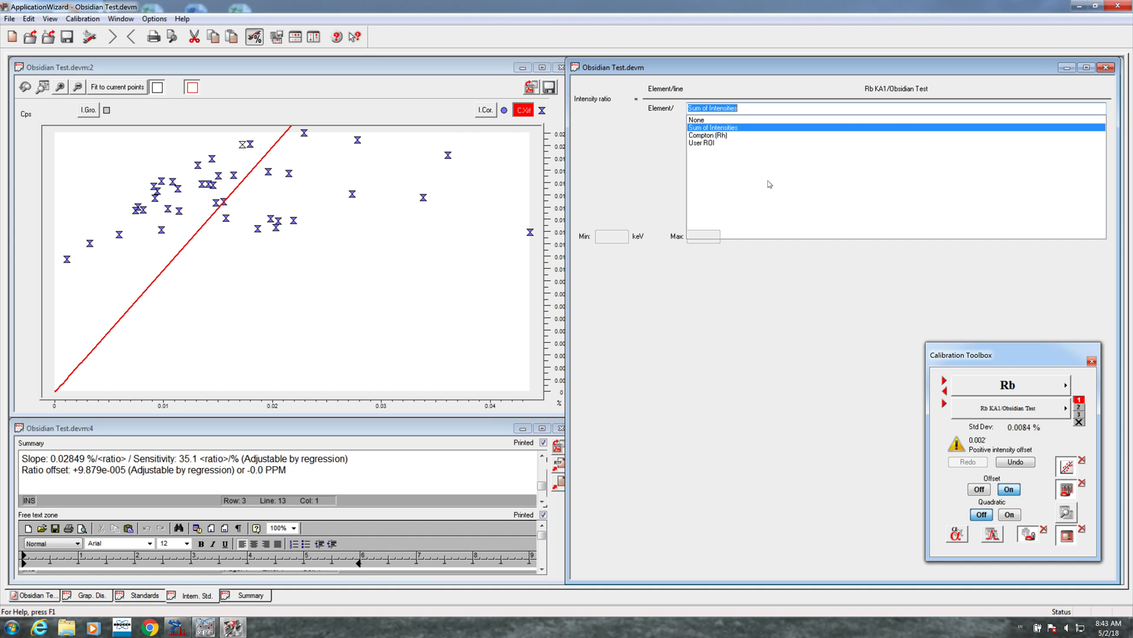
{"action": "left_click", "coordinate": [719, 137]}
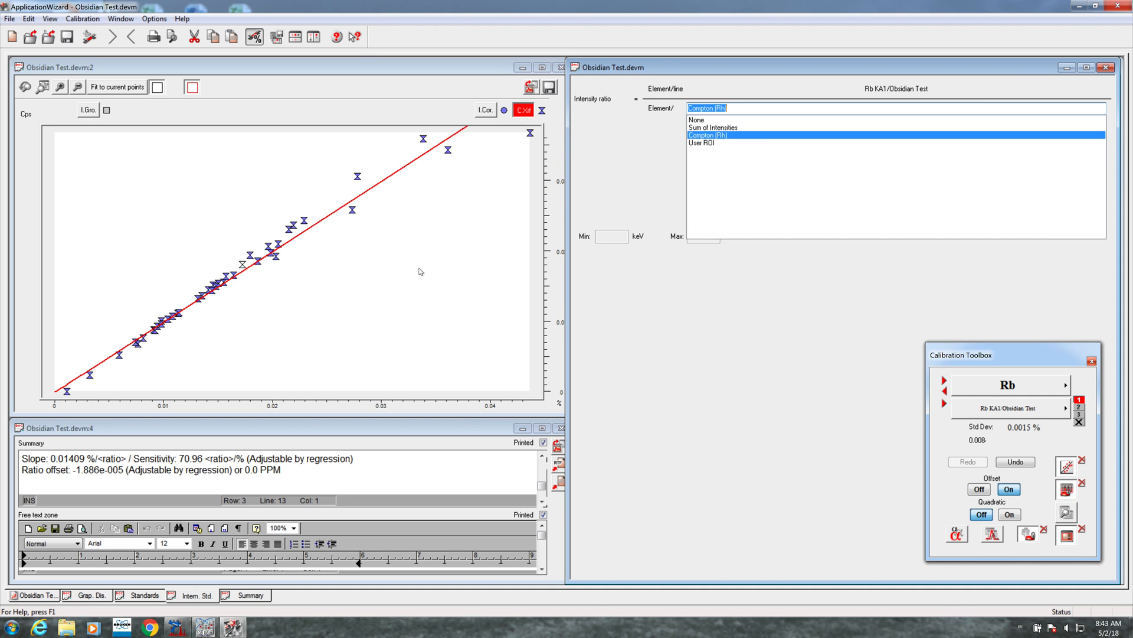
{"action": "left_click", "coordinate": [149, 595]}
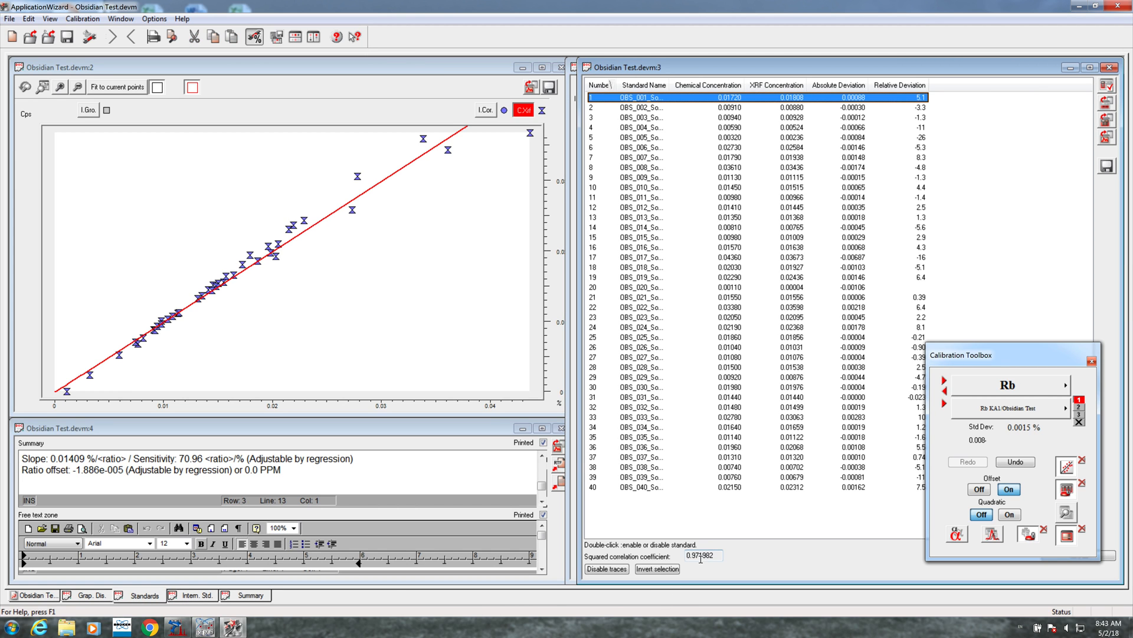
{"action": "left_click", "coordinate": [209, 593]}
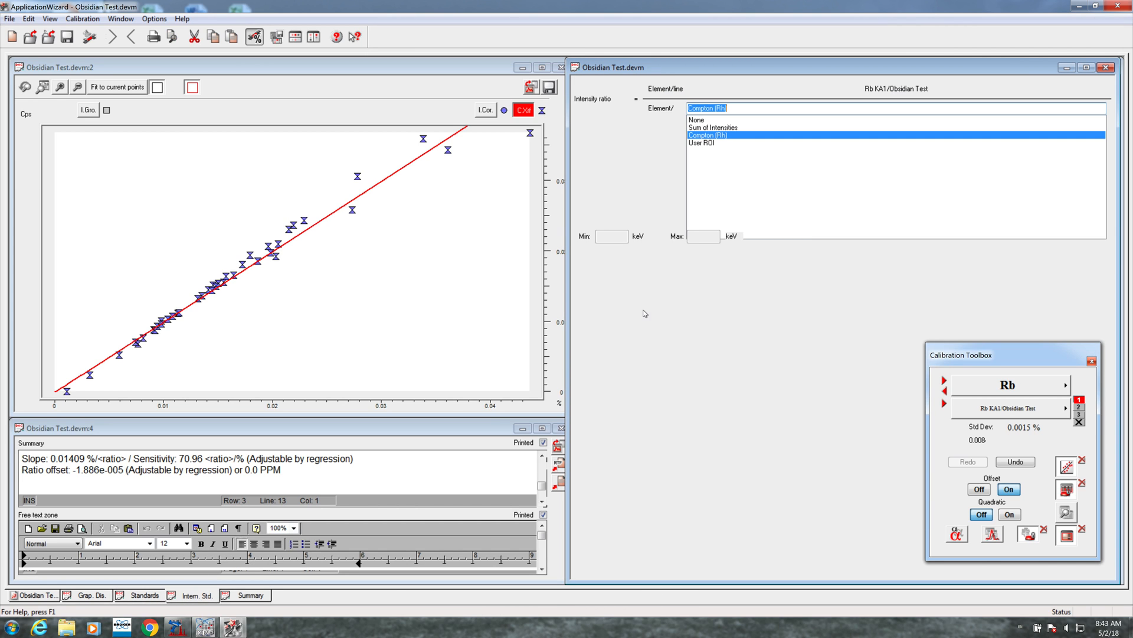
{"action": "left_click", "coordinate": [708, 143]}
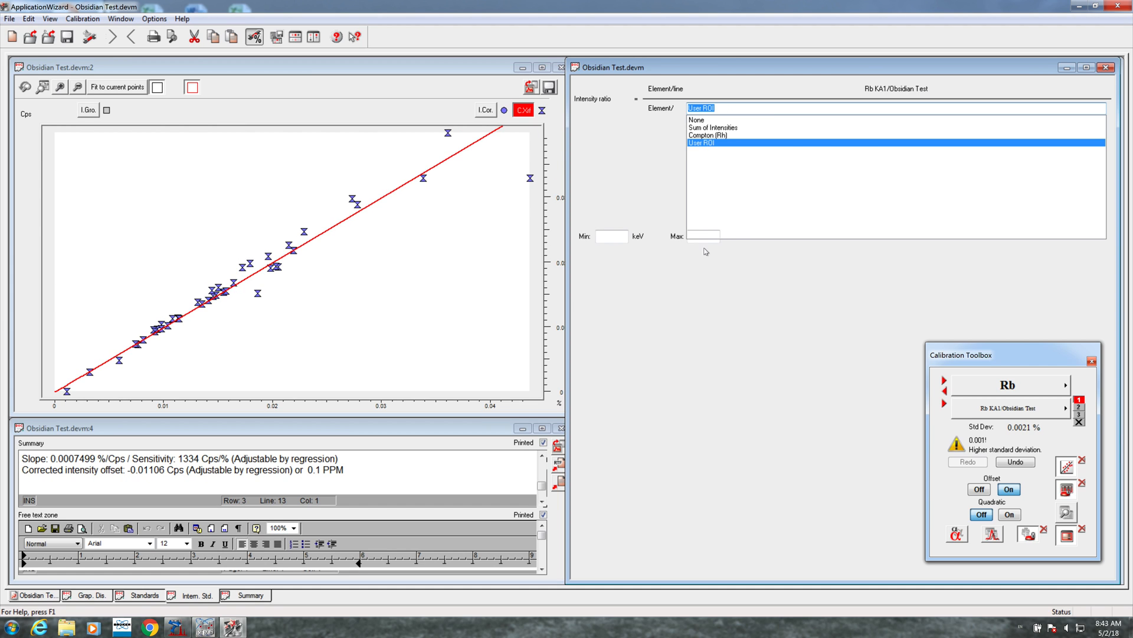
{"action": "left_click", "coordinate": [708, 135]}
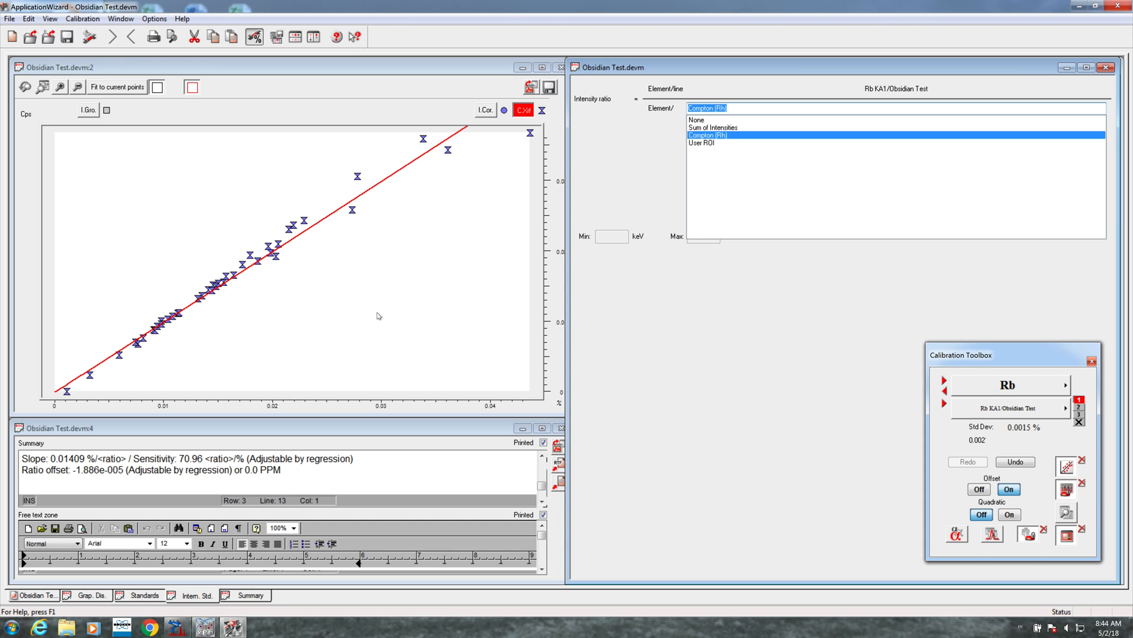
Set Compton (Rh) as the internal standard for the Sr, Y, Zr, Nb and Th calibrations in turn.
{"action": "left_click", "coordinate": [943, 381]}
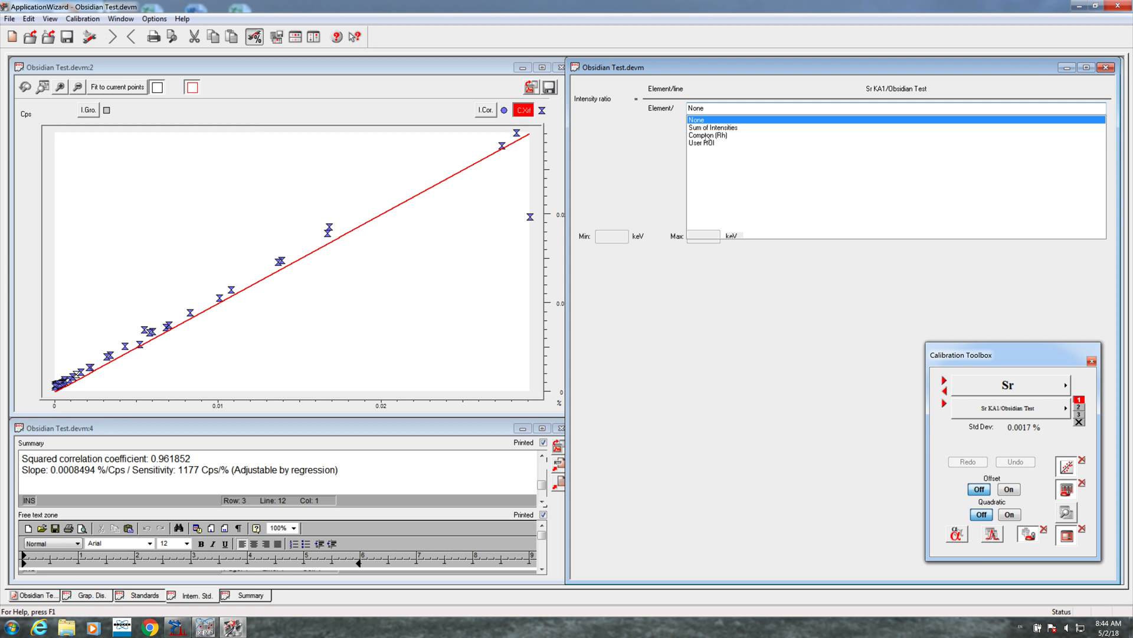
{"action": "left_click", "coordinate": [707, 137]}
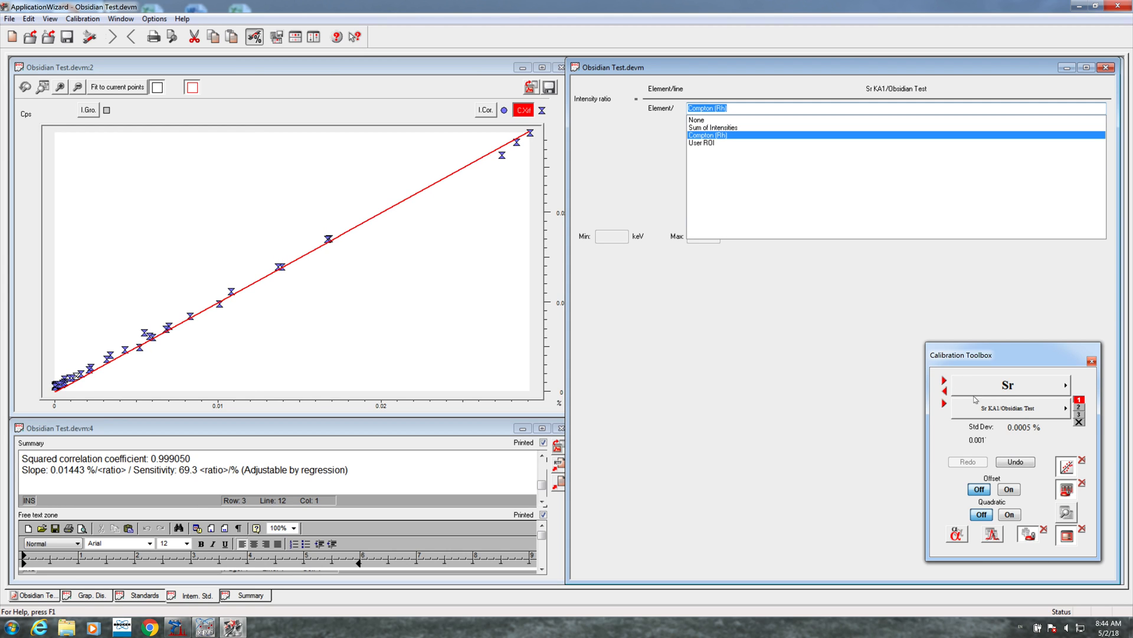
{"action": "left_click", "coordinate": [944, 381]}
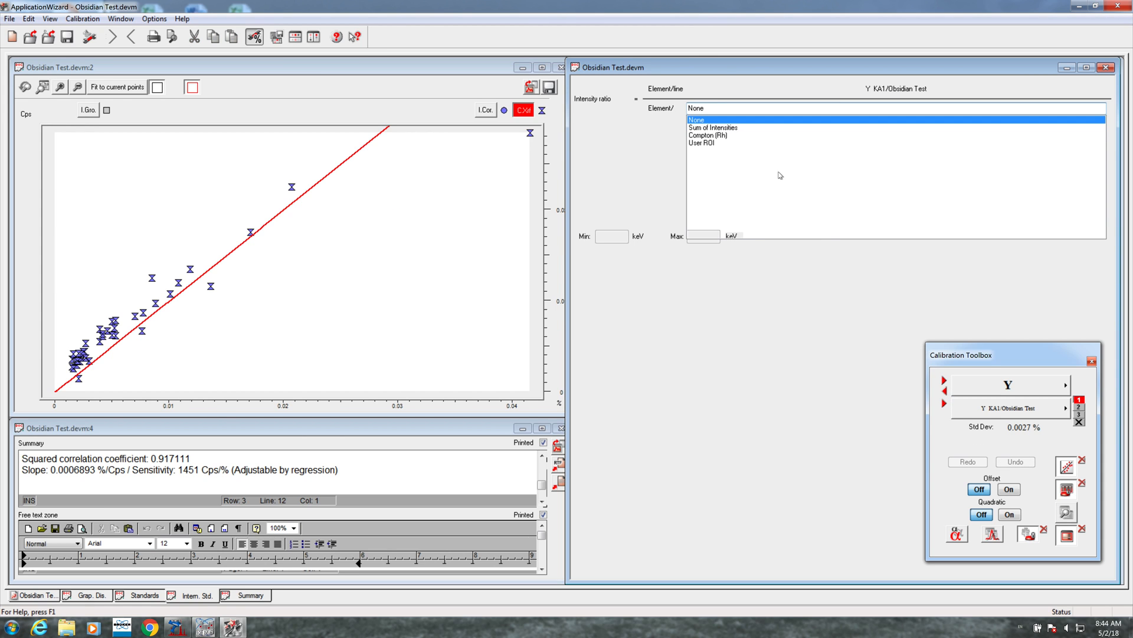
{"action": "left_click", "coordinate": [943, 380]}
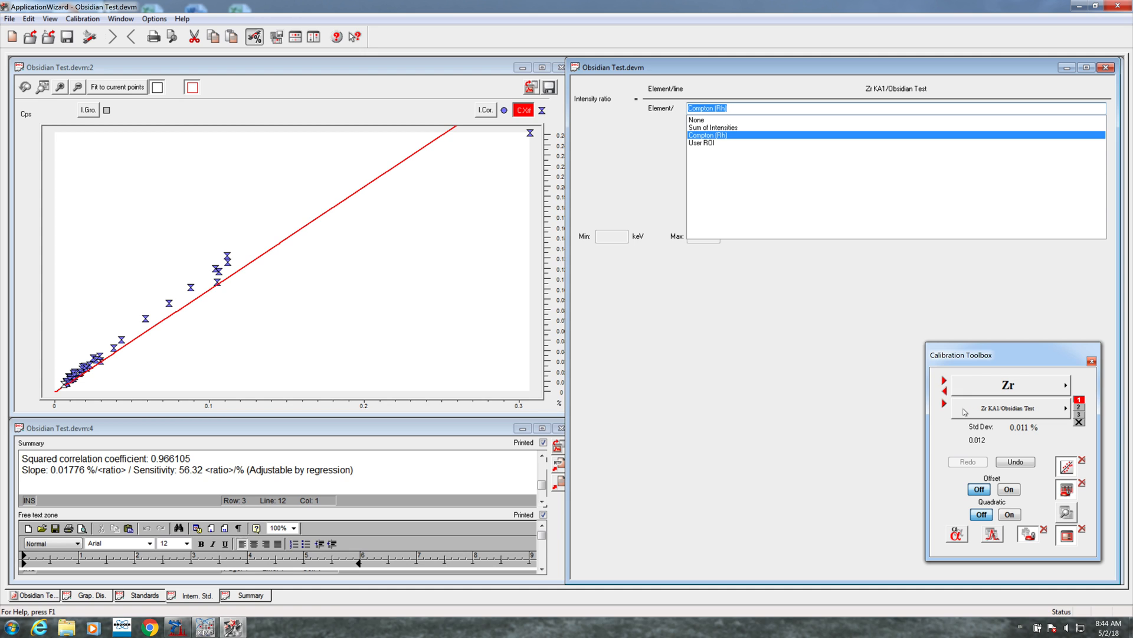
{"action": "left_click", "coordinate": [943, 380]}
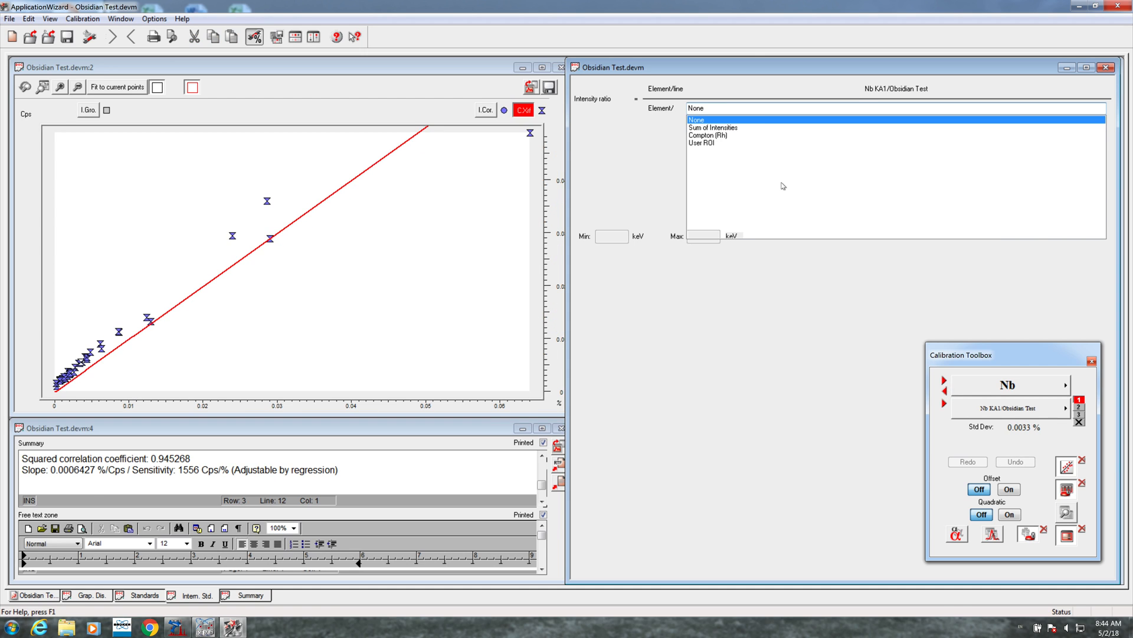
{"action": "left_click", "coordinate": [944, 381]}
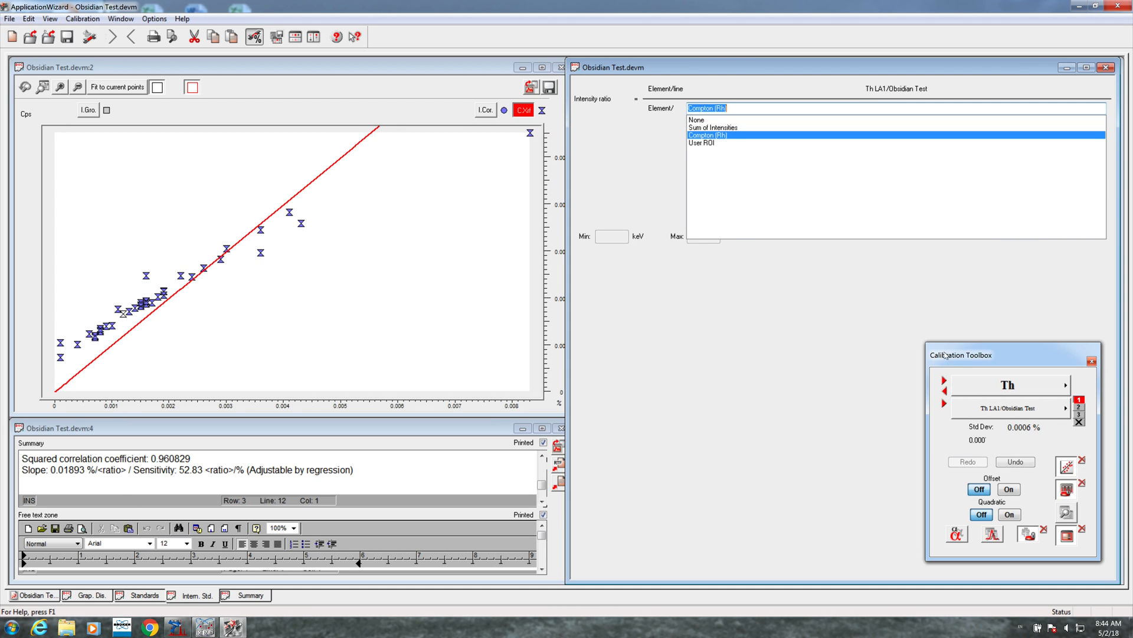
Turn on the offset for the Sr and Y calibrations, checking the standards table for Sr before moving to Y.
{"action": "left_click", "coordinate": [944, 381]}
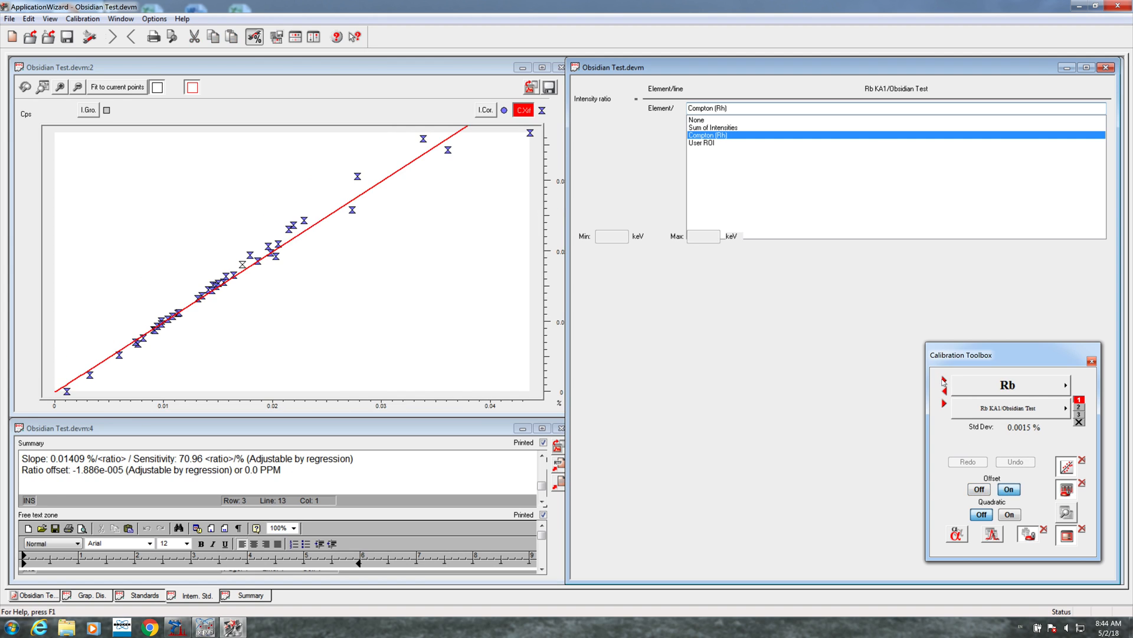
{"action": "left_click", "coordinate": [943, 381]}
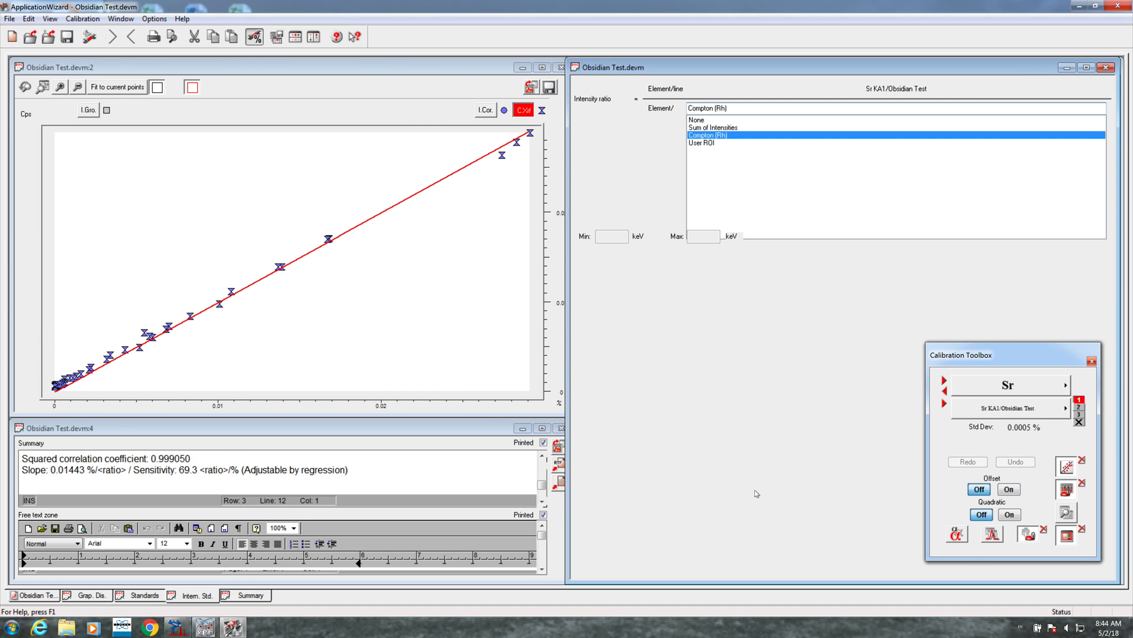
{"action": "left_click", "coordinate": [1009, 489]}
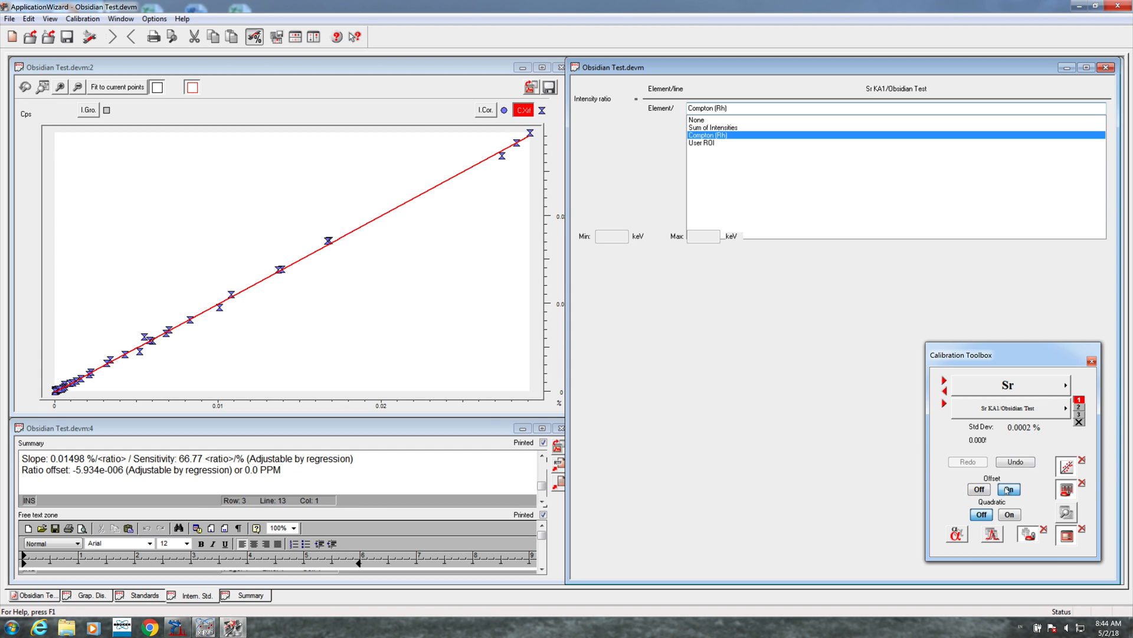
{"action": "left_click", "coordinate": [140, 596]}
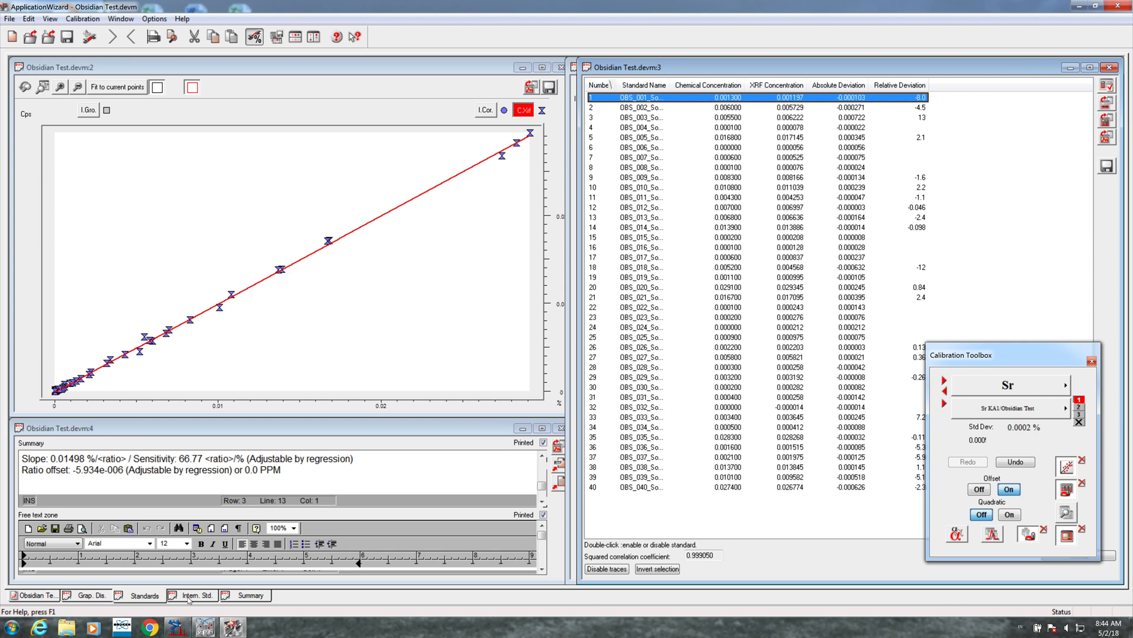
{"action": "left_click", "coordinate": [189, 598]}
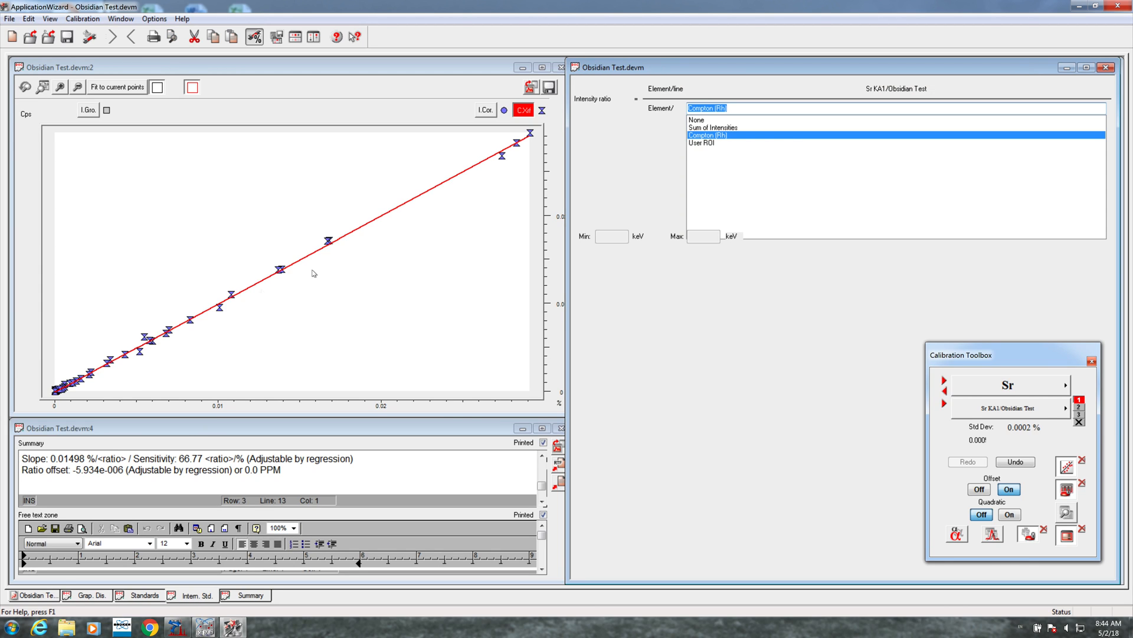
{"action": "left_click", "coordinate": [944, 381]}
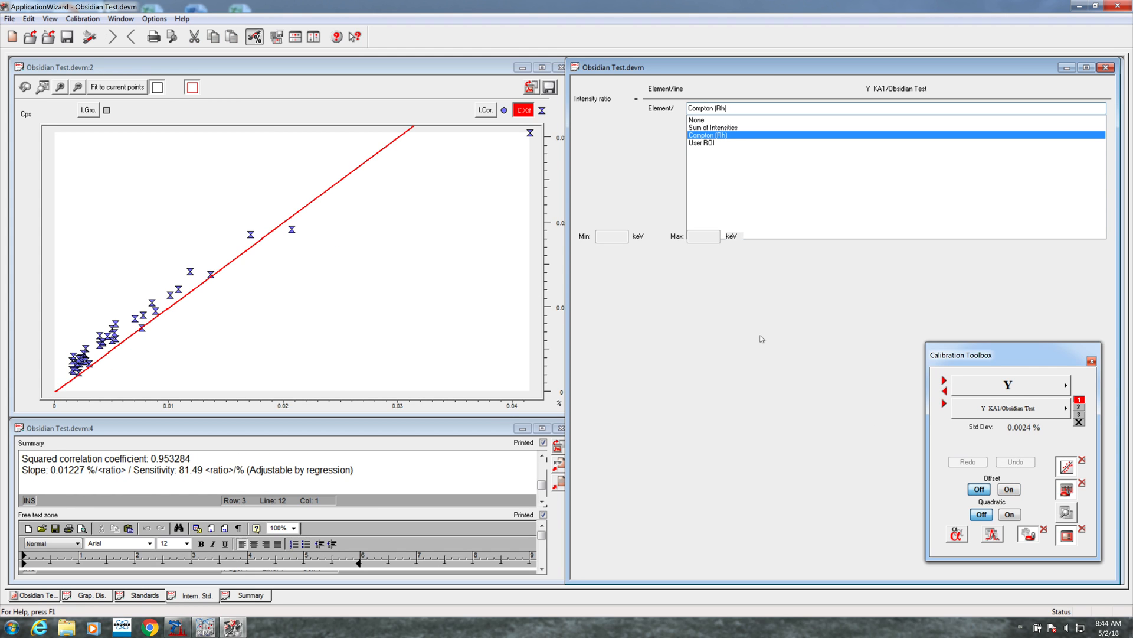
{"action": "left_click", "coordinate": [1009, 490]}
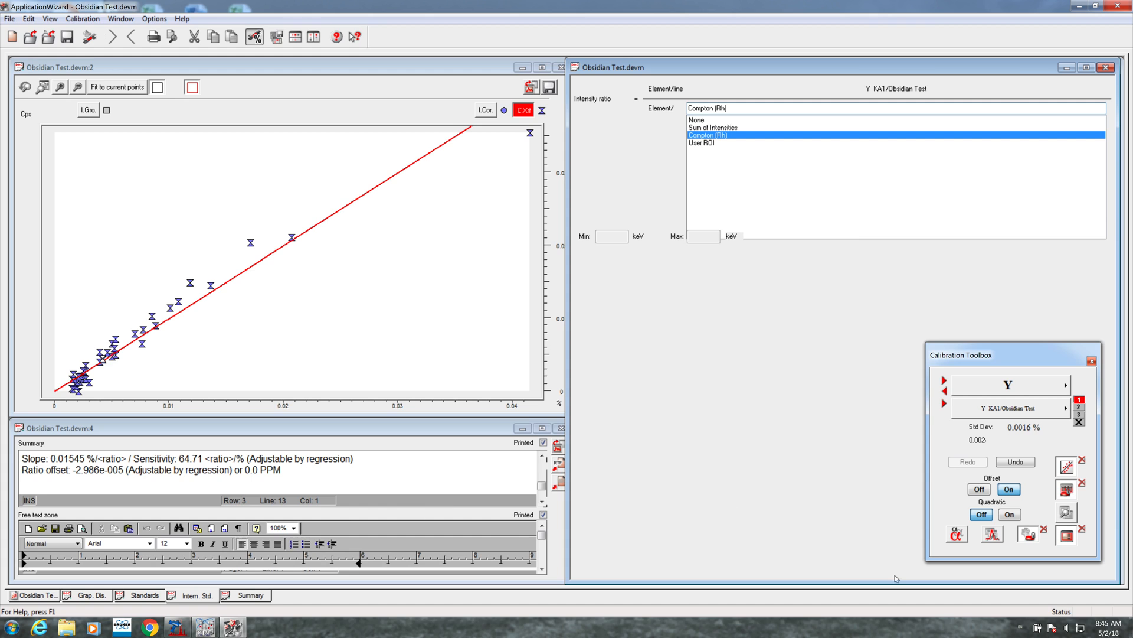
Start a new line overlap correction for Y KA1 and list candidate lines using 1 PPM minimum concentration and 1500 eV distance.
{"action": "left_click", "coordinate": [997, 543]}
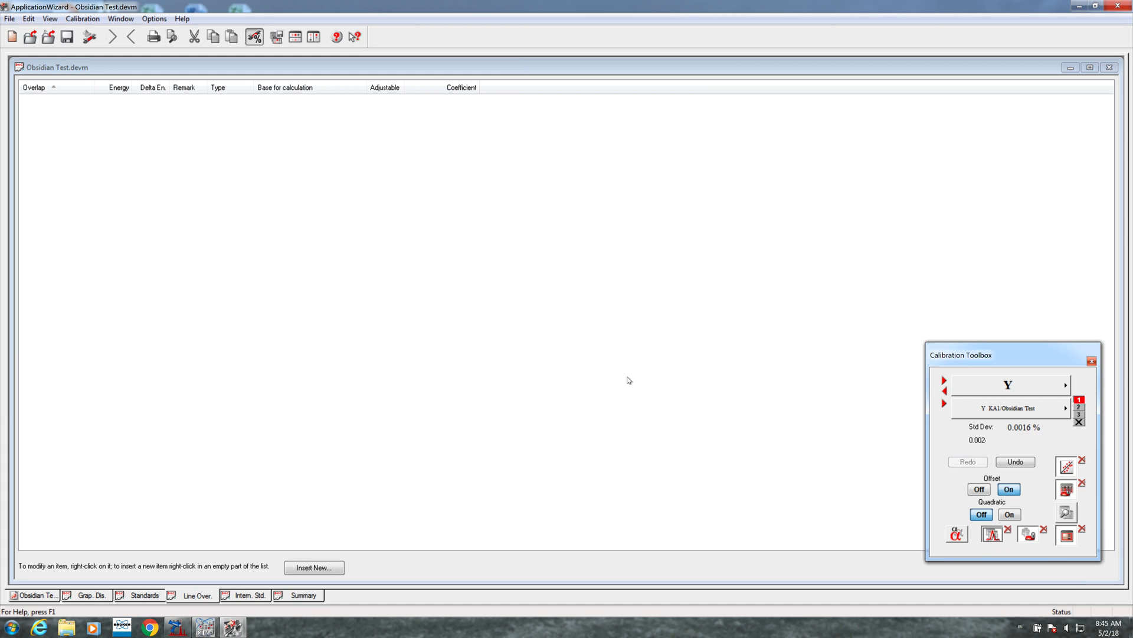
{"action": "right_click", "coordinate": [209, 178]}
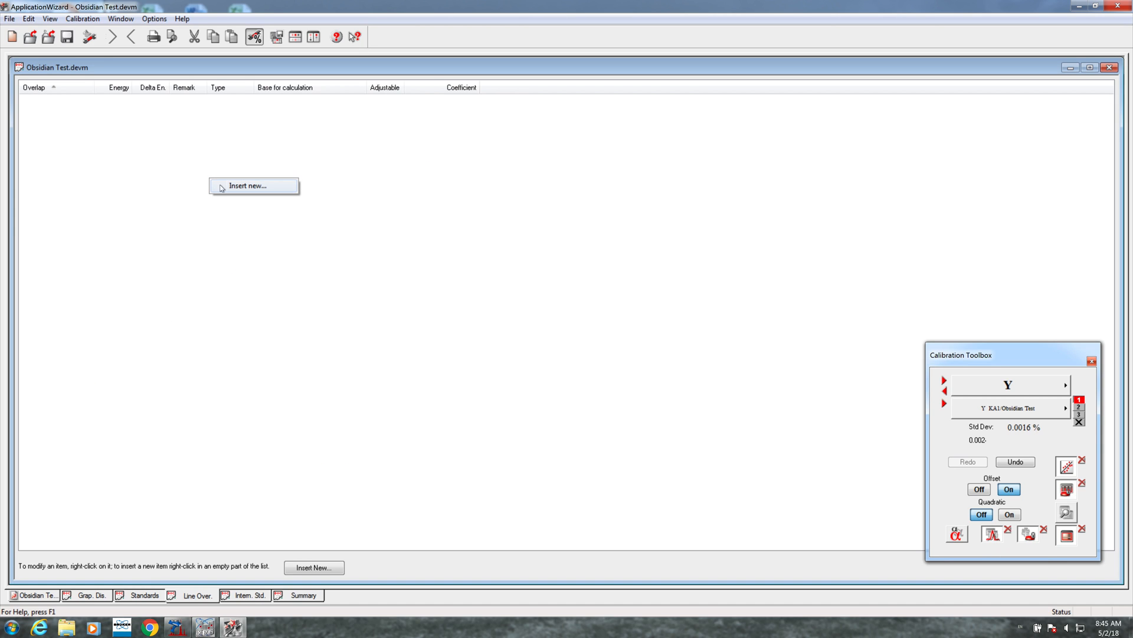
{"action": "left_click", "coordinate": [224, 186]}
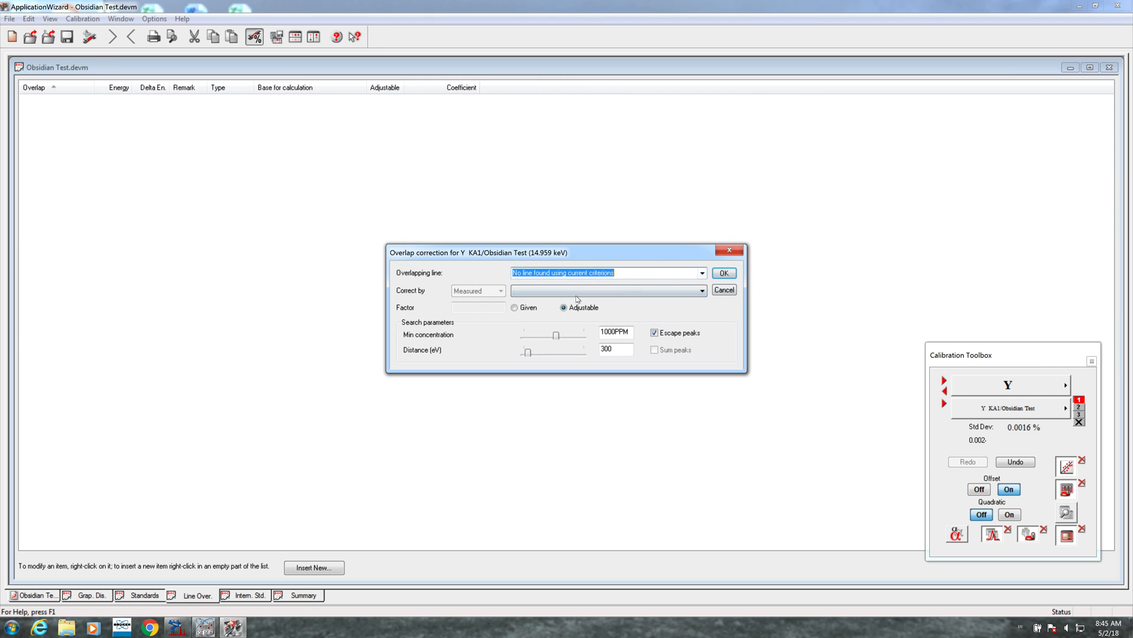
{"action": "left_click", "coordinate": [657, 255]}
{"action": "left_click_drag", "start_coordinate": [557, 337], "coordinate": [530, 340]}
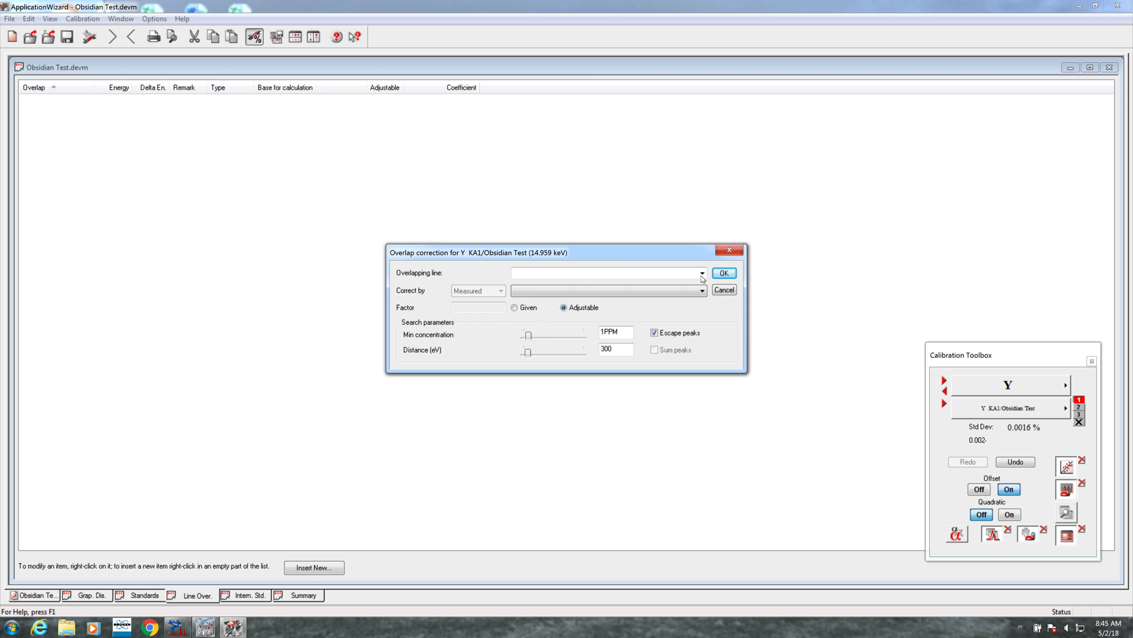
{"action": "left_click", "coordinate": [658, 273]}
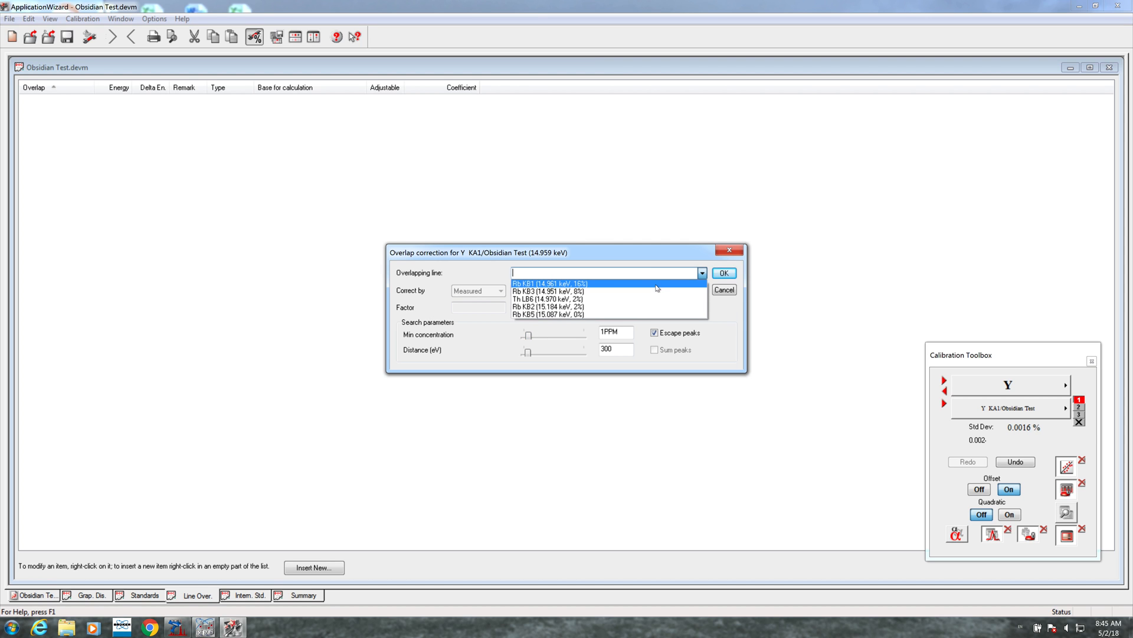
{"action": "left_click", "coordinate": [638, 257]}
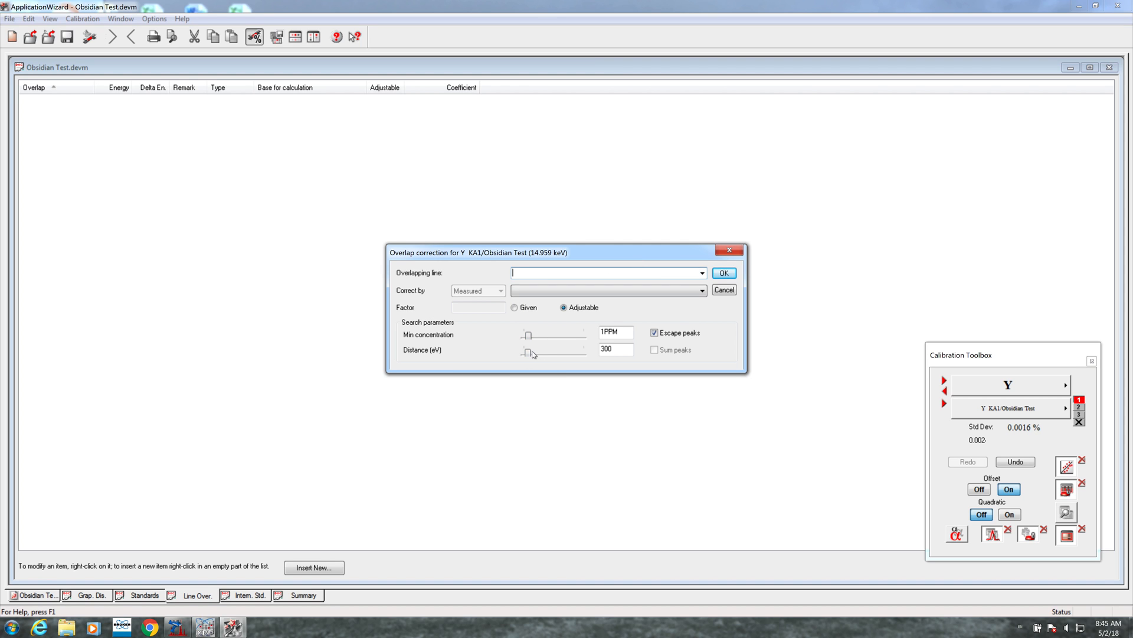
{"action": "left_click_drag", "start_coordinate": [529, 355], "coordinate": [554, 356]}
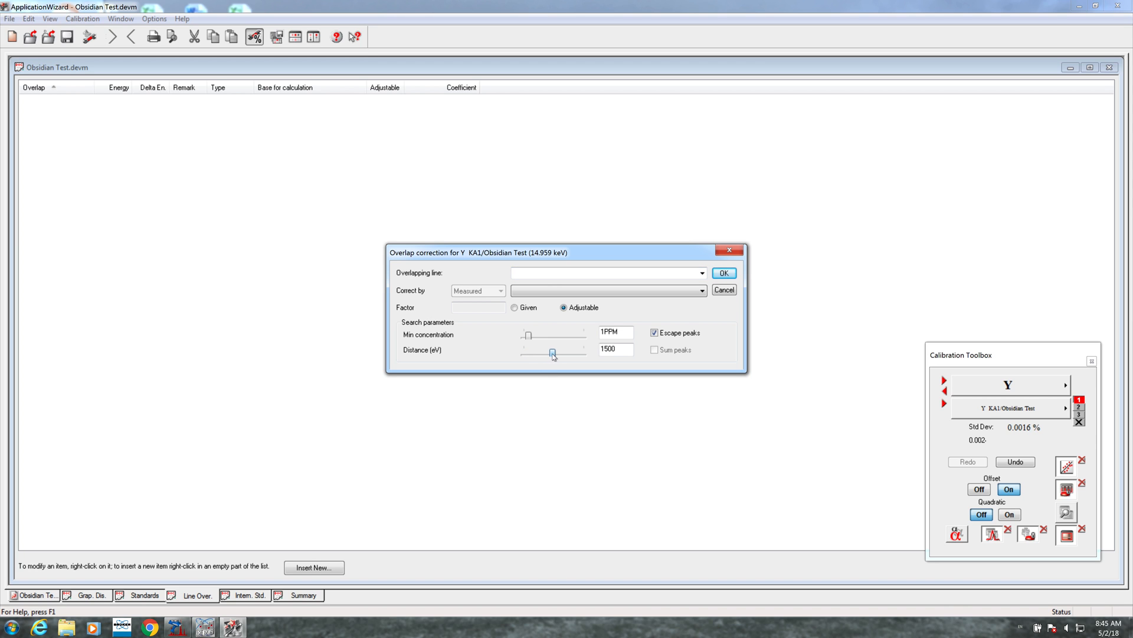
{"action": "left_click", "coordinate": [702, 274]}
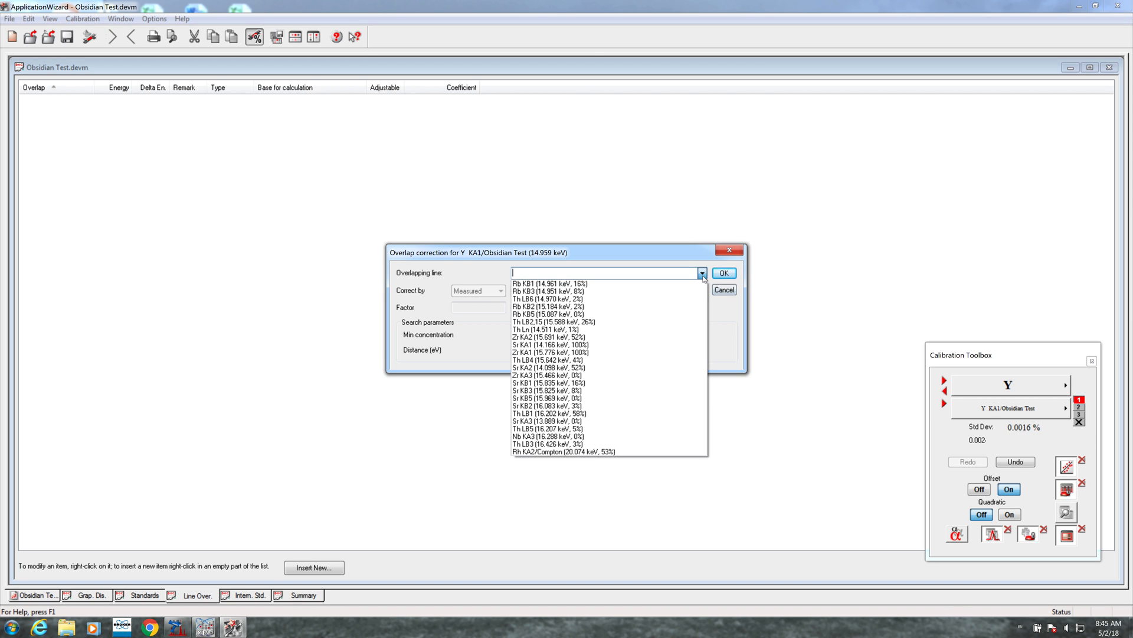
{"action": "type", "text": "rb"}
{"action": "key", "text": "BackSpace"}
{"action": "key", "text": "BackSpace"}
{"action": "type", "text": "nb"}
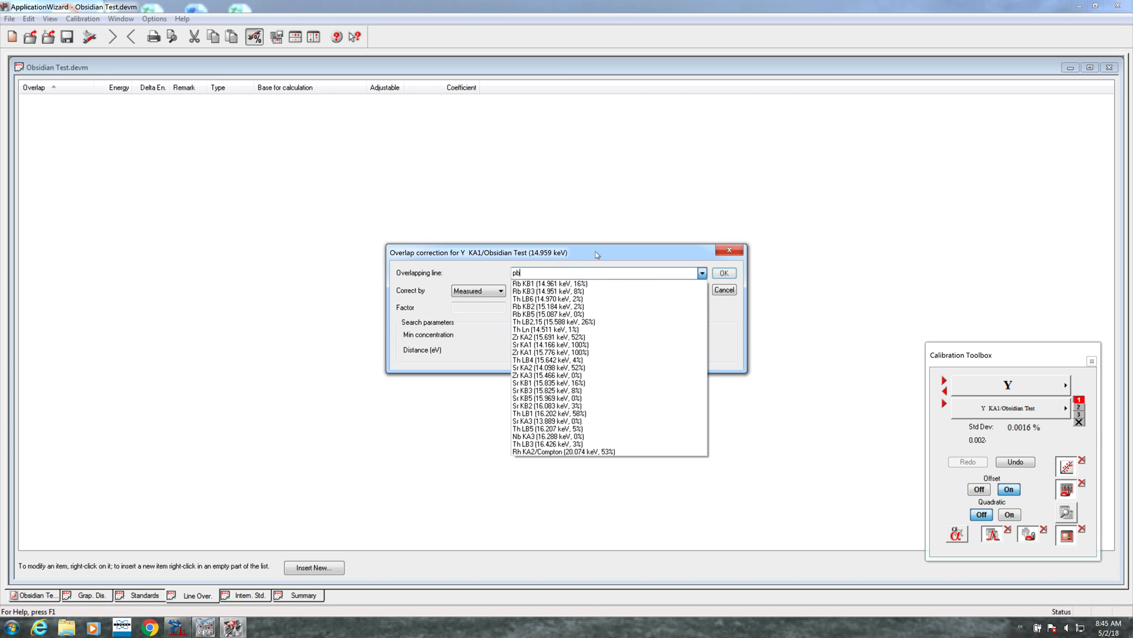
{"action": "key", "text": "BackSpace"}
{"action": "key", "text": "BackSpace"}
Add Rb KB1 as the Y overlap, corrected by measured Rb KA1 with an adjustable factor, and view the Y curve.
{"action": "left_click", "coordinate": [542, 284]}
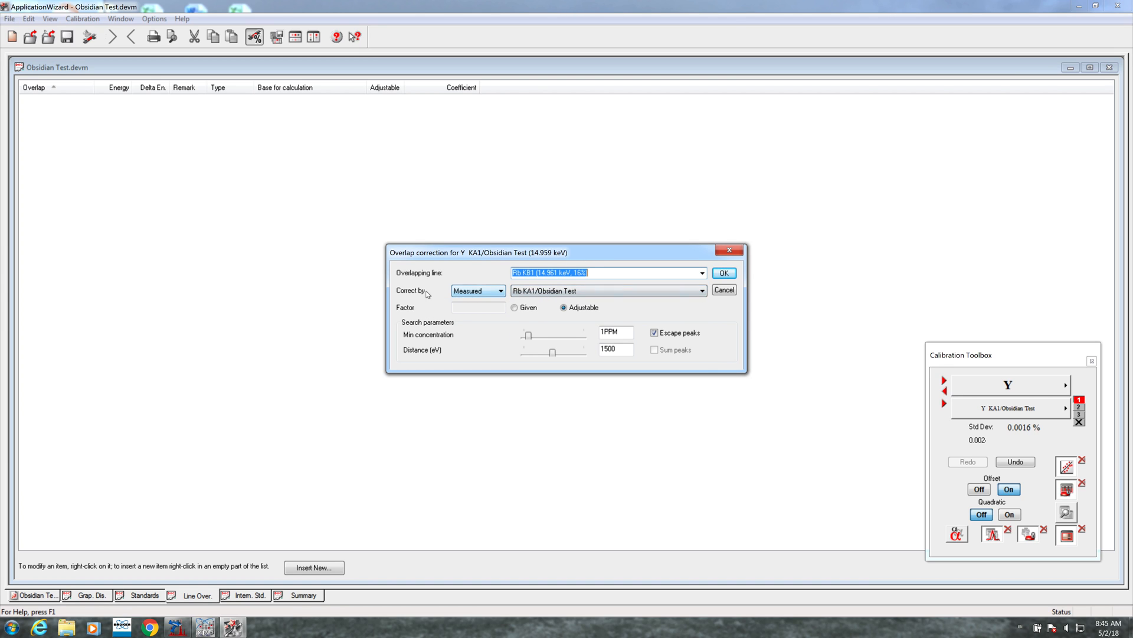
{"action": "left_click", "coordinate": [539, 294]}
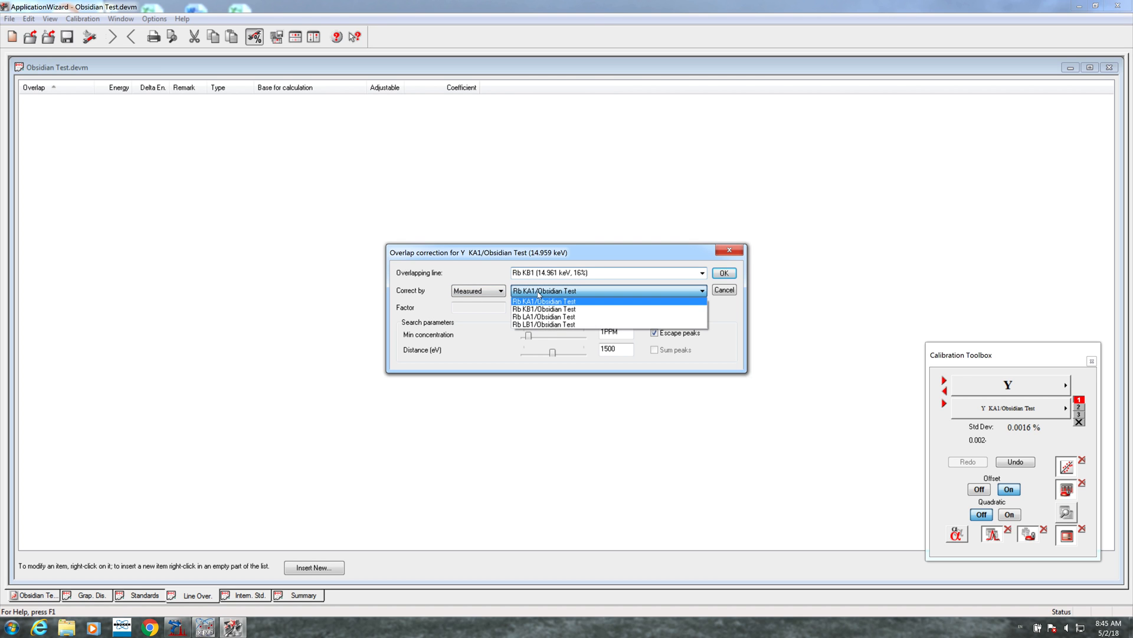
{"action": "left_click", "coordinate": [485, 270]}
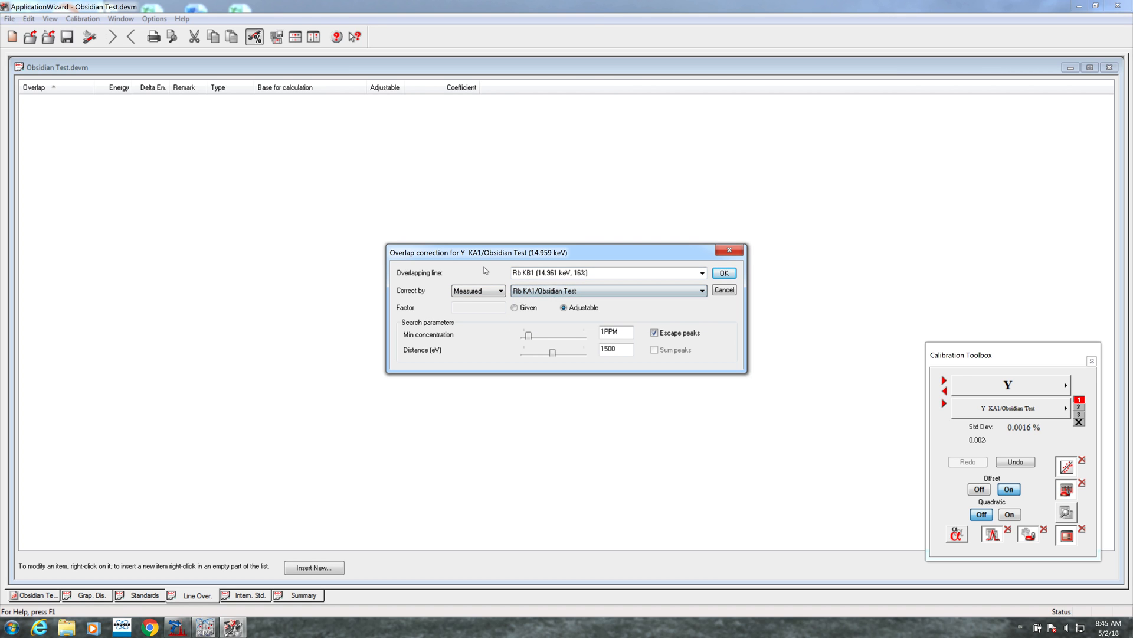
{"action": "left_click", "coordinate": [724, 273]}
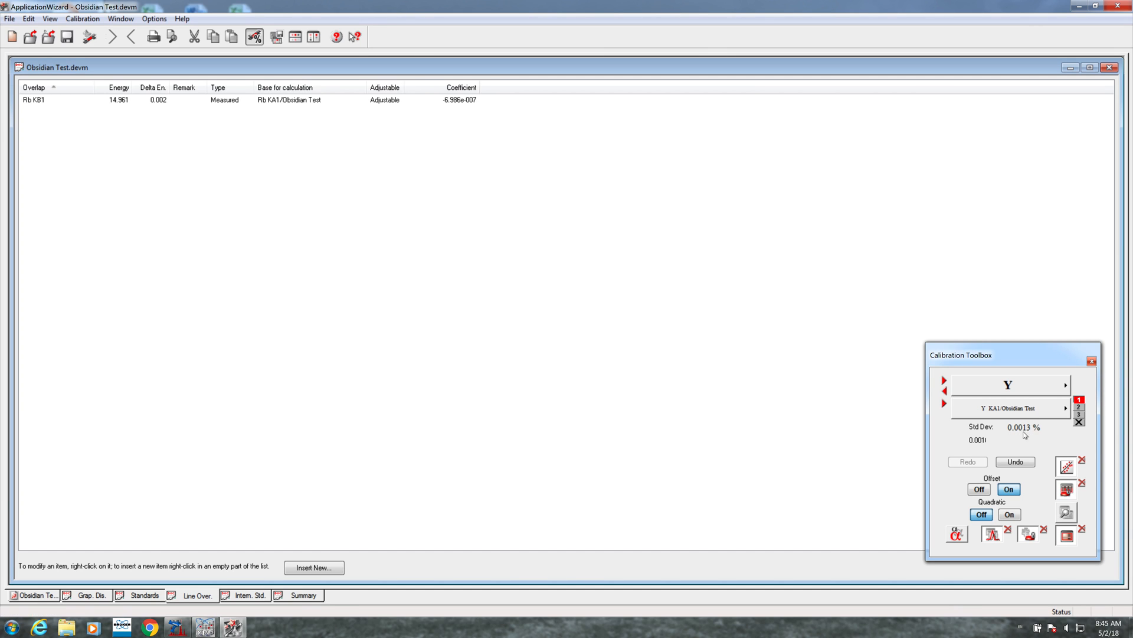
{"action": "left_click", "coordinate": [101, 596]}
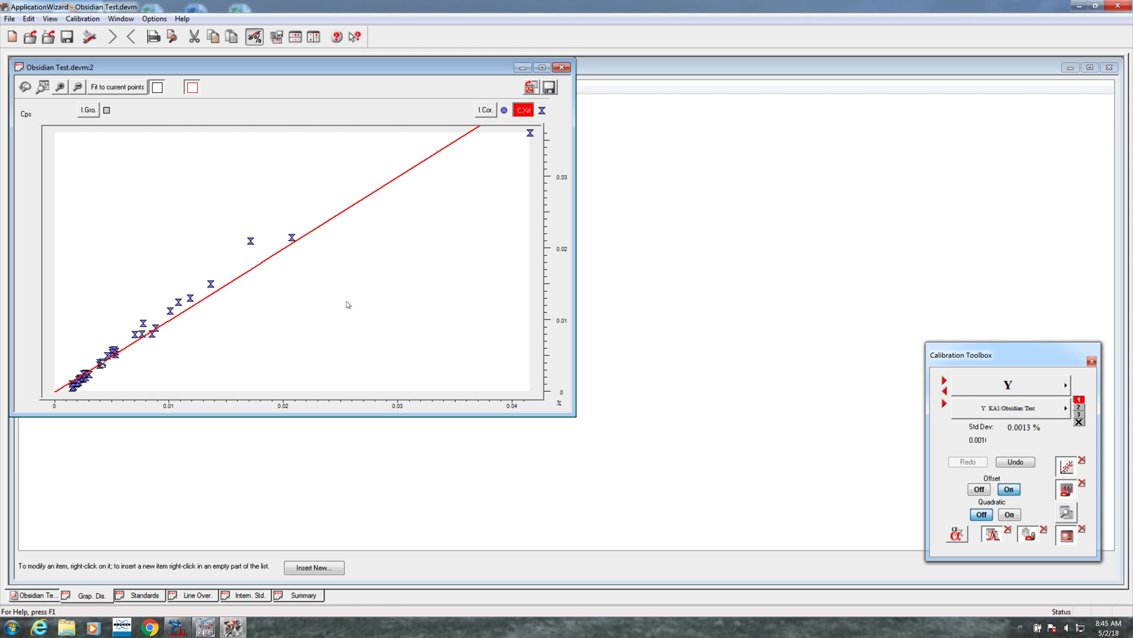
Set the empirical alpha of Zr on Y to Computed and check the Y calibration curve.
{"action": "left_click", "coordinate": [957, 534]}
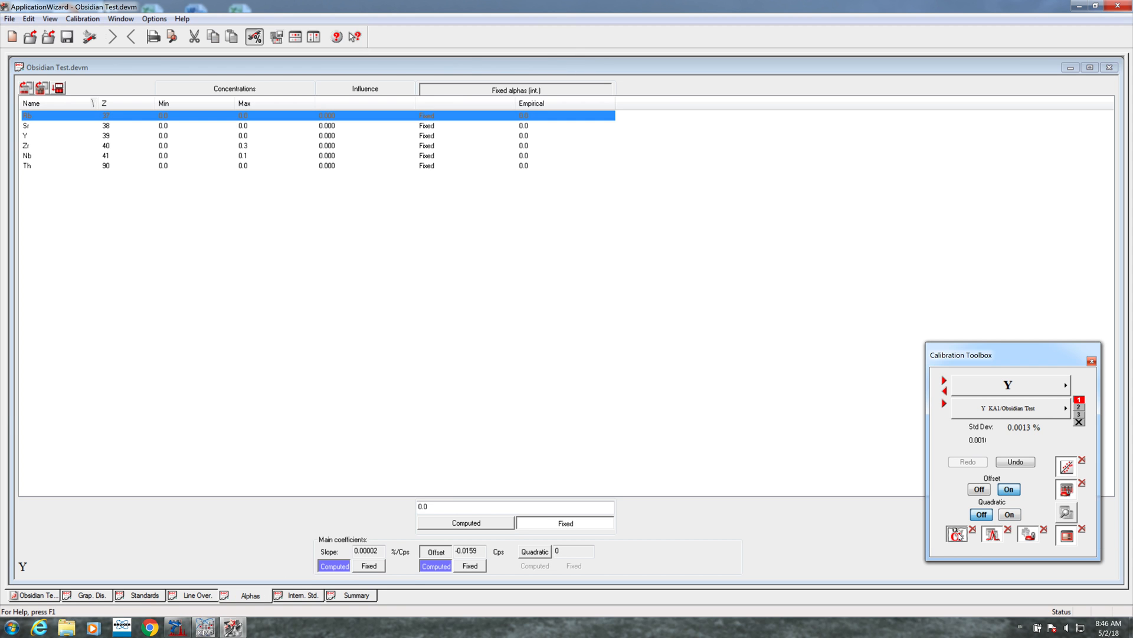
{"action": "left_click", "coordinate": [29, 146]}
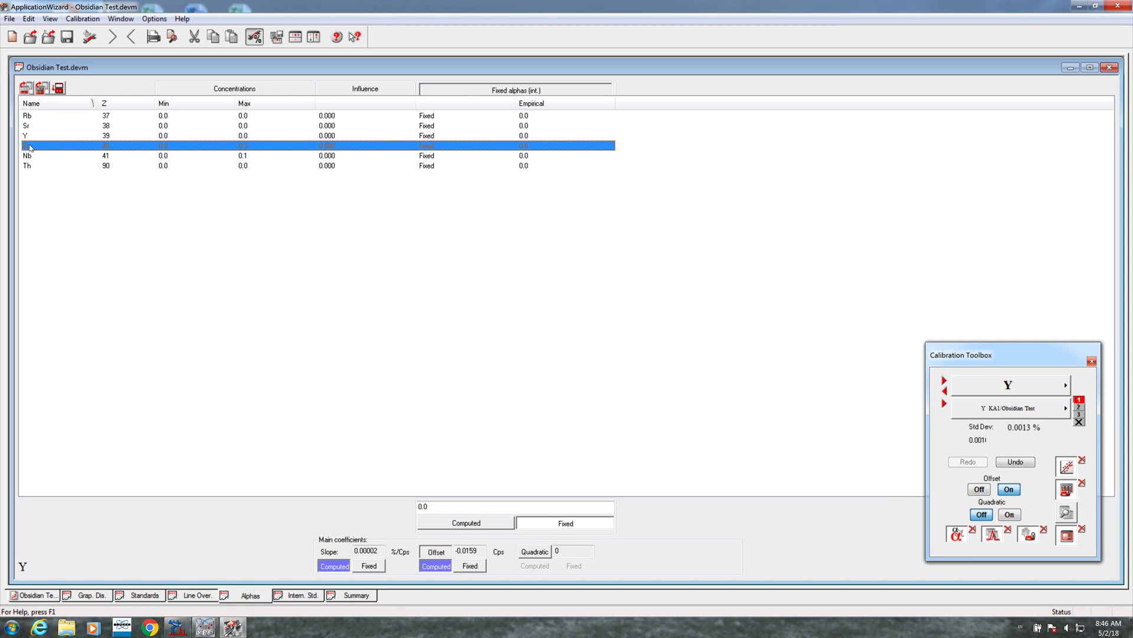
{"action": "left_click", "coordinate": [464, 523]}
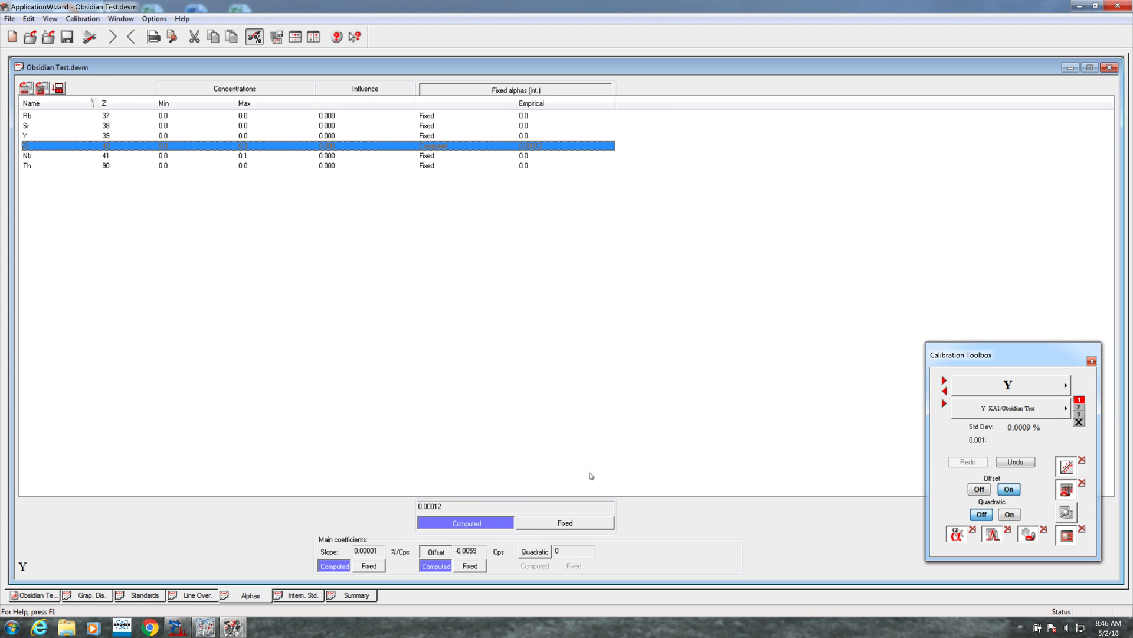
{"action": "left_click", "coordinate": [99, 594]}
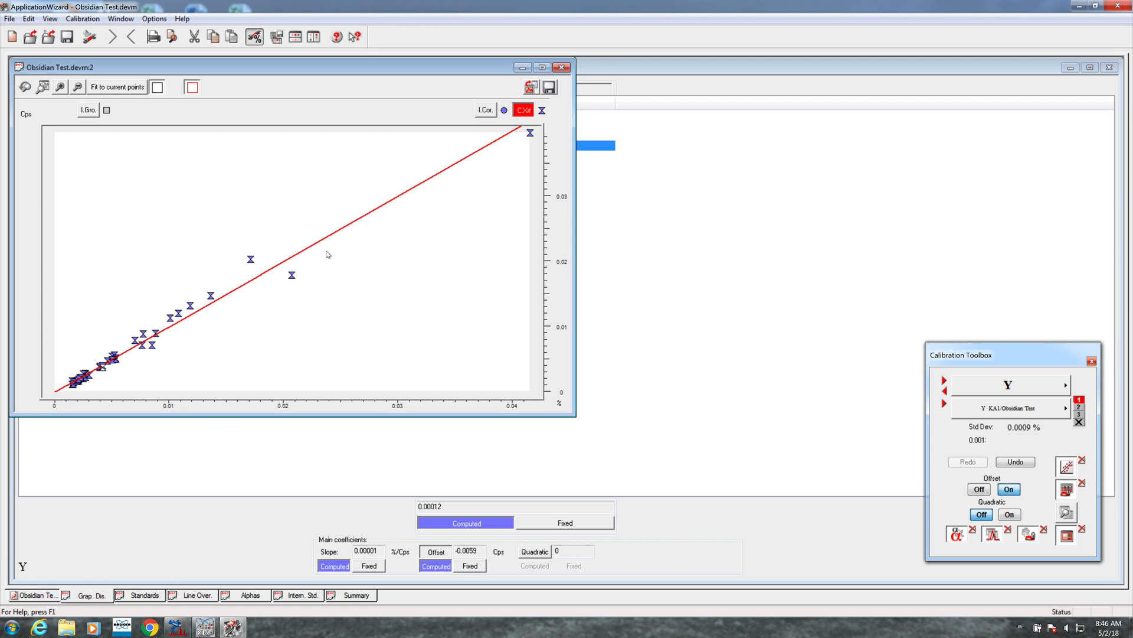
Compare the Y curve with the Zr alpha fixed at 0.0, and return the alpha to Computed.
{"action": "left_click", "coordinate": [246, 596]}
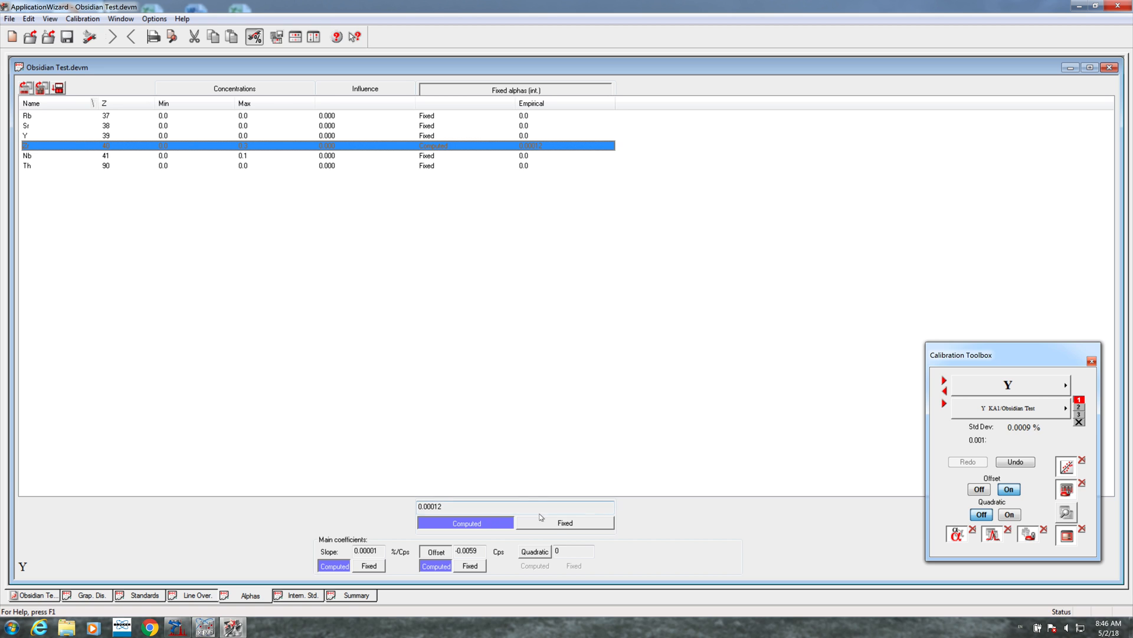
{"action": "left_click", "coordinate": [541, 520]}
{"action": "double_click", "coordinate": [480, 508]}
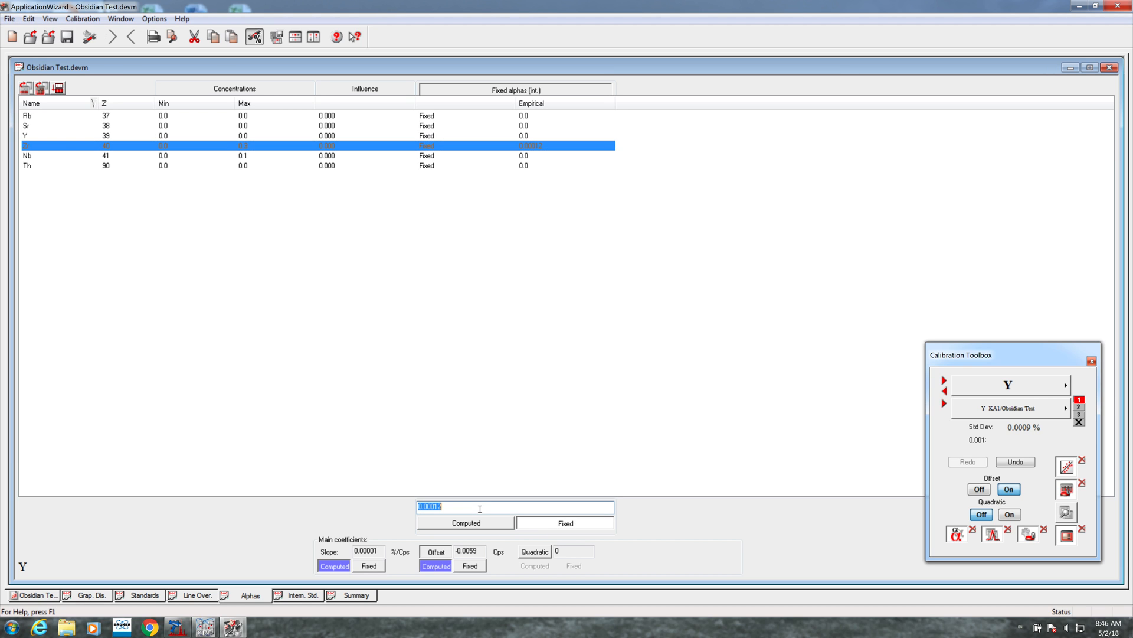
{"action": "type", "text": "0.0"}
{"action": "key", "text": "Return"}
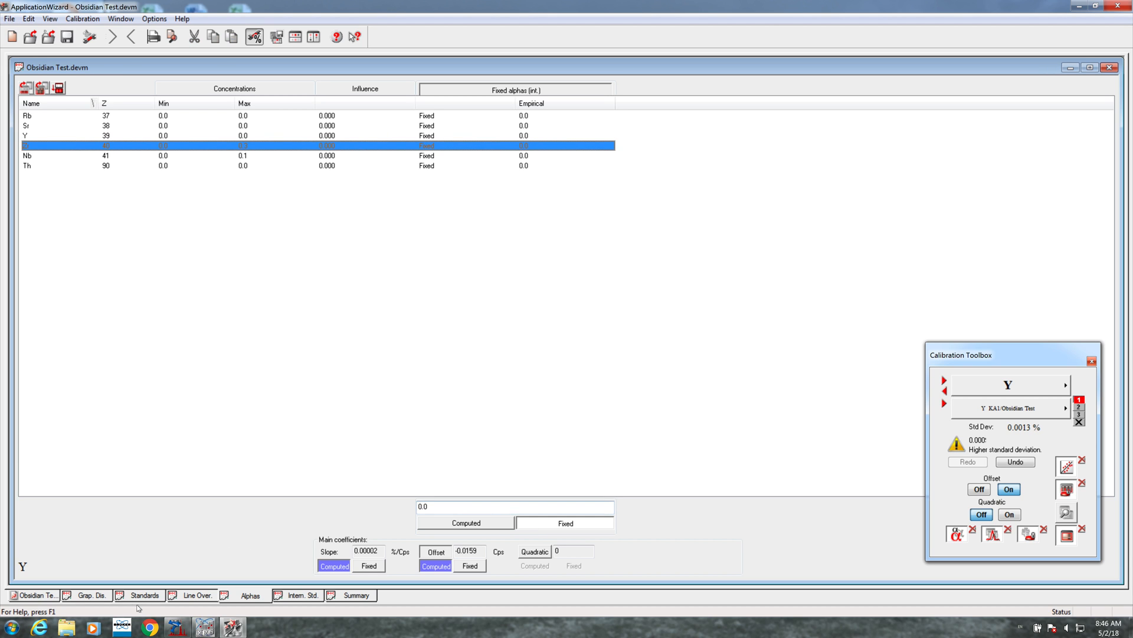
{"action": "left_click", "coordinate": [105, 595]}
{"action": "left_click", "coordinate": [238, 595]}
{"action": "left_click", "coordinate": [455, 524]}
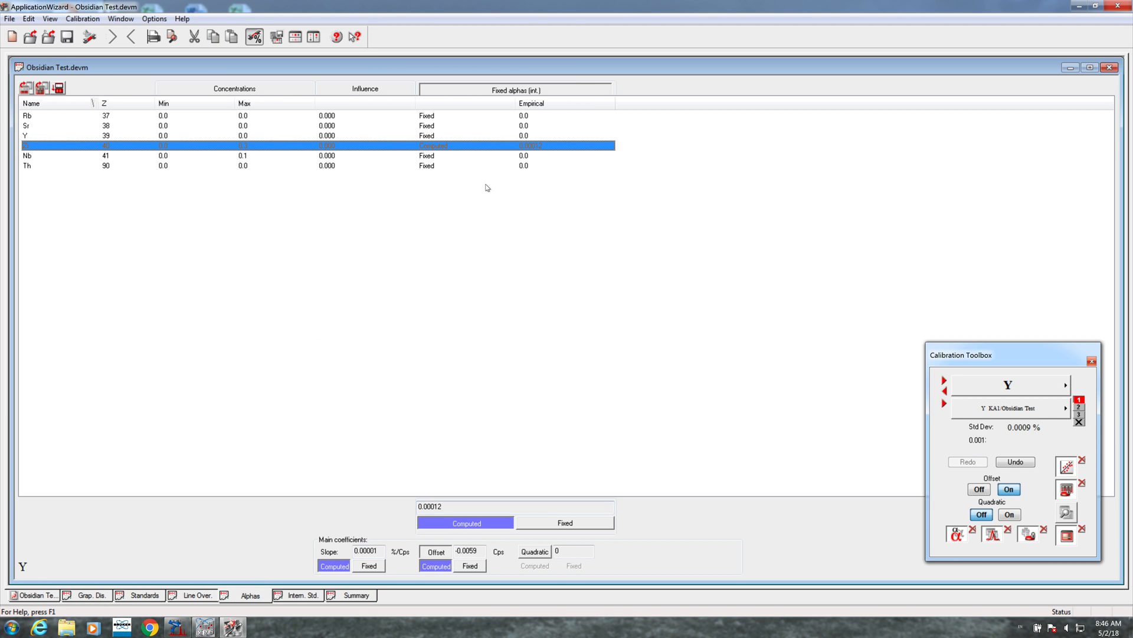
Identify the outlying points on the Y curve, disable standards OBS_006 and OBS_024, and review the standards table.
{"action": "left_click", "coordinate": [94, 595]}
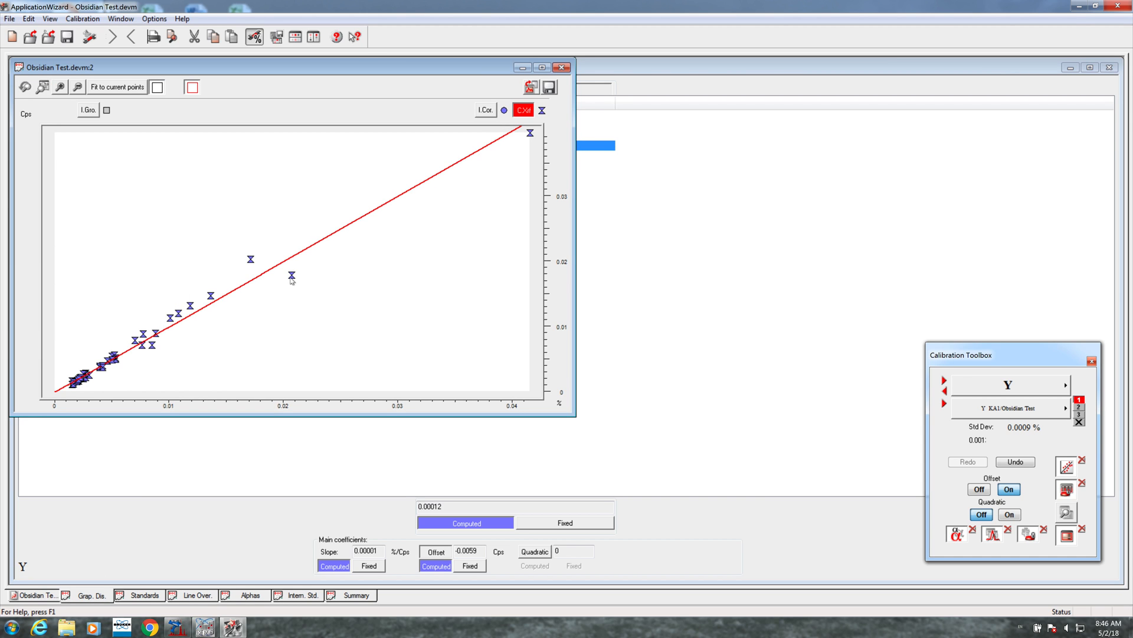
{"action": "mouse_move", "coordinate": [292, 278]}
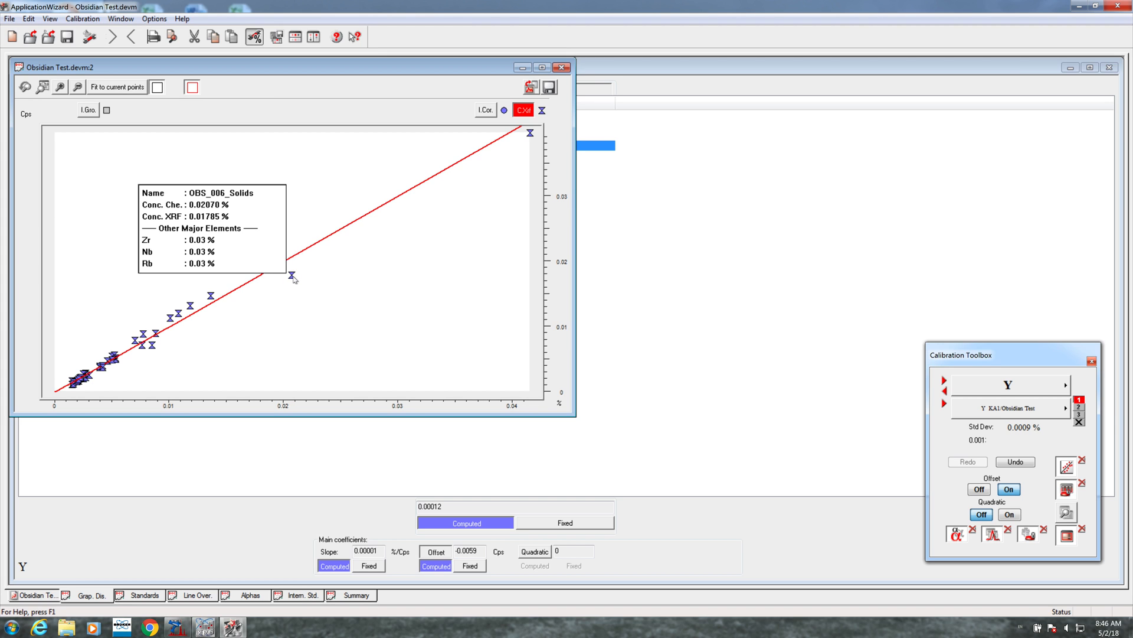
{"action": "mouse_move", "coordinate": [252, 258]}
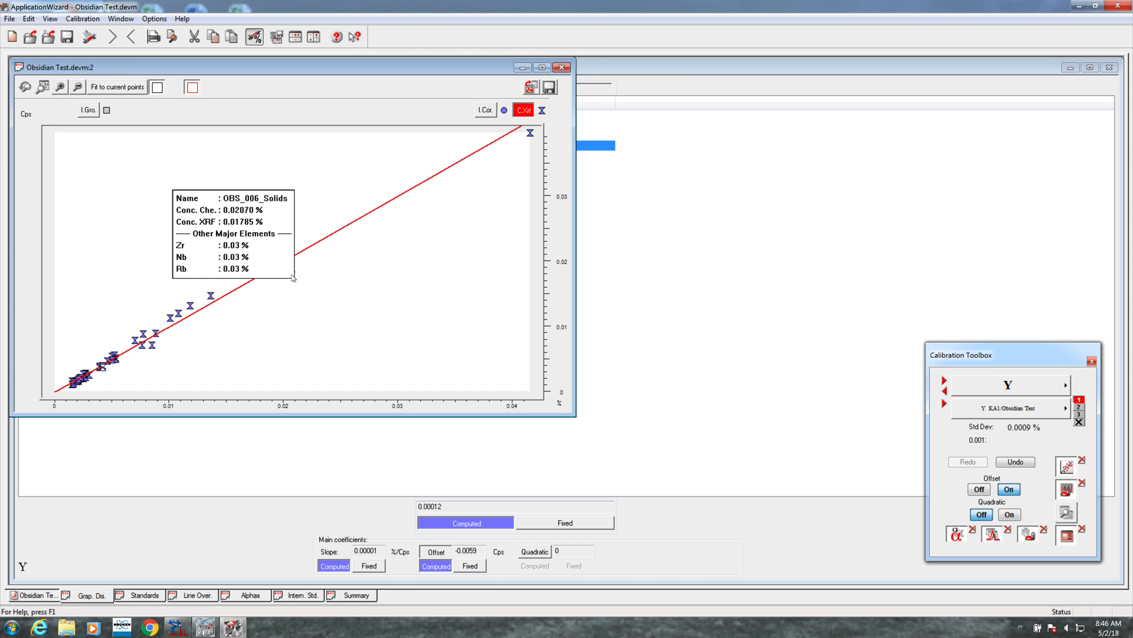
{"action": "left_click", "coordinate": [294, 278]}
{"action": "left_click", "coordinate": [251, 276]}
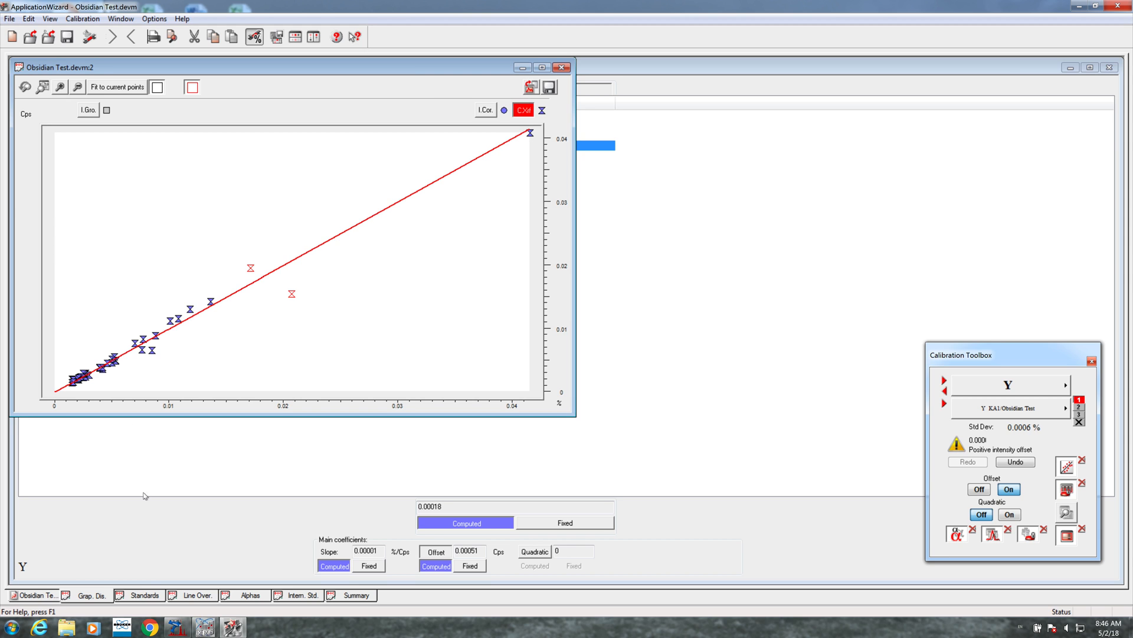
{"action": "left_click", "coordinate": [145, 595]}
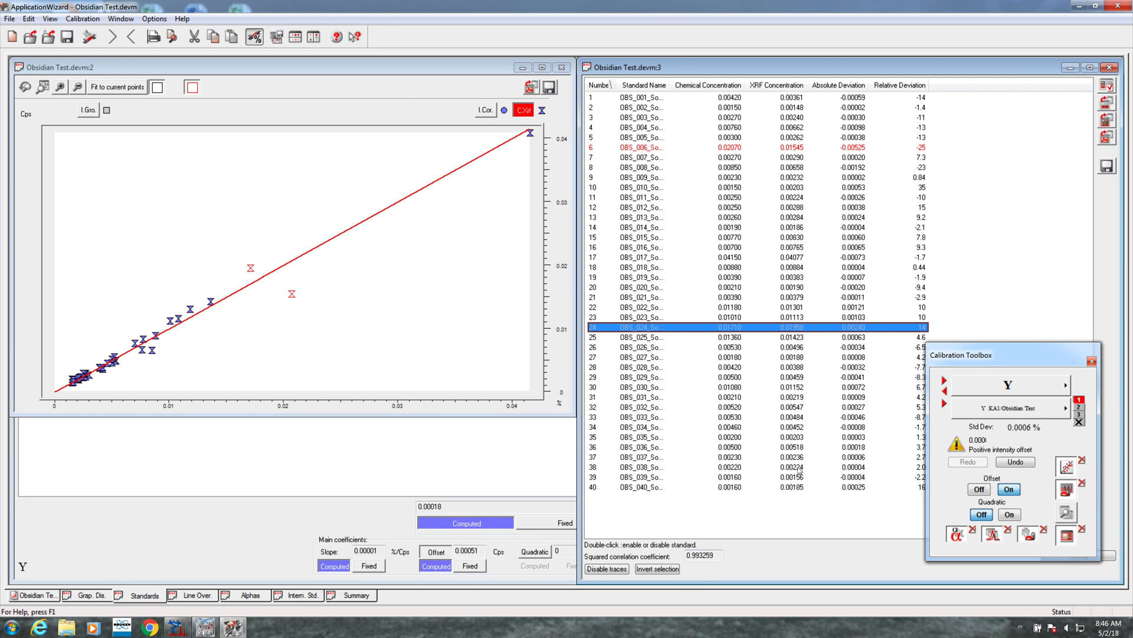
Turn on the offset for the Zr calibration, and try the quadratic fit before switching it back off.
{"action": "left_click", "coordinate": [946, 381]}
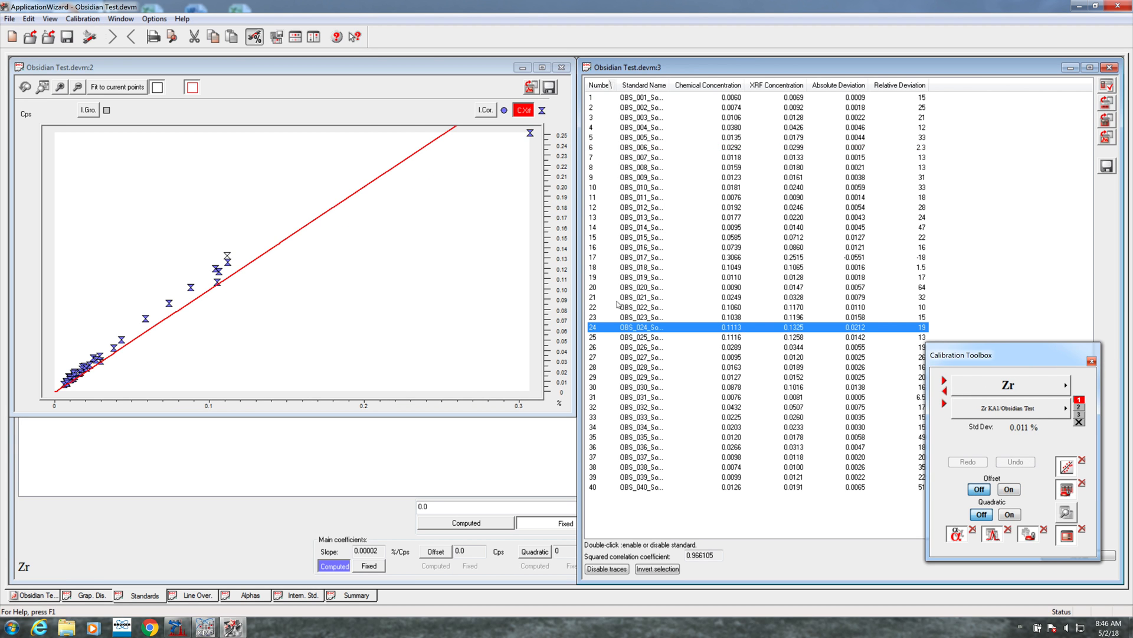
{"action": "left_click", "coordinate": [1009, 490]}
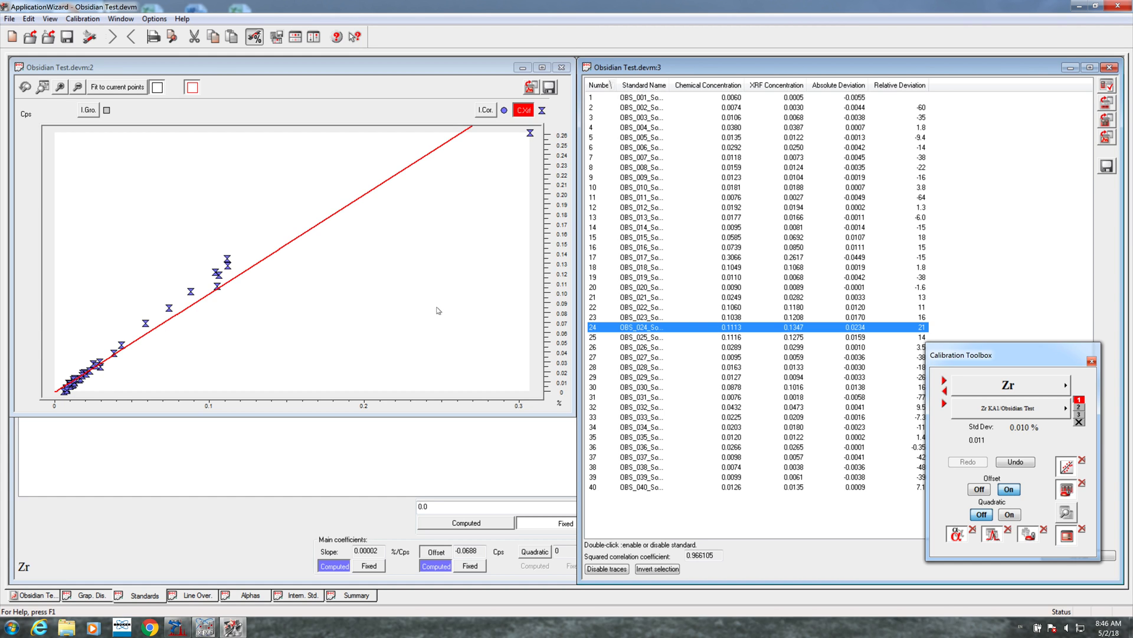
{"action": "left_click", "coordinate": [1010, 515]}
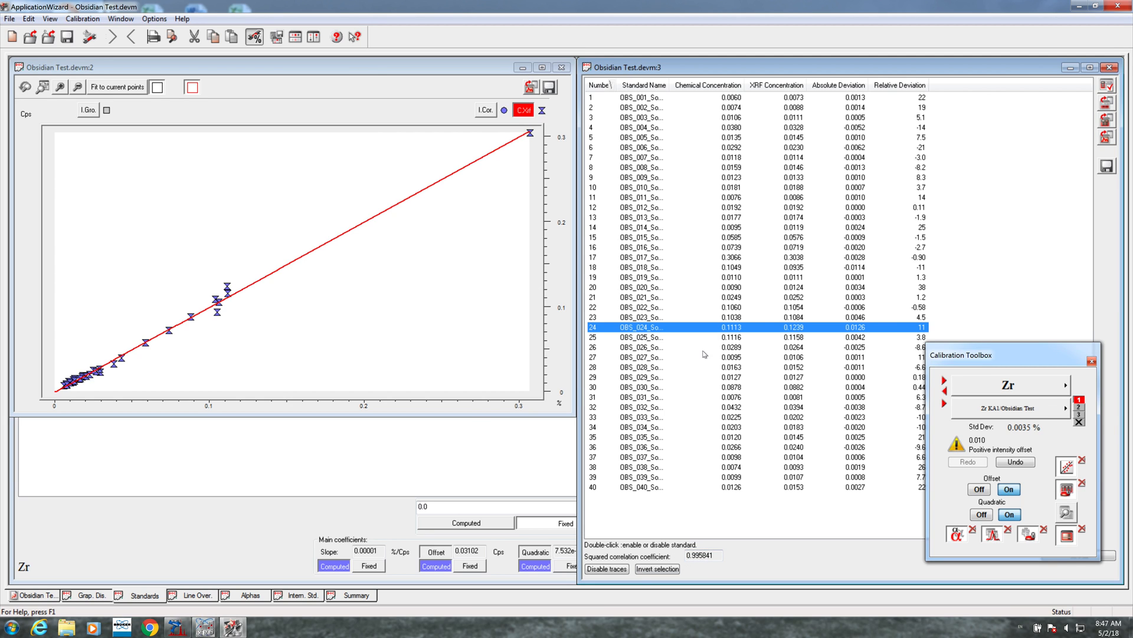
{"action": "mouse_move", "coordinate": [530, 133]}
{"action": "left_click", "coordinate": [982, 513]}
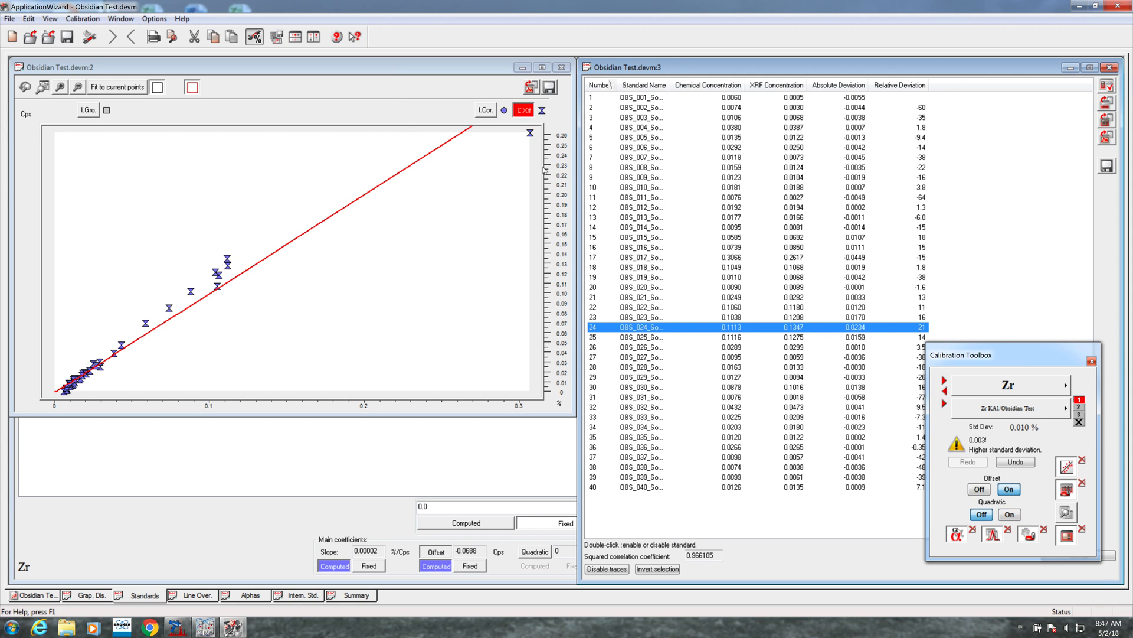
Try the linear Zr calibration with the highest standard, OBS_017, disabled, and enable that standard again.
{"action": "double_click", "coordinate": [530, 137]}
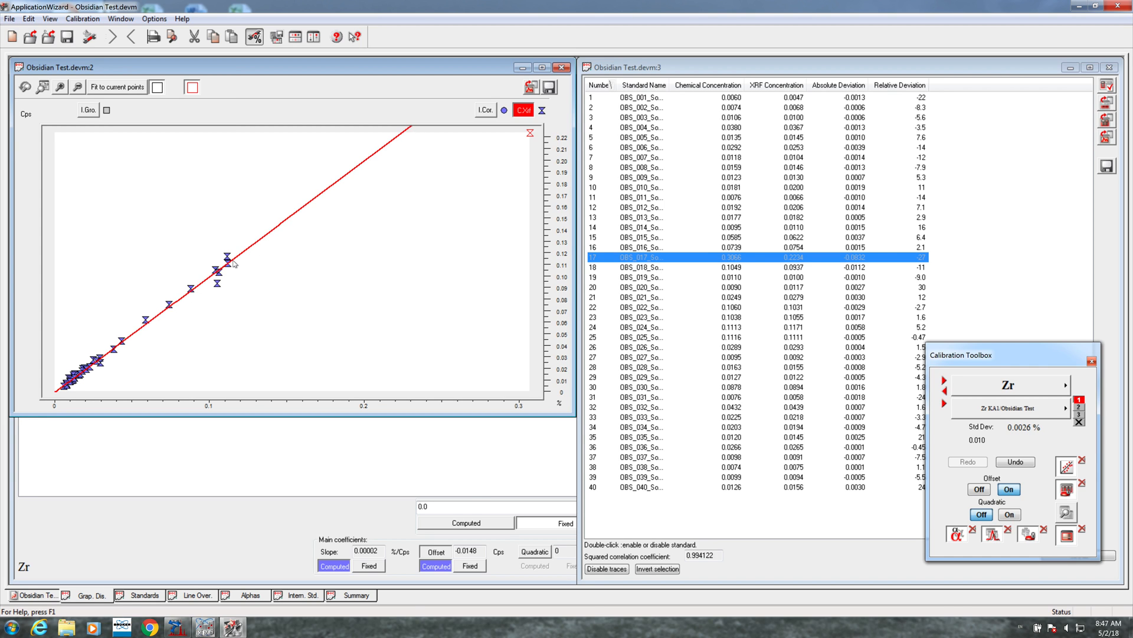
{"action": "mouse_move", "coordinate": [534, 133]}
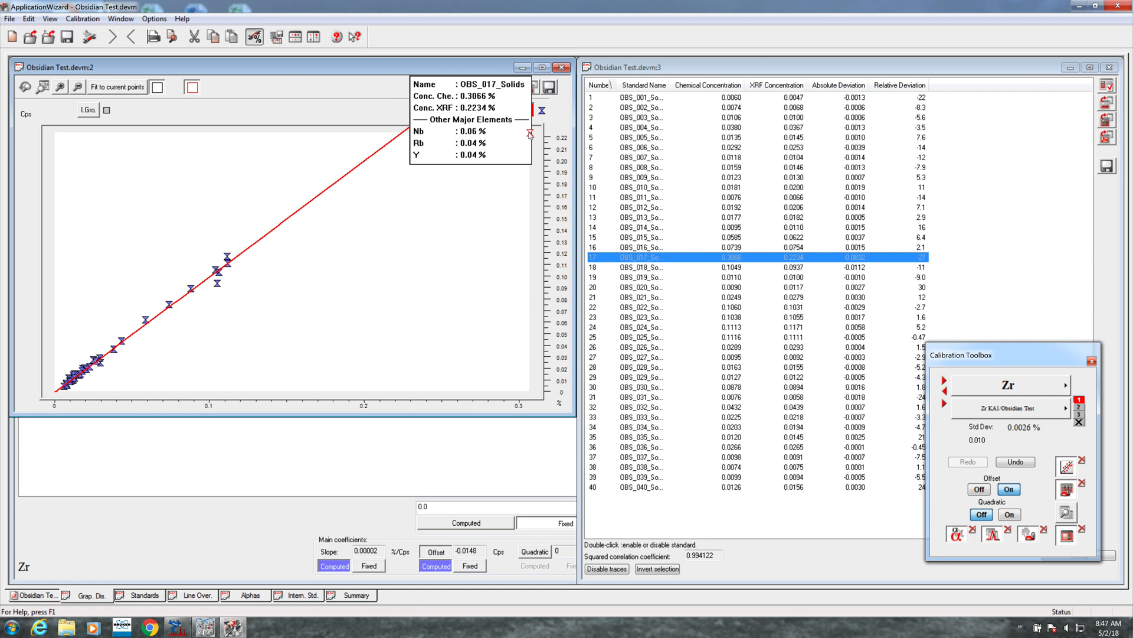
{"action": "left_click", "coordinate": [530, 134]}
Compare the quadratic fit with the linear fit for Zr with OBS_017 included, and leave quadratic off.
{"action": "left_click", "coordinate": [1009, 514]}
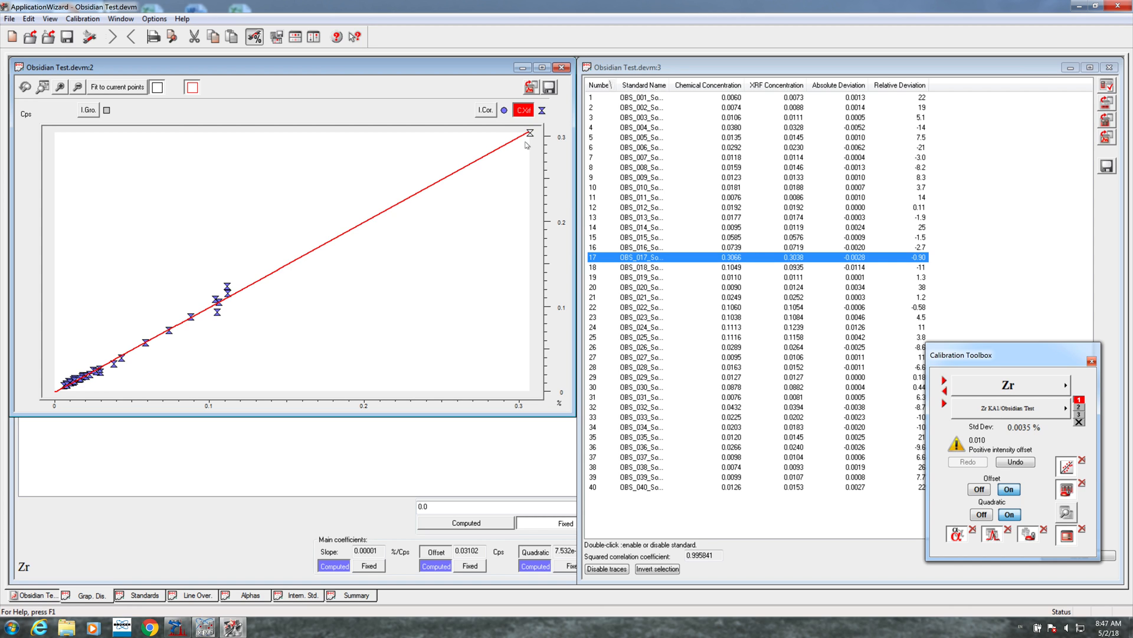
{"action": "mouse_move", "coordinate": [533, 138]}
{"action": "left_click", "coordinate": [980, 515]}
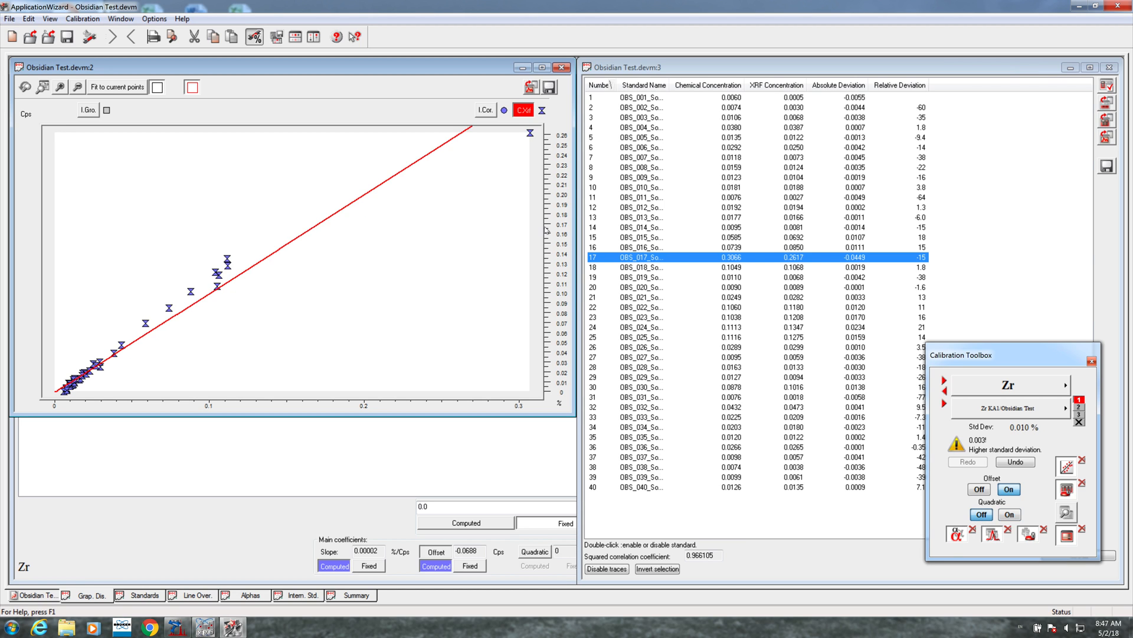
Disable standard OBS_017 for Zr, then turn on the offset for Nb and disable OBS_017 there too.
{"action": "left_click", "coordinate": [530, 134]}
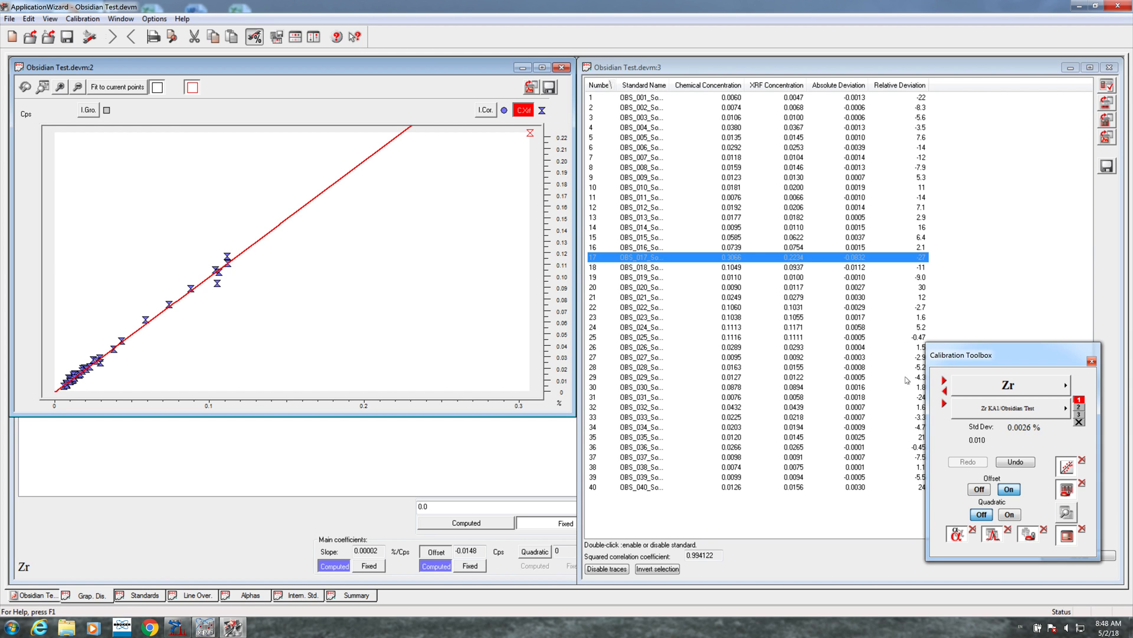
{"action": "left_click", "coordinate": [944, 381]}
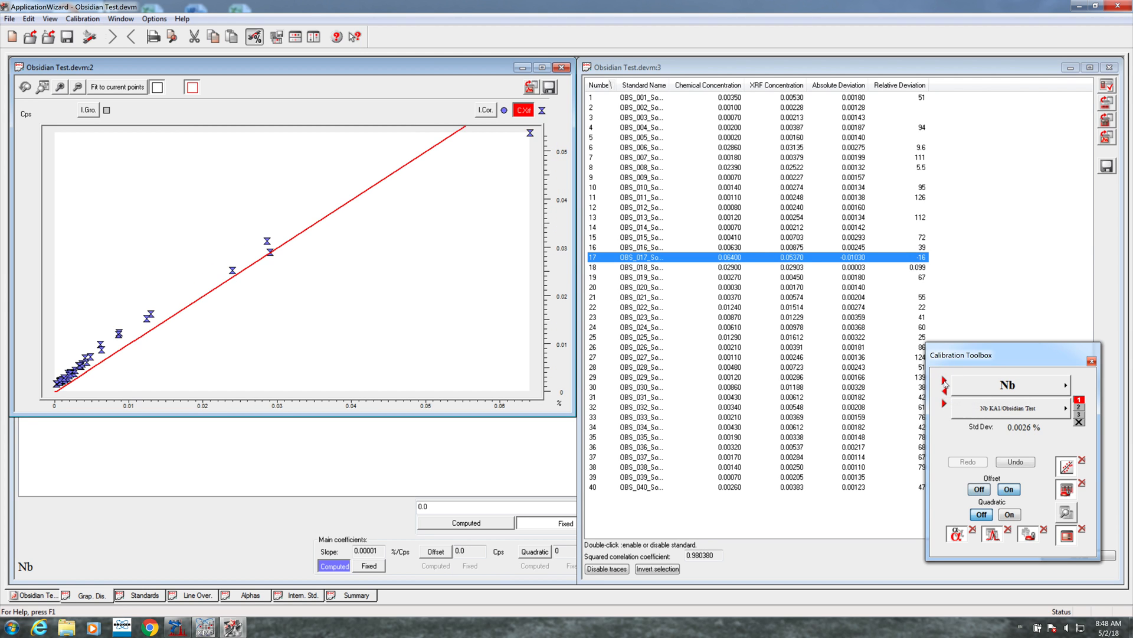
{"action": "left_click", "coordinate": [1008, 489]}
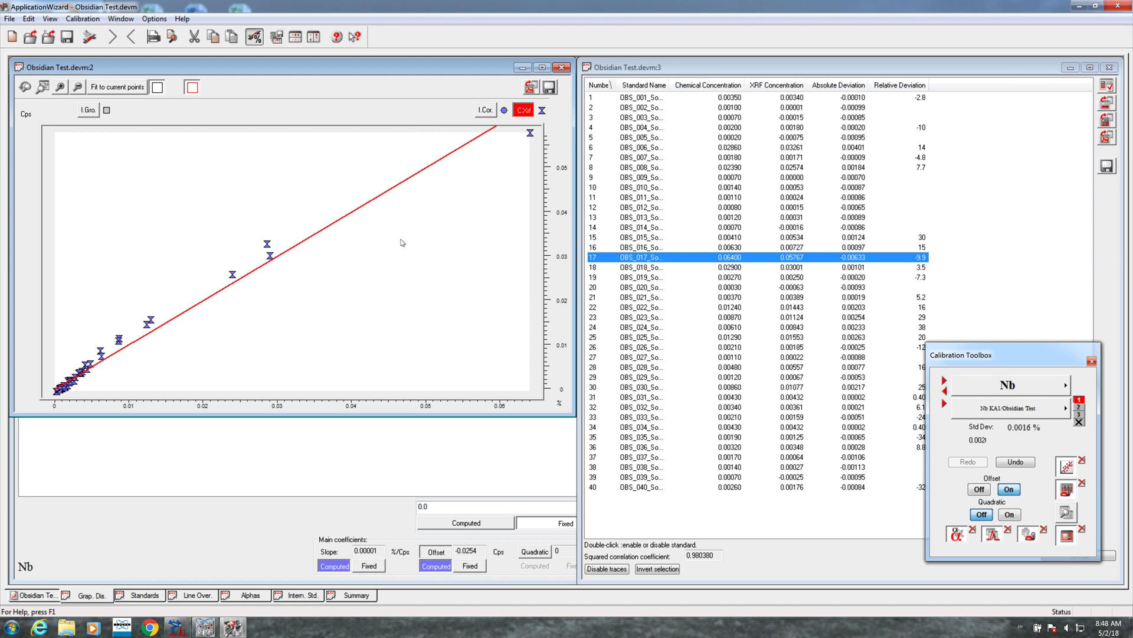
{"action": "double_click", "coordinate": [533, 139]}
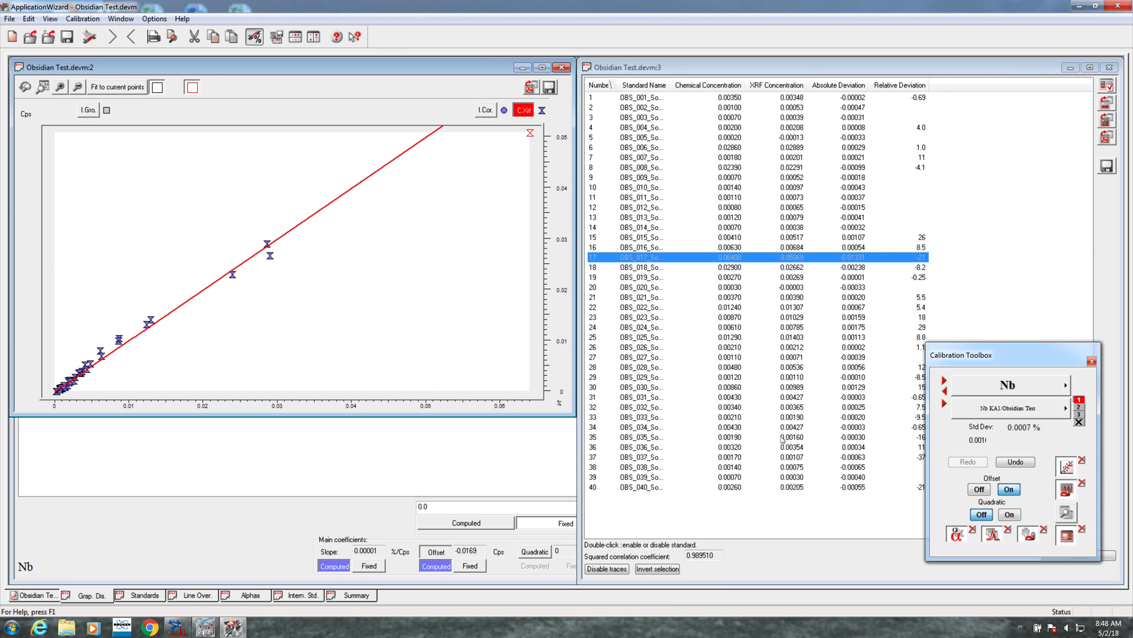
Turn on the offset for the Th calibration and identify the highest-concentration standard on its curve.
{"action": "left_click", "coordinate": [945, 391]}
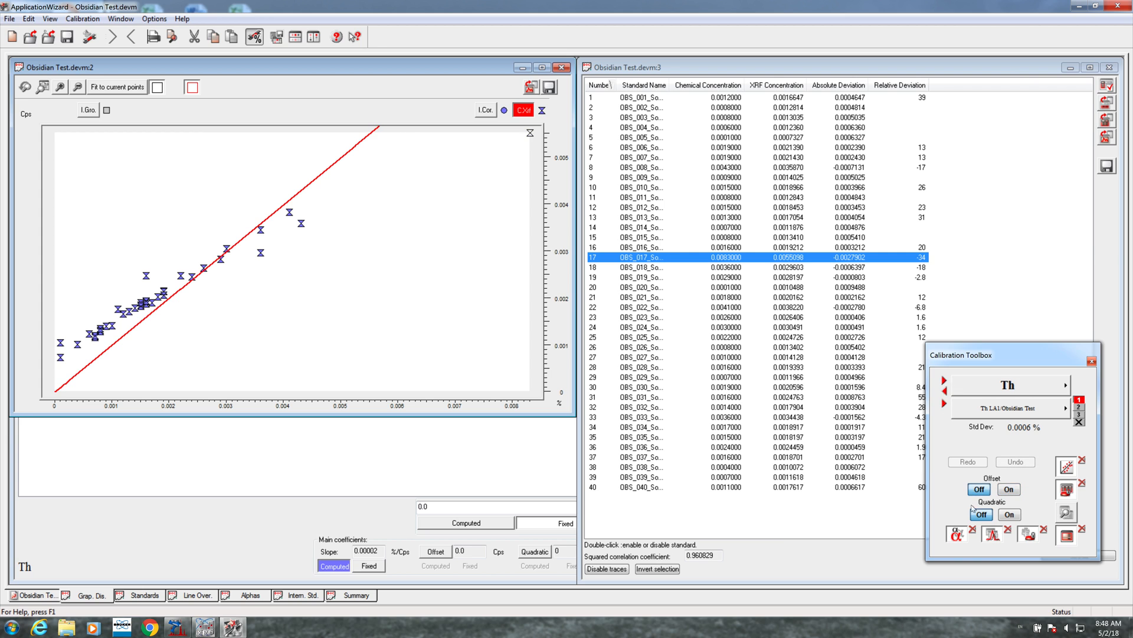
{"action": "left_click", "coordinate": [1007, 491]}
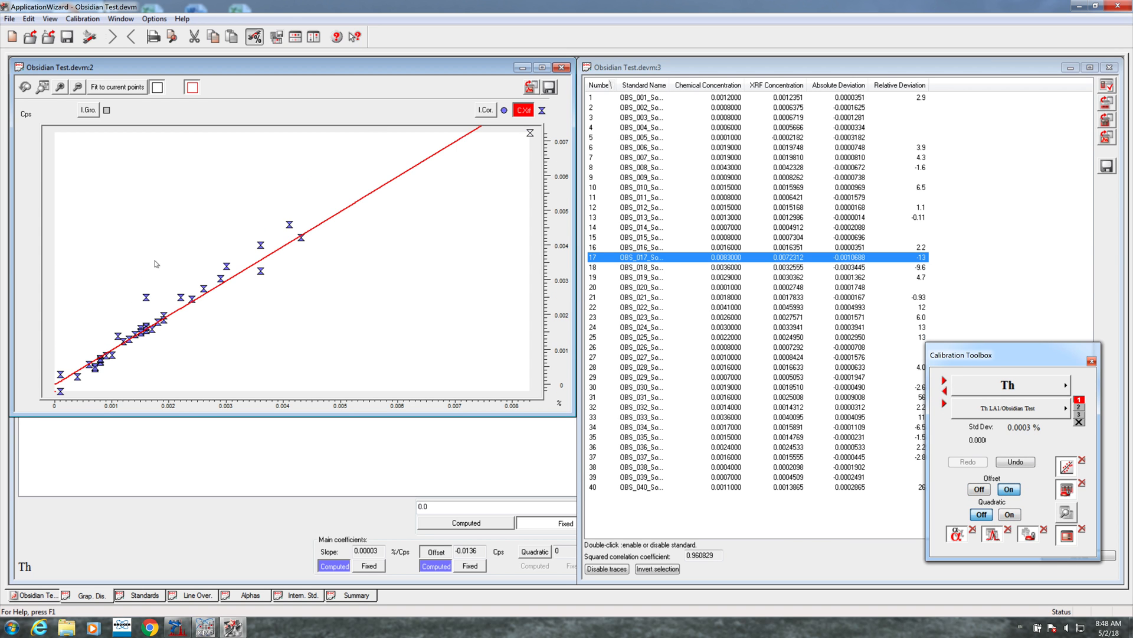
{"action": "mouse_move", "coordinate": [531, 138]}
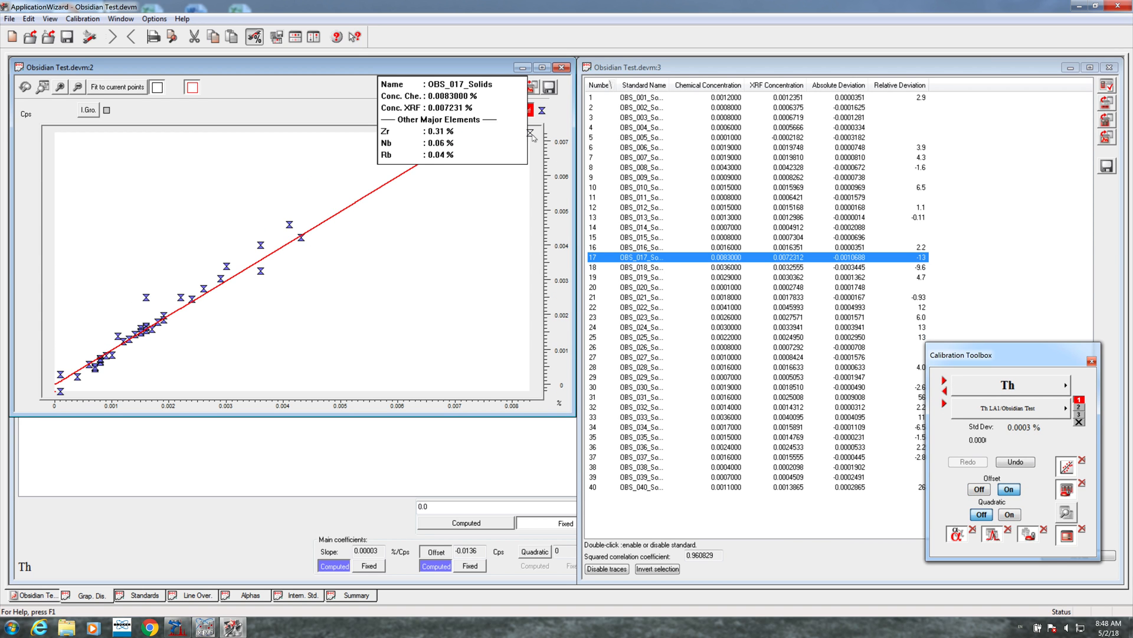
Add an adjustable line overlap correction for Rb KA1 to Th LA1 and check the Th curve.
{"action": "left_click", "coordinate": [199, 596]}
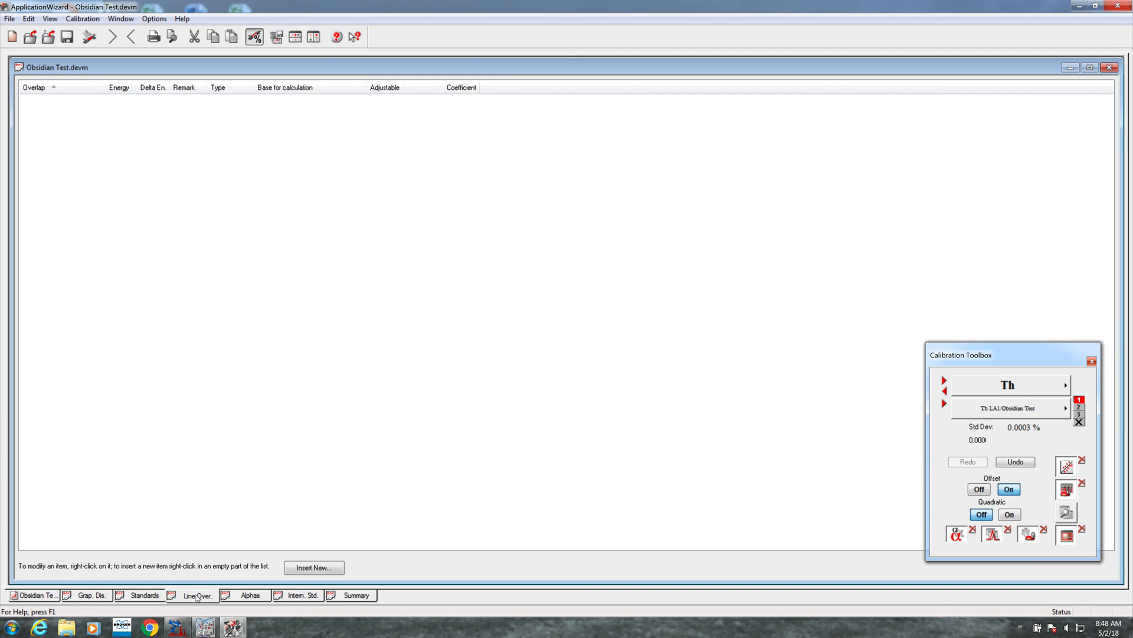
{"action": "right_click", "coordinate": [157, 129]}
{"action": "left_click", "coordinate": [183, 135]}
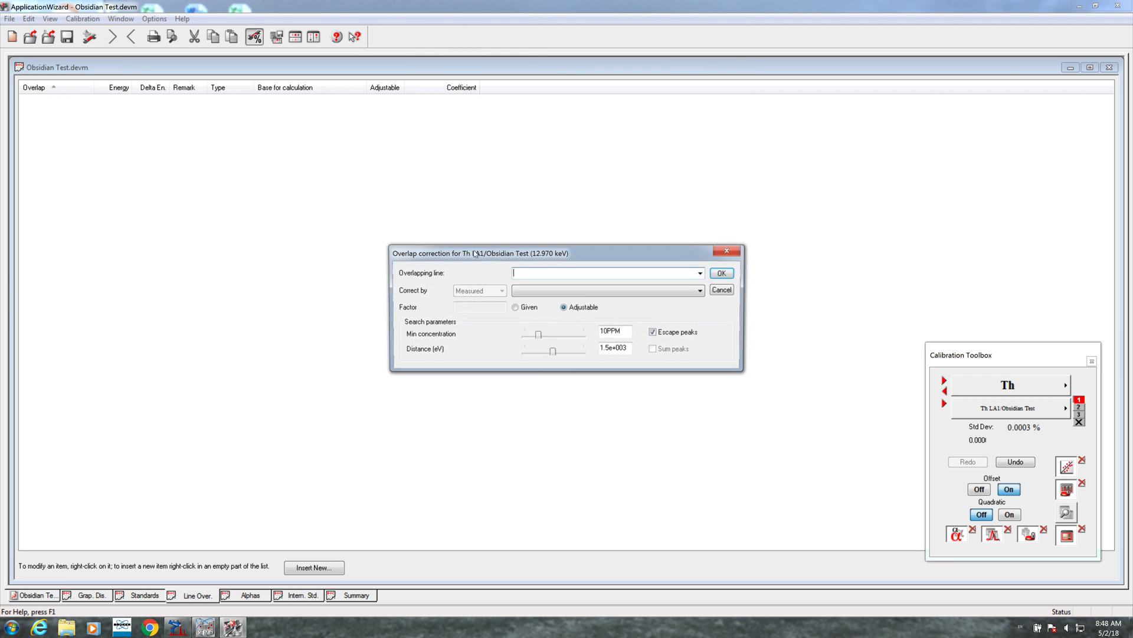
{"action": "left_click", "coordinate": [702, 273]}
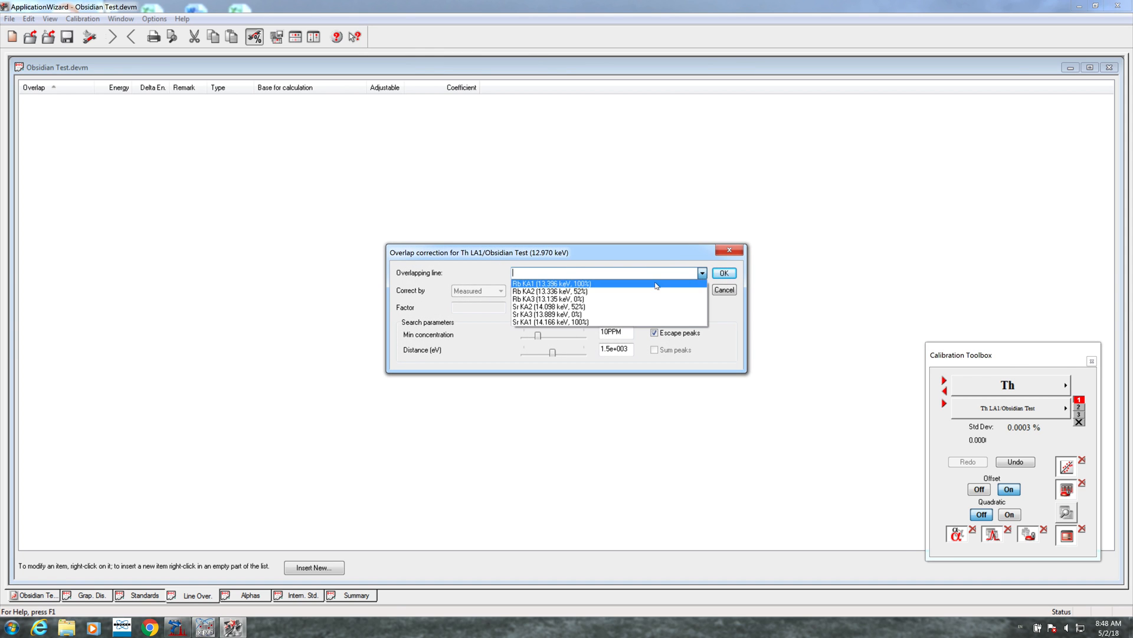
{"action": "left_click", "coordinate": [673, 281]}
{"action": "left_click", "coordinate": [724, 273]}
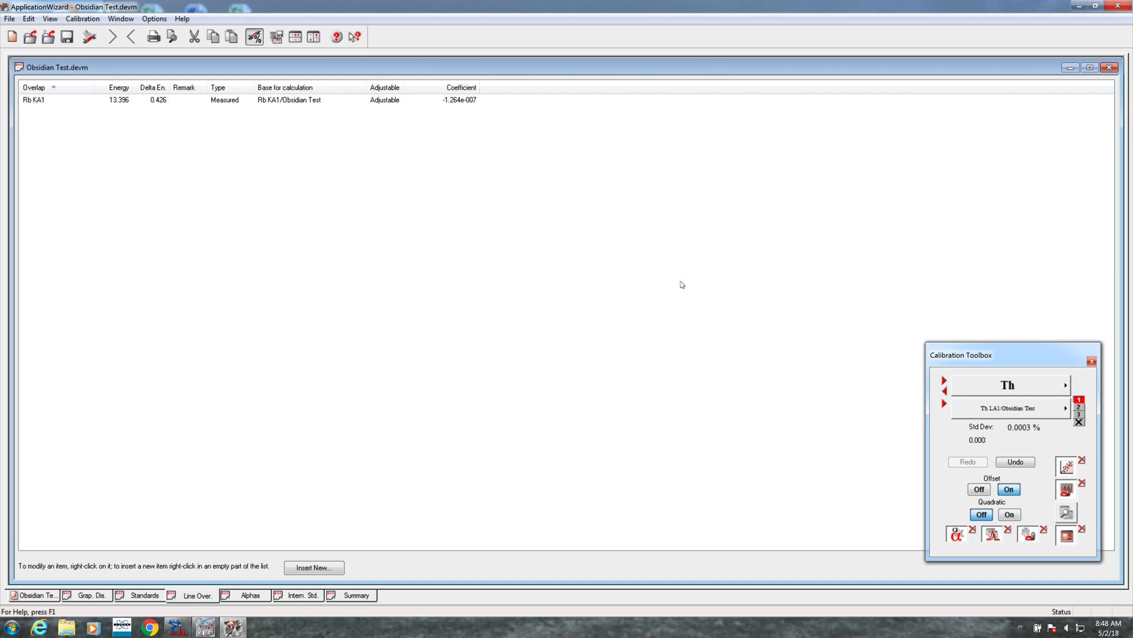
{"action": "left_click", "coordinate": [97, 594]}
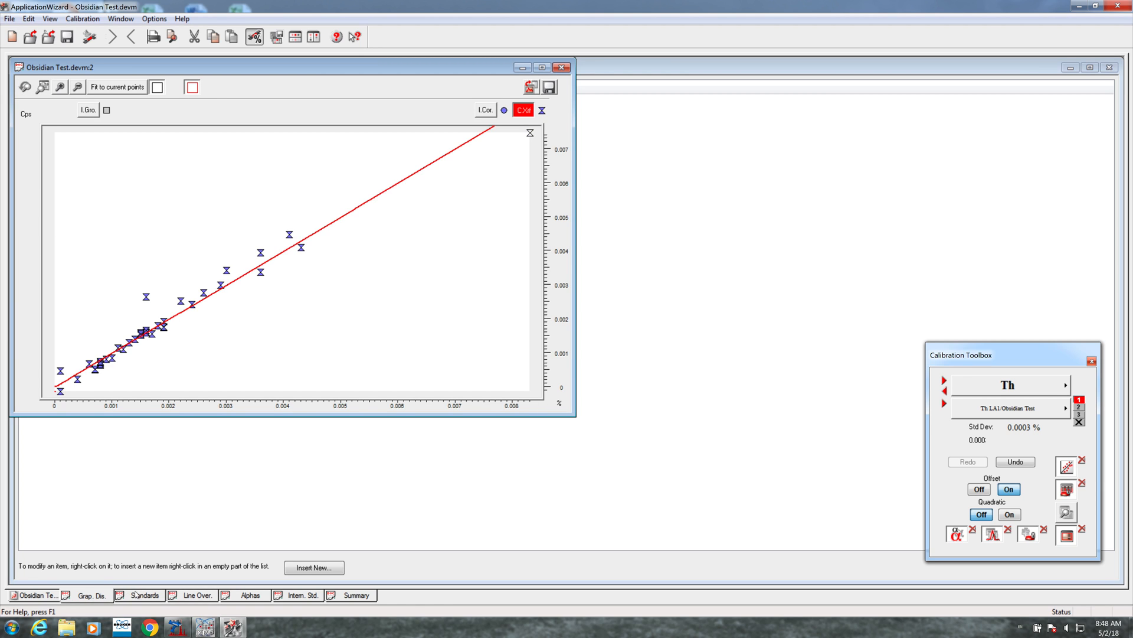
Set the Rb alpha for Th to computed, and disable the two Th outliers near 0.0001 % and 0.0016 %.
{"action": "left_click", "coordinate": [243, 594]}
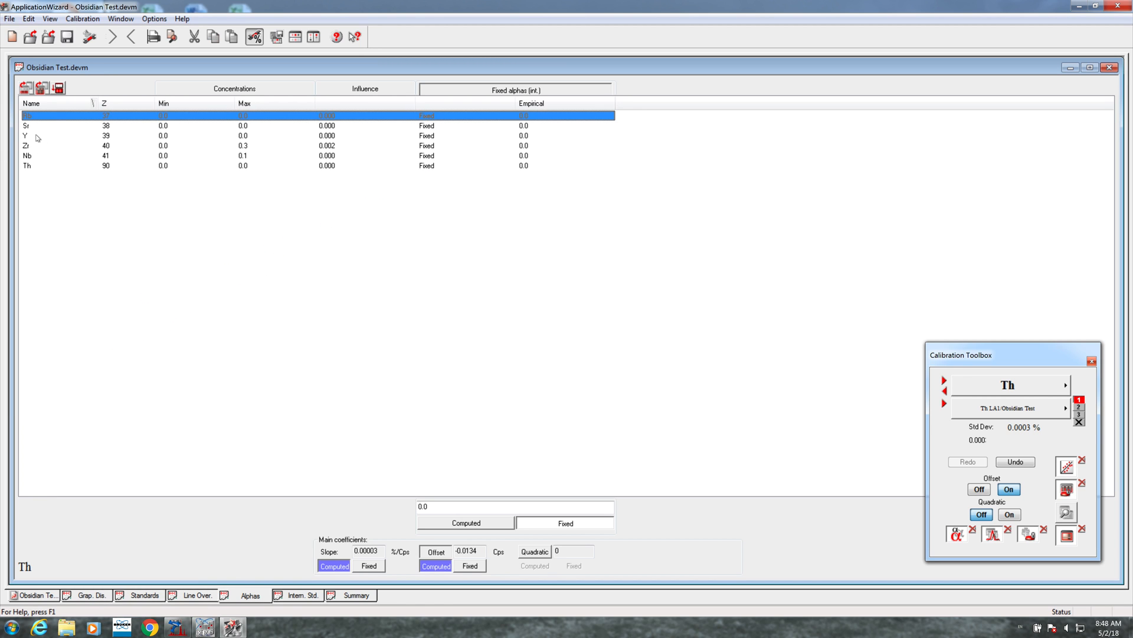
{"action": "left_click", "coordinate": [466, 523]}
{"action": "left_click", "coordinate": [97, 595]}
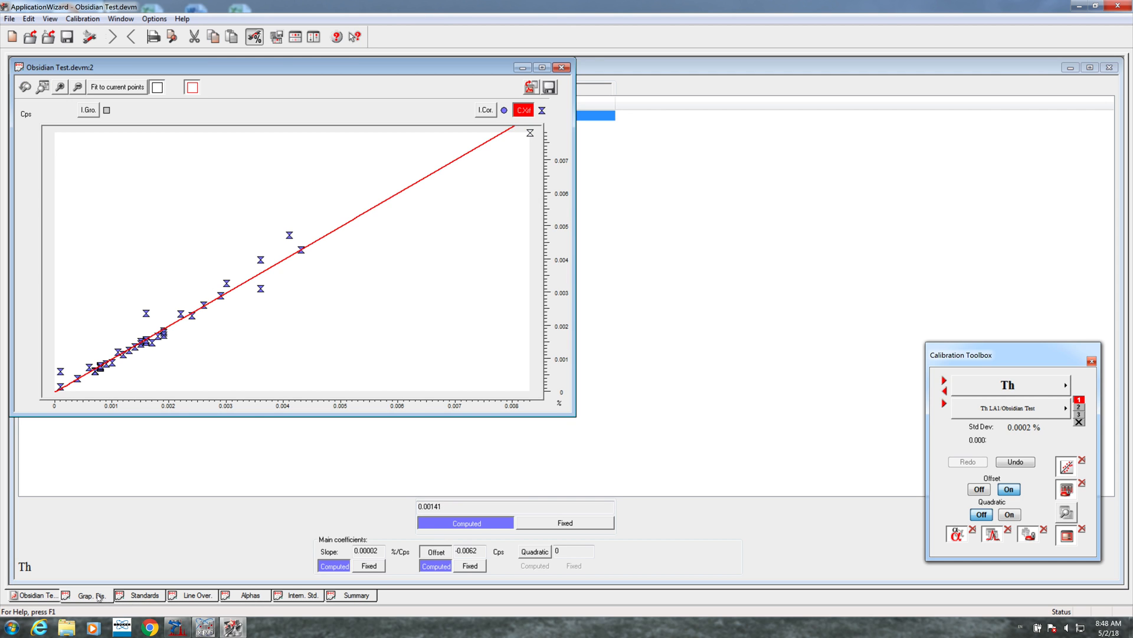
{"action": "left_click", "coordinate": [65, 368]}
{"action": "left_click", "coordinate": [147, 314]}
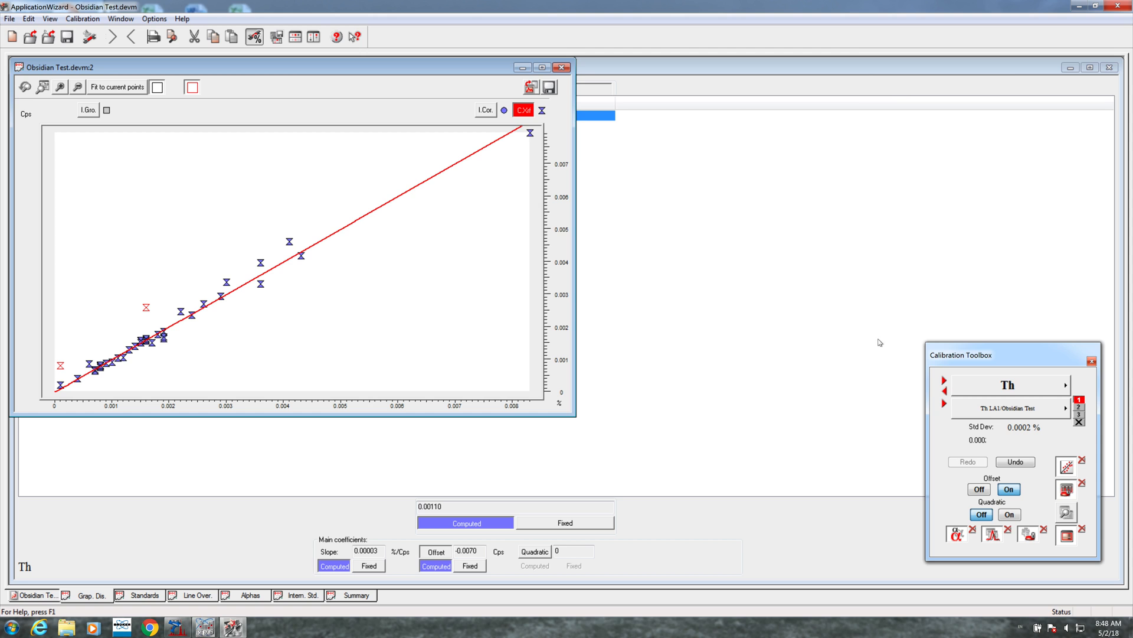
Review the calibration curves of all the elements in turn, from Rb back around to Th.
{"action": "left_click", "coordinate": [945, 381]}
{"action": "left_click", "coordinate": [945, 381]}
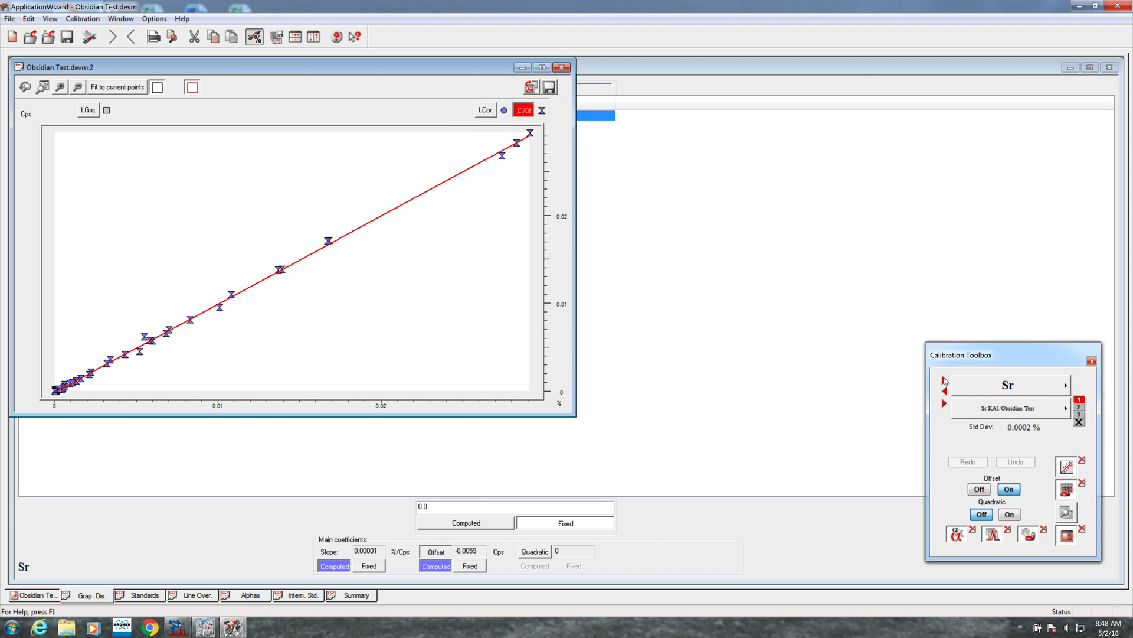
{"action": "left_click", "coordinate": [944, 381]}
{"action": "left_click", "coordinate": [945, 381]}
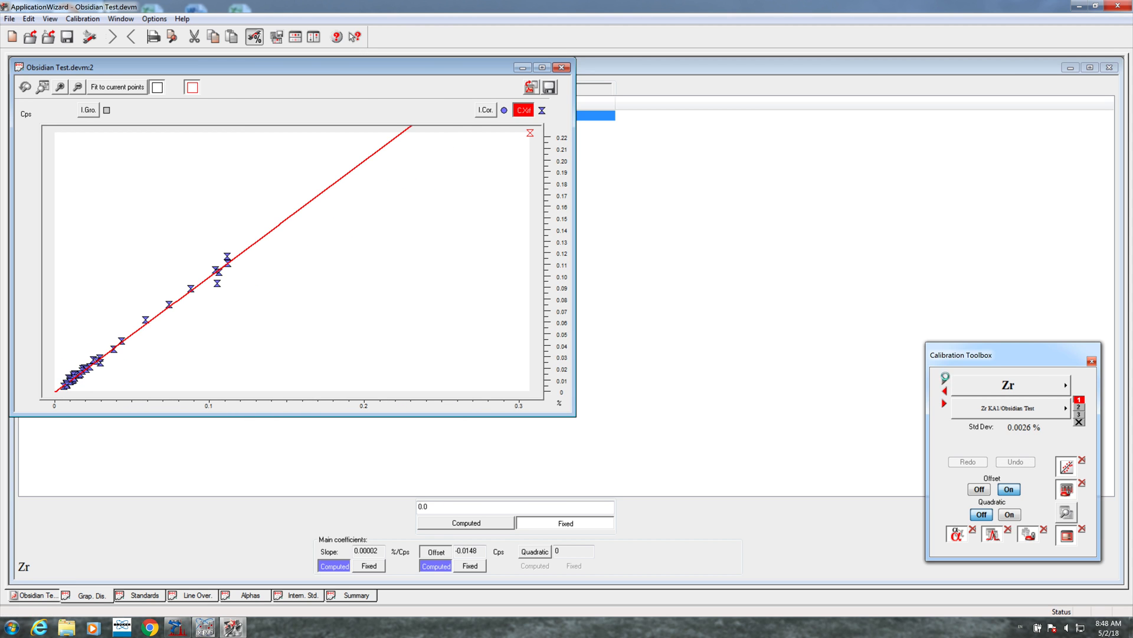
{"action": "left_click", "coordinate": [944, 381]}
{"action": "left_click", "coordinate": [944, 380]}
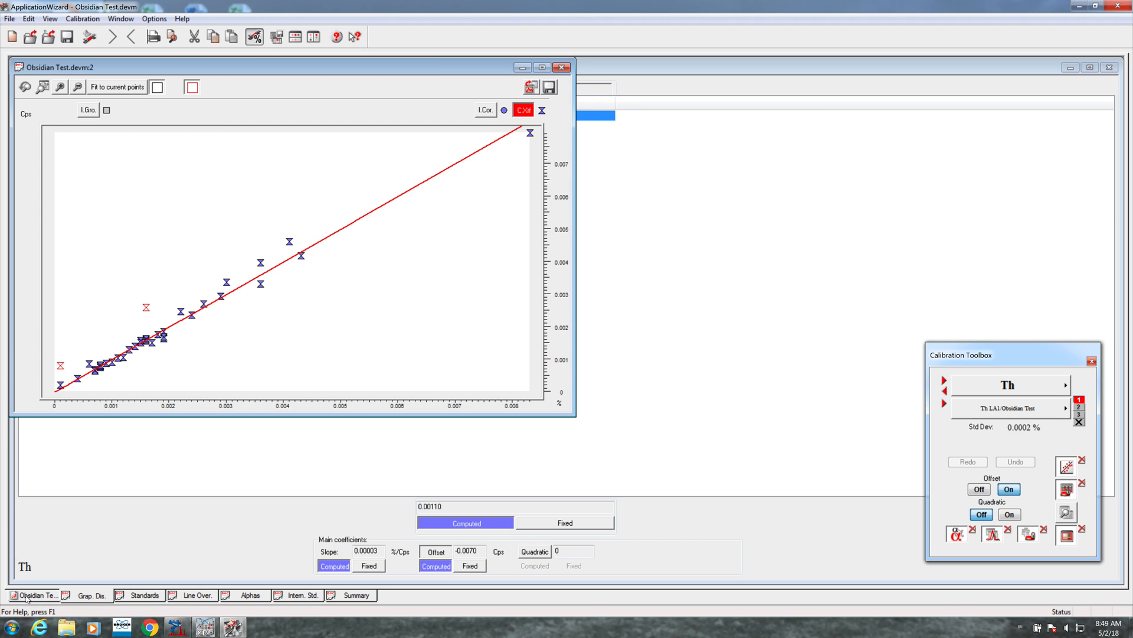
Return to the Obsidian Test method view and advance to Modules, saving the changes as Obsidian Test.devm in Calibrations.
{"action": "left_click", "coordinate": [27, 596]}
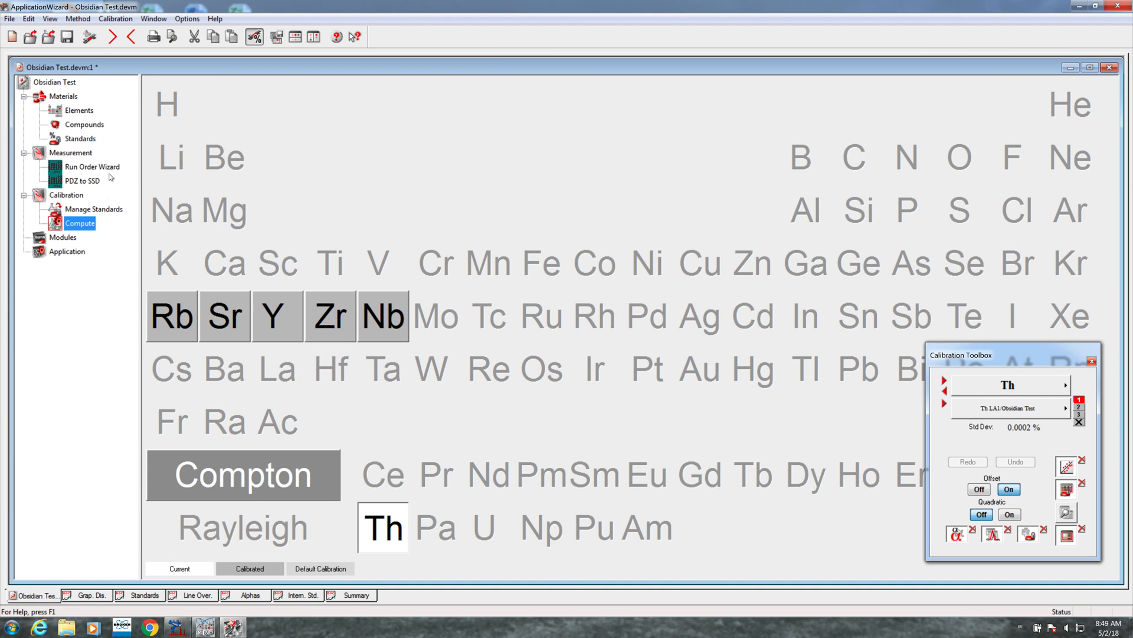
{"action": "left_click", "coordinate": [112, 38]}
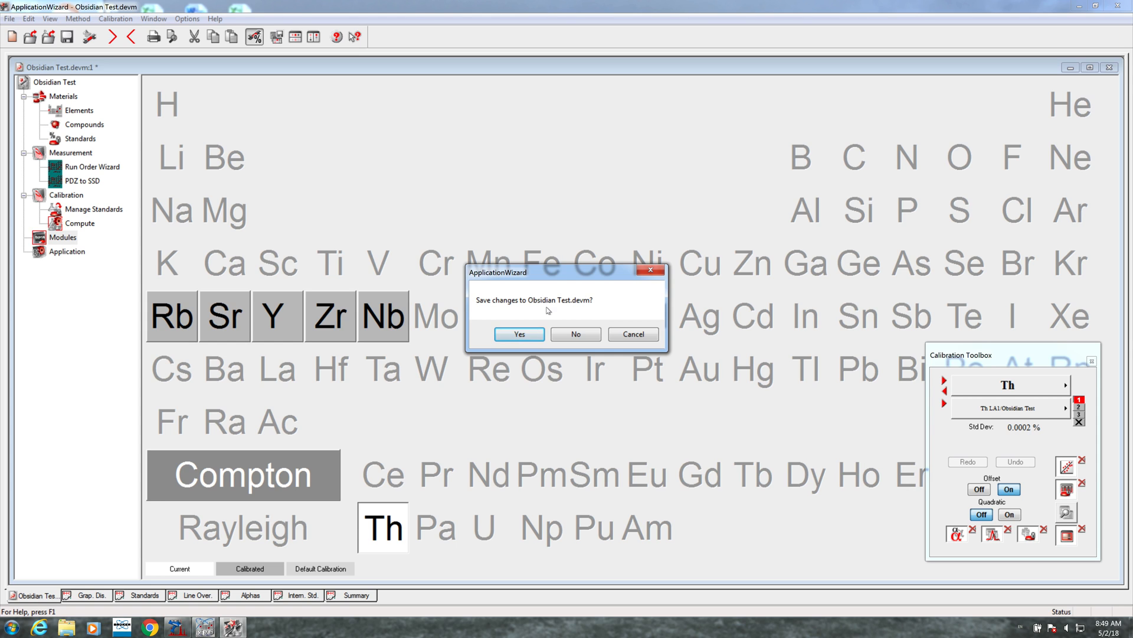
{"action": "left_click", "coordinate": [519, 336]}
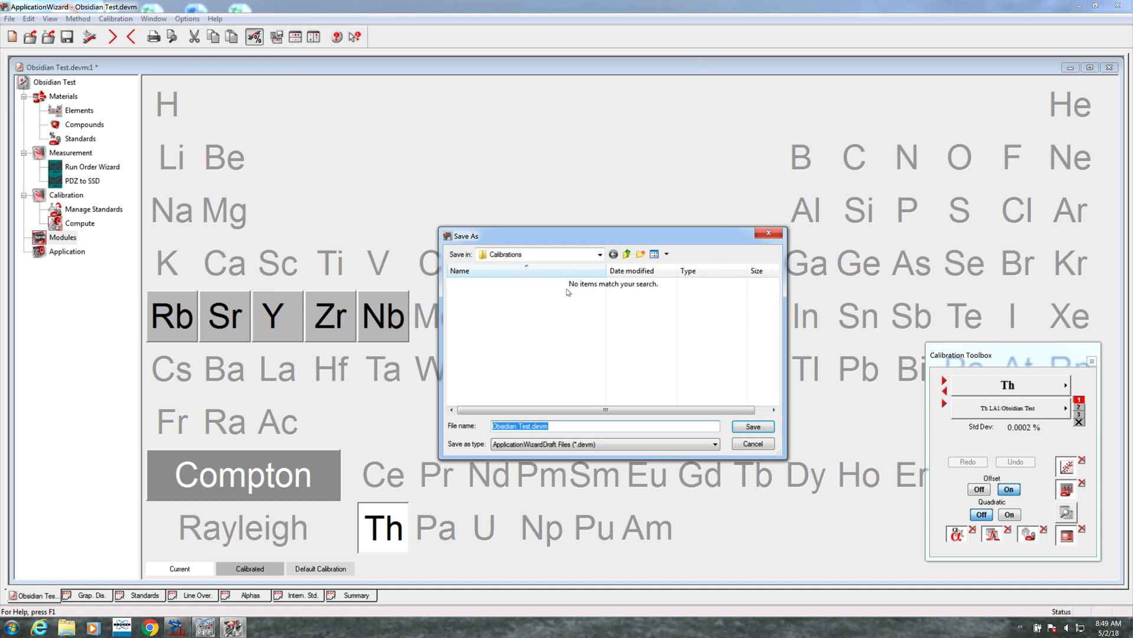
{"action": "left_click", "coordinate": [754, 426]}
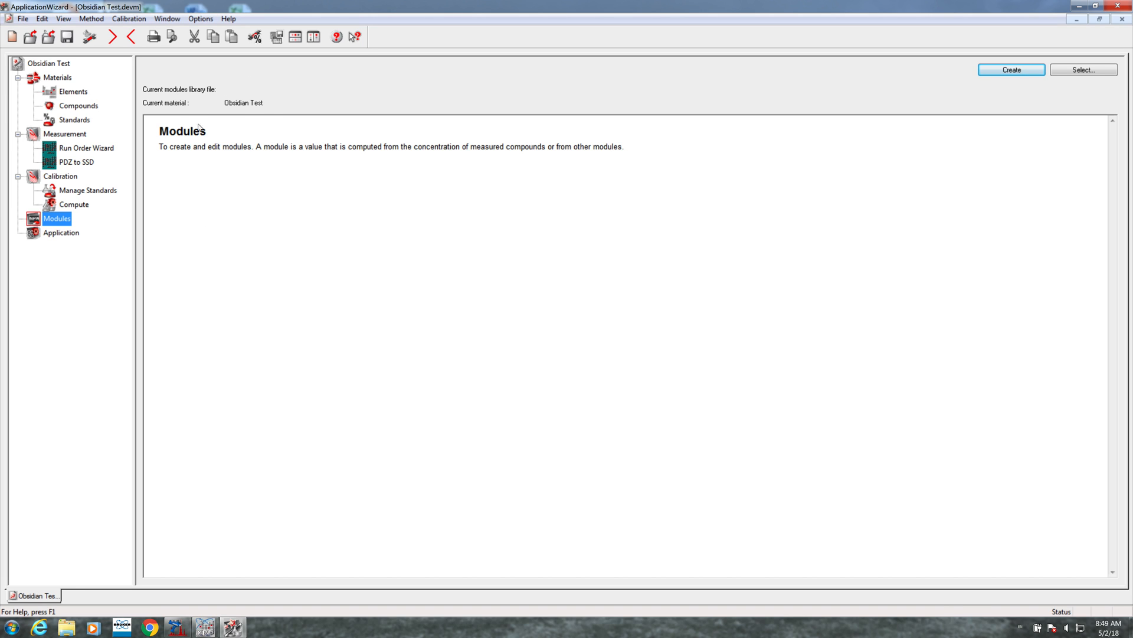
Skip the modules, create the evaluation model for Obsidian Test, and save it with its .appinstall installation package.
{"action": "left_click", "coordinate": [113, 40]}
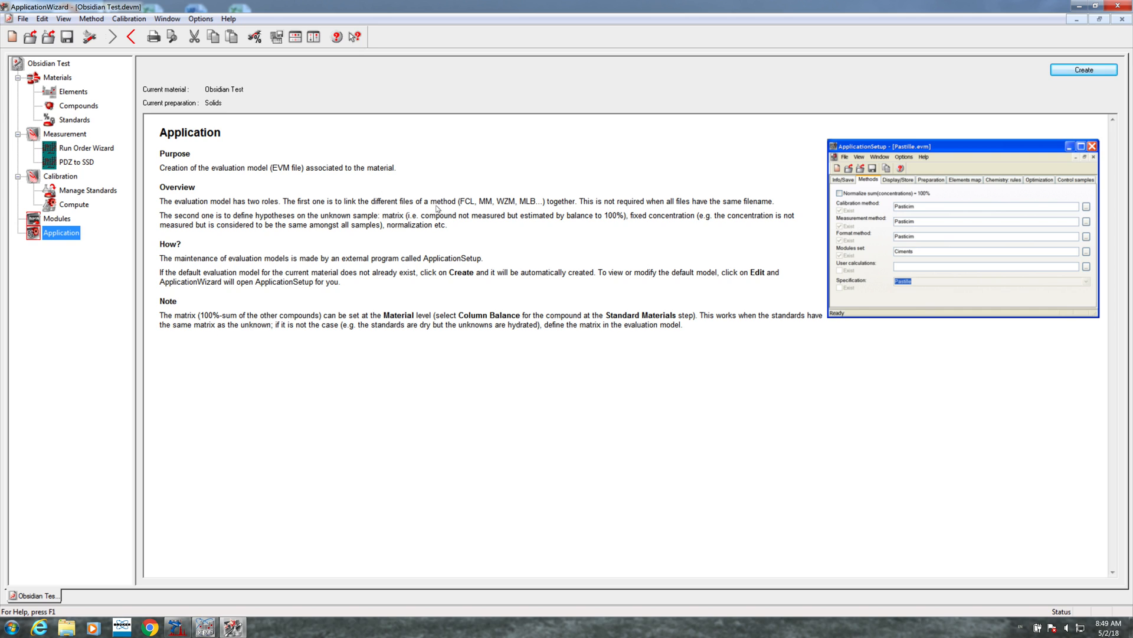
{"action": "left_click", "coordinate": [1082, 71]}
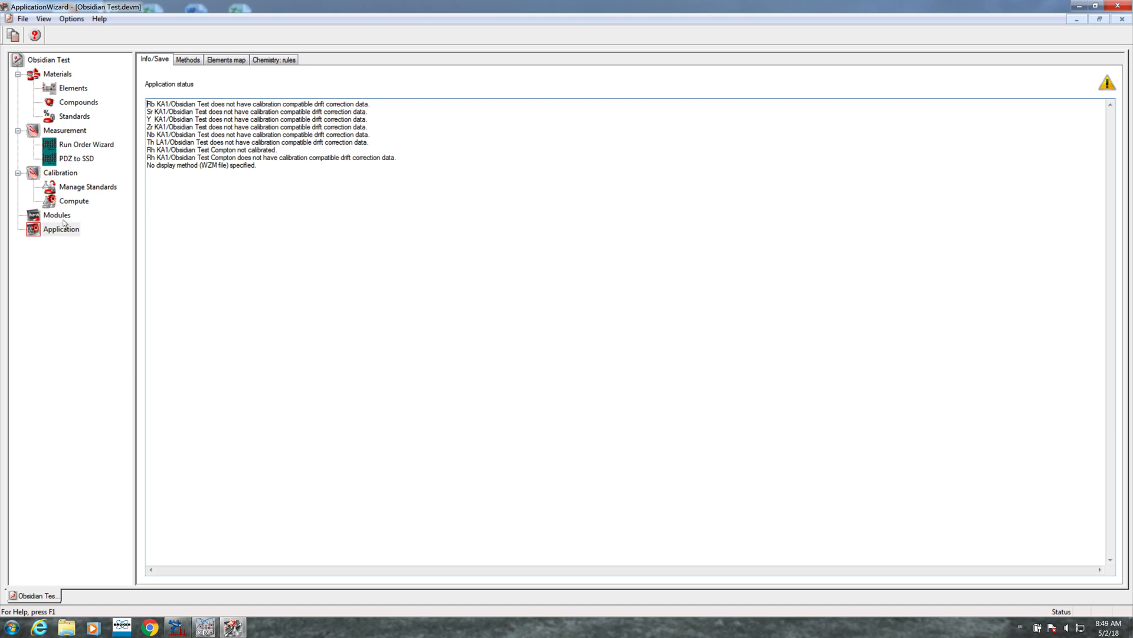
{"action": "left_click", "coordinate": [22, 18]}
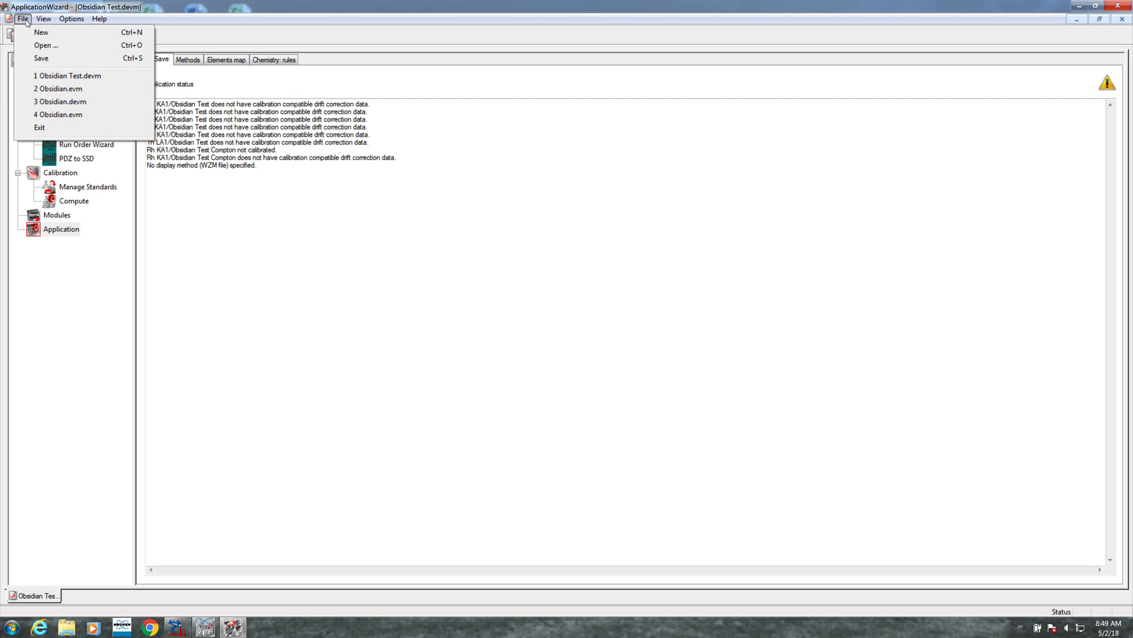
{"action": "left_click", "coordinate": [50, 56]}
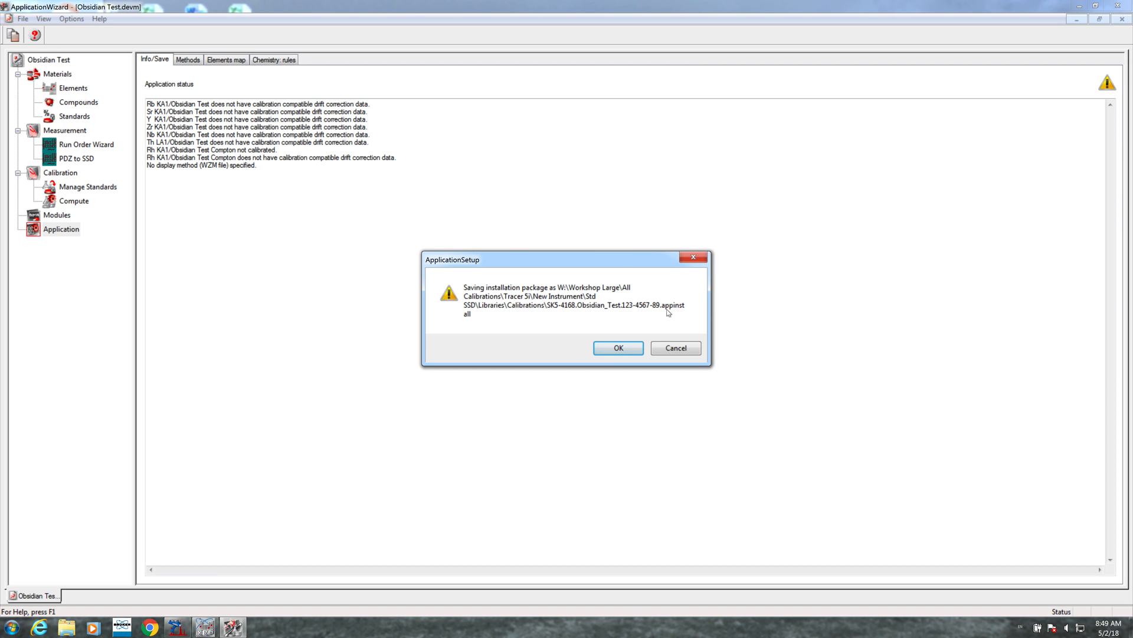
{"action": "left_click", "coordinate": [620, 348]}
Switch to Finder, open the Calibrations folder, and locate the saved Obsidian Test .appinstall package.
{"action": "key", "text": "ctrl+Left"}
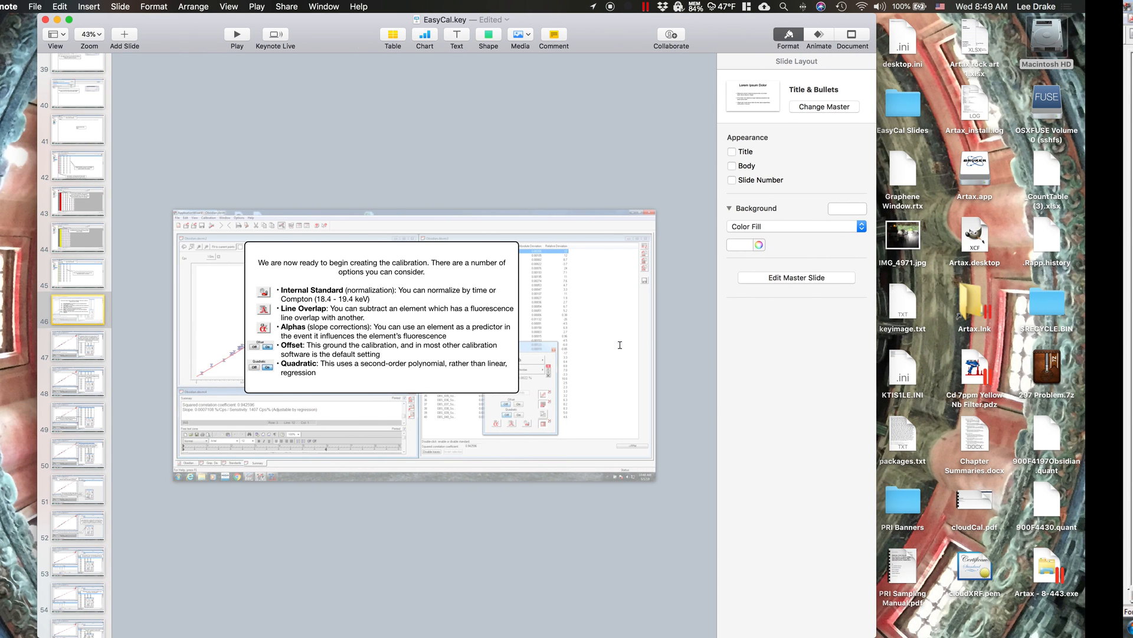
{"action": "key", "text": "ctrl+Up"}
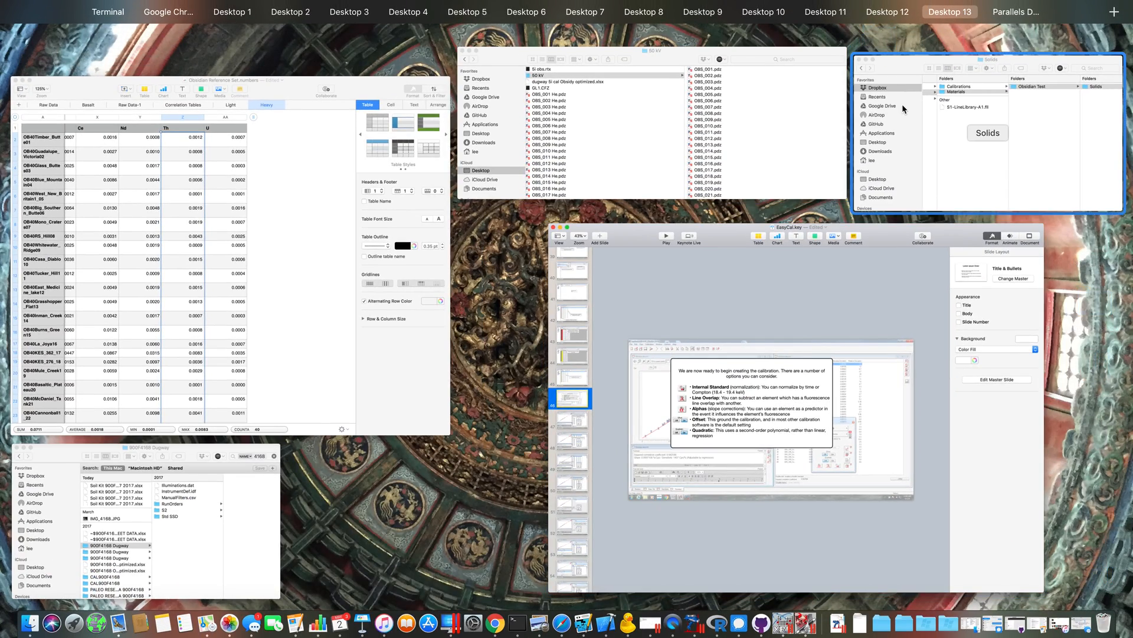
{"action": "left_click", "coordinate": [951, 115]}
{"action": "left_click", "coordinate": [585, 204]}
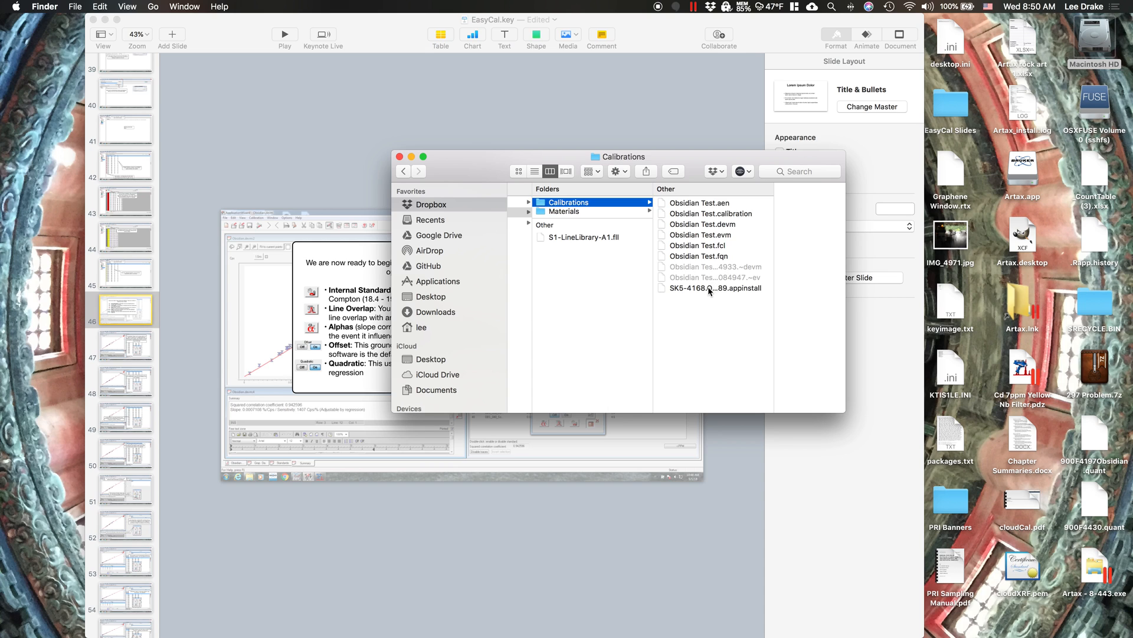
{"action": "left_click", "coordinate": [714, 288]}
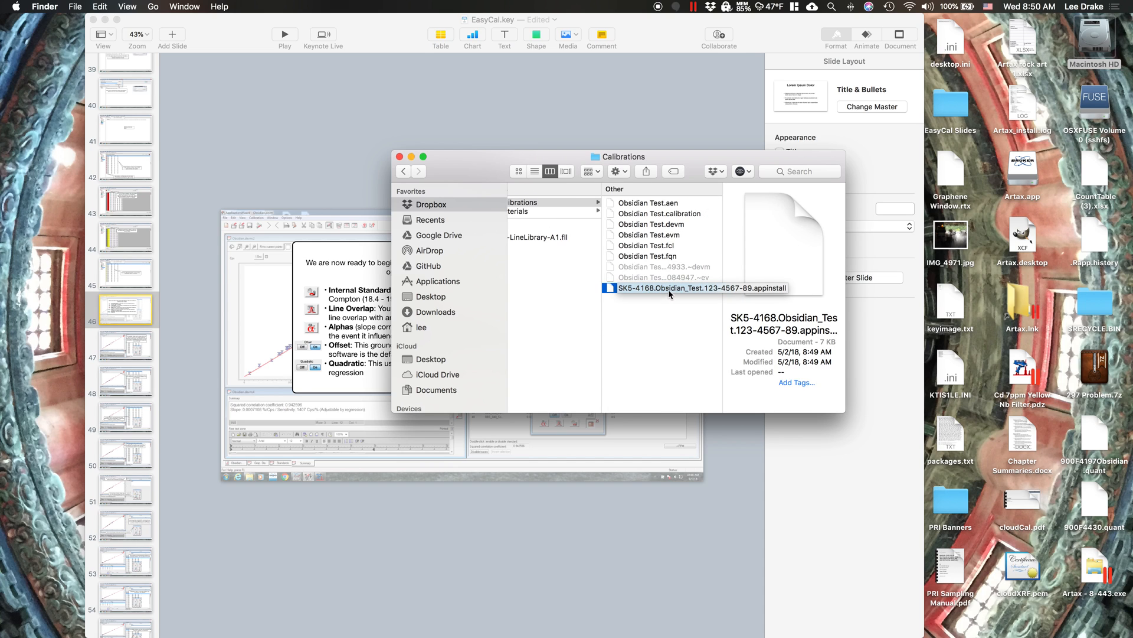
Inspect the Obsidian Test .calibration, .devm and .evm files in the Calibrations folder.
{"action": "left_click", "coordinate": [676, 214]}
{"action": "left_click", "coordinate": [654, 226]}
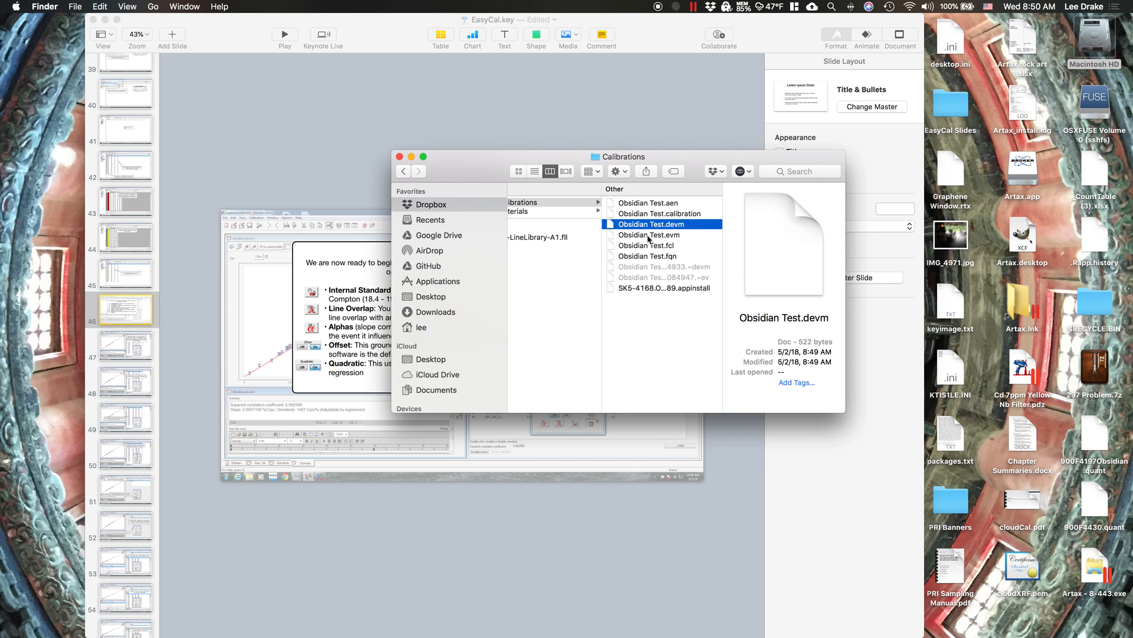
{"action": "double_click", "coordinate": [653, 235]}
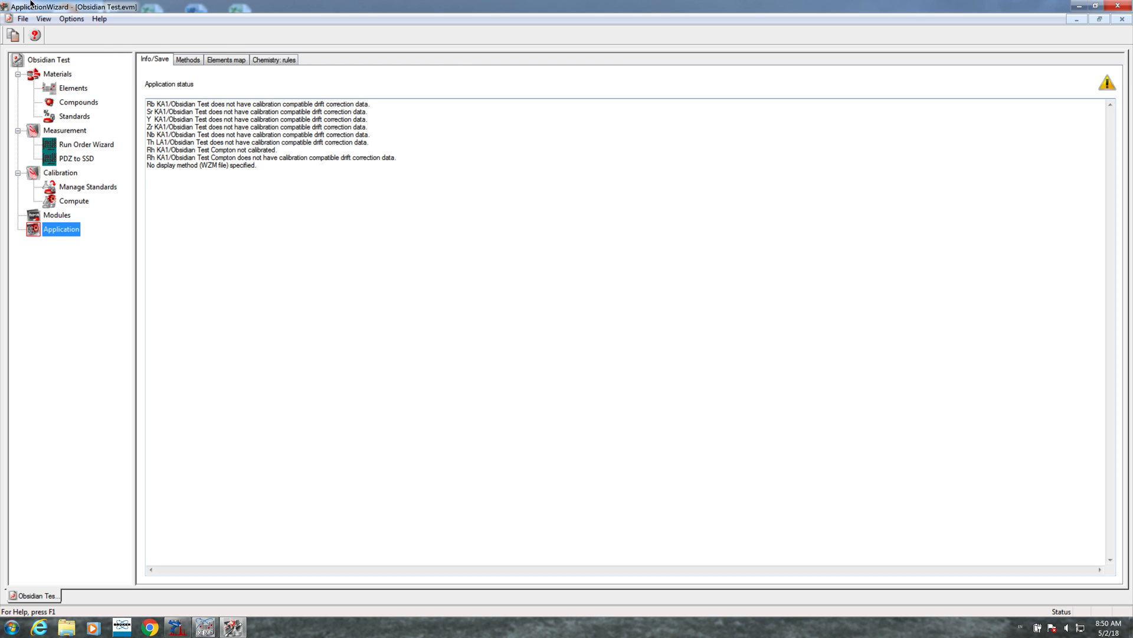
Close ApplicationWizard and its Calibration Toolbox, and end the leftover ApplicationWizard.exe process in Windows Task Manager.
{"action": "left_click", "coordinate": [1118, 8]}
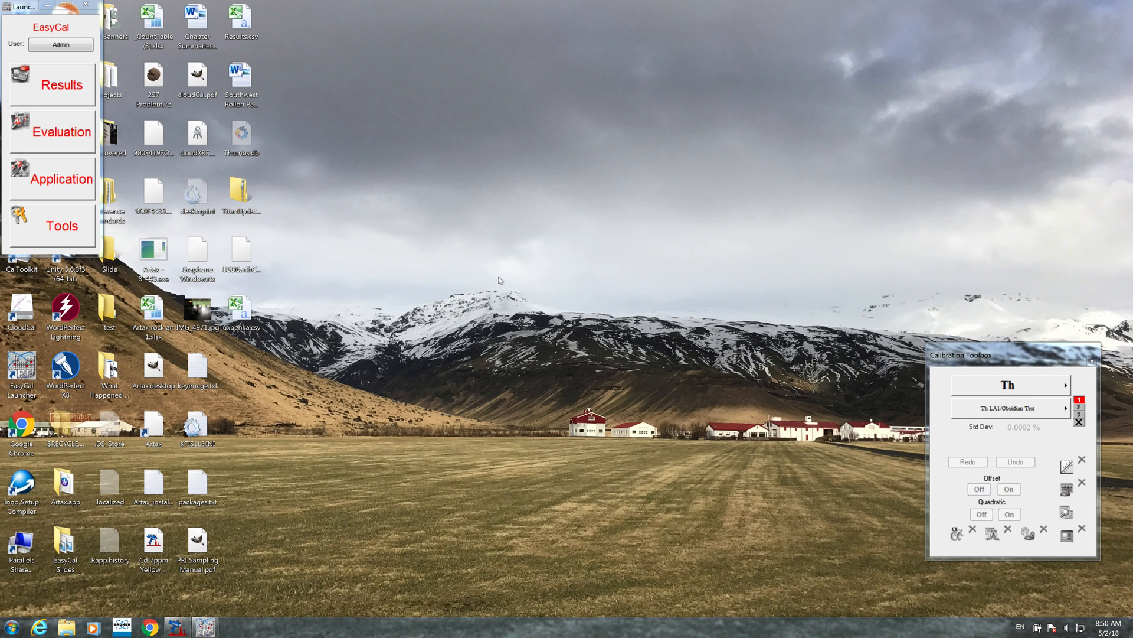
{"action": "left_click", "coordinate": [1091, 361]}
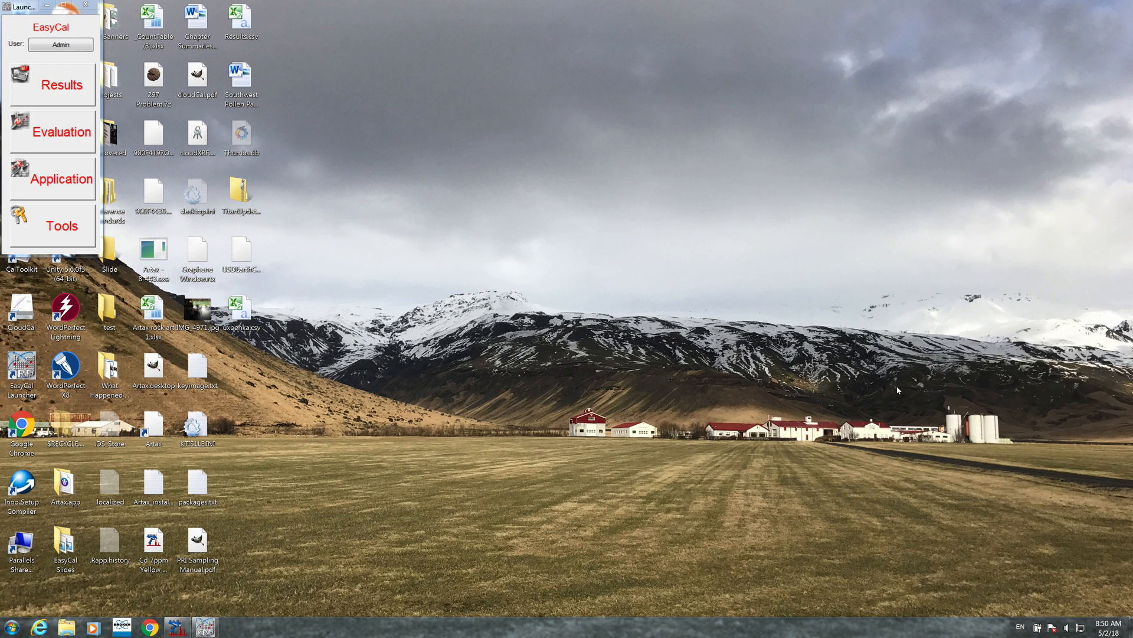
{"action": "right_click", "coordinate": [389, 622]}
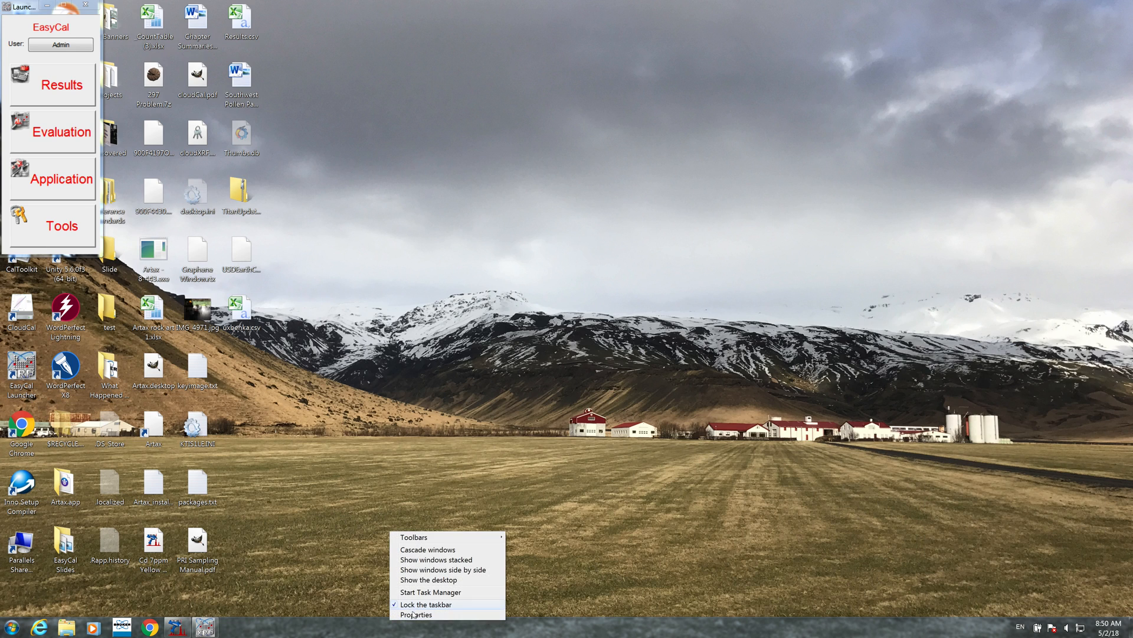
{"action": "left_click", "coordinate": [425, 592]}
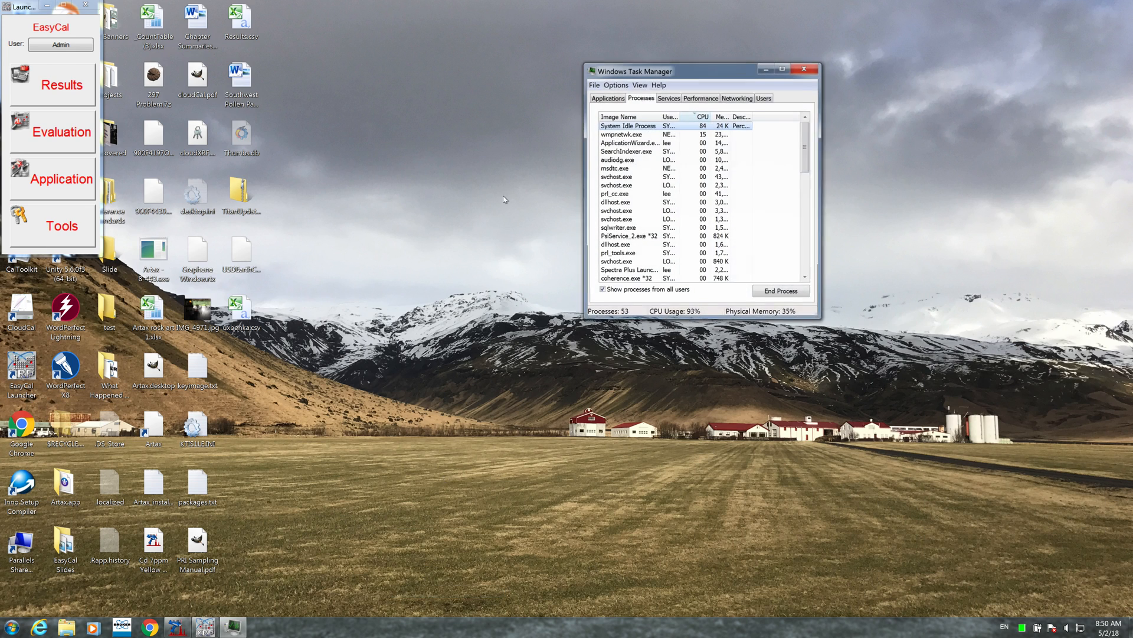
{"action": "left_click", "coordinate": [602, 98]}
{"action": "left_click", "coordinate": [640, 99]}
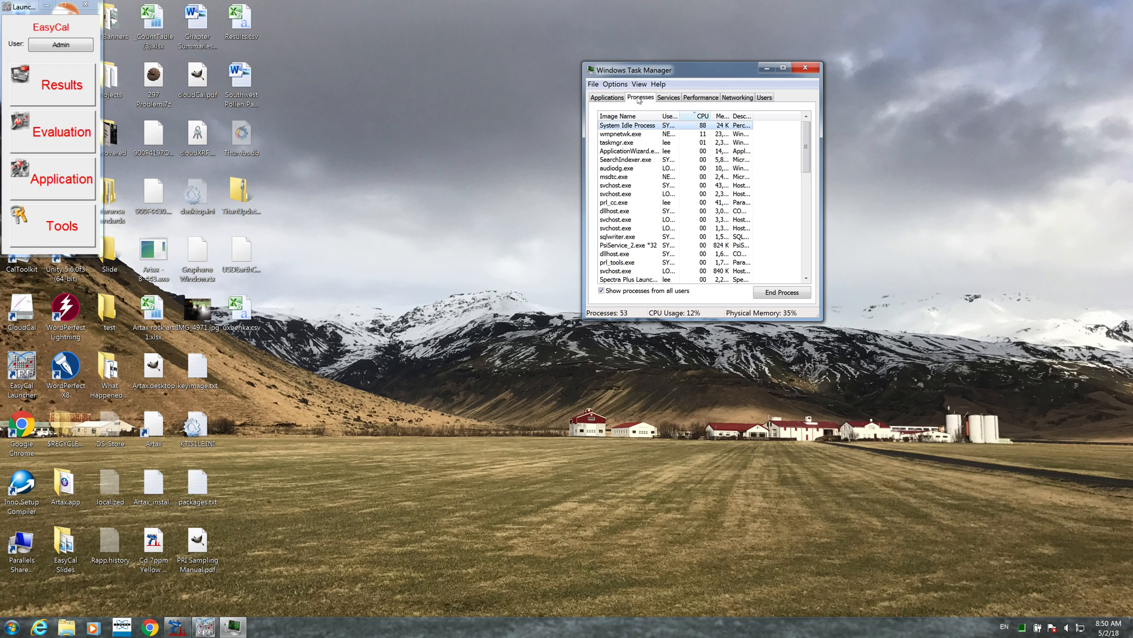
{"action": "left_click", "coordinate": [635, 152]}
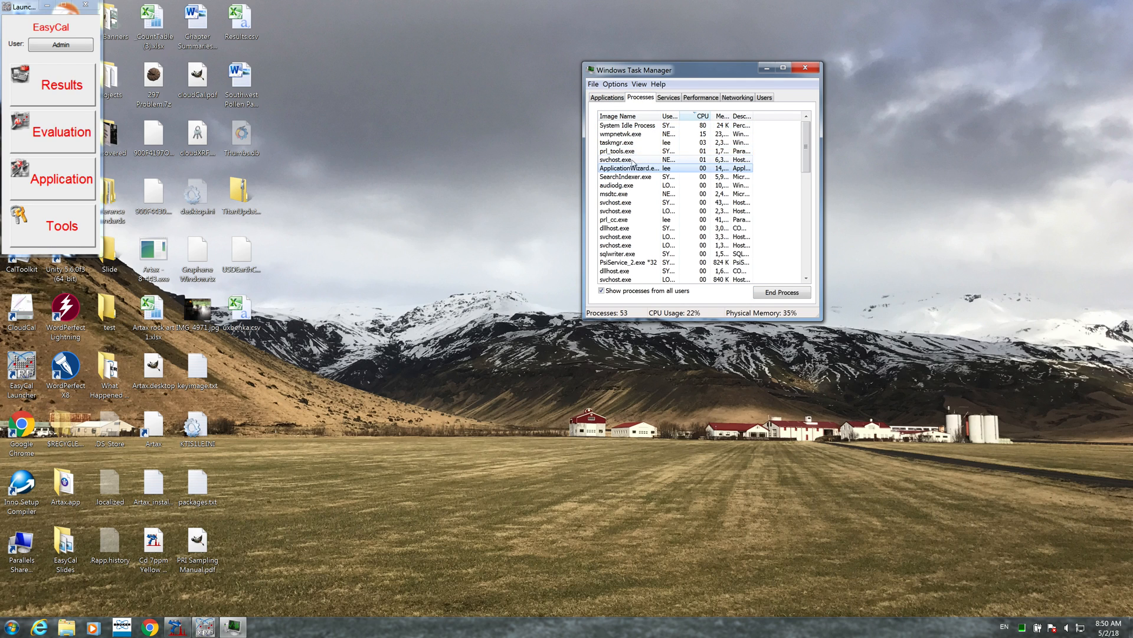
{"action": "left_click", "coordinate": [783, 292]}
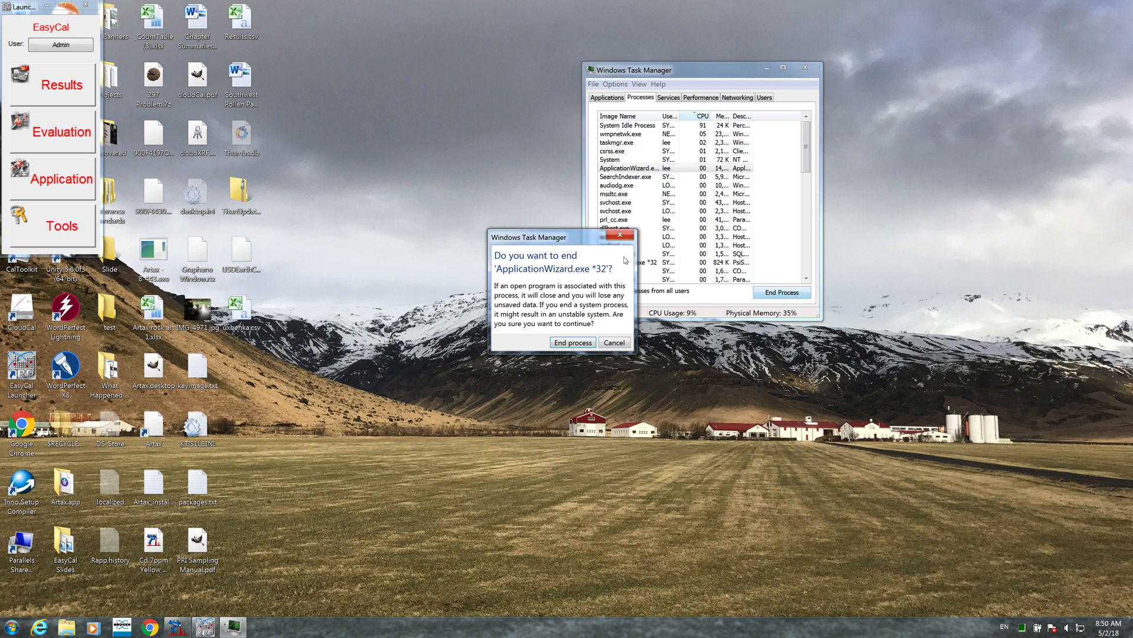
{"action": "left_click", "coordinate": [572, 342]}
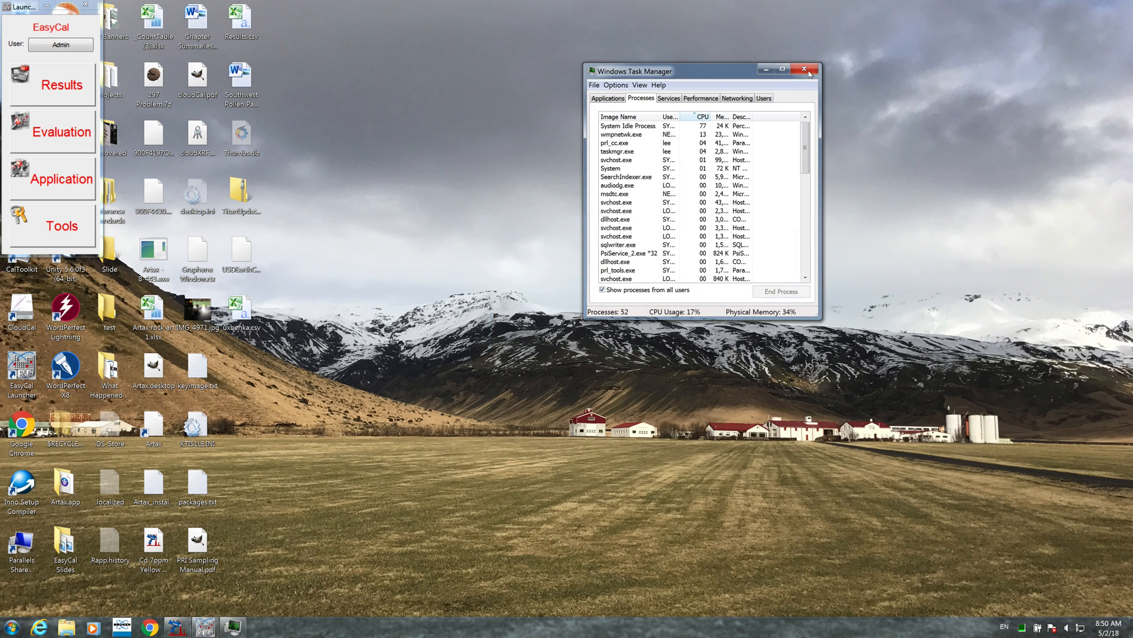
{"action": "left_click", "coordinate": [805, 68]}
Relaunch ApplicationWizard from the EasyCal launcher and open Obsidian Test.evm from the Calibrations folder.
{"action": "left_click", "coordinate": [62, 177]}
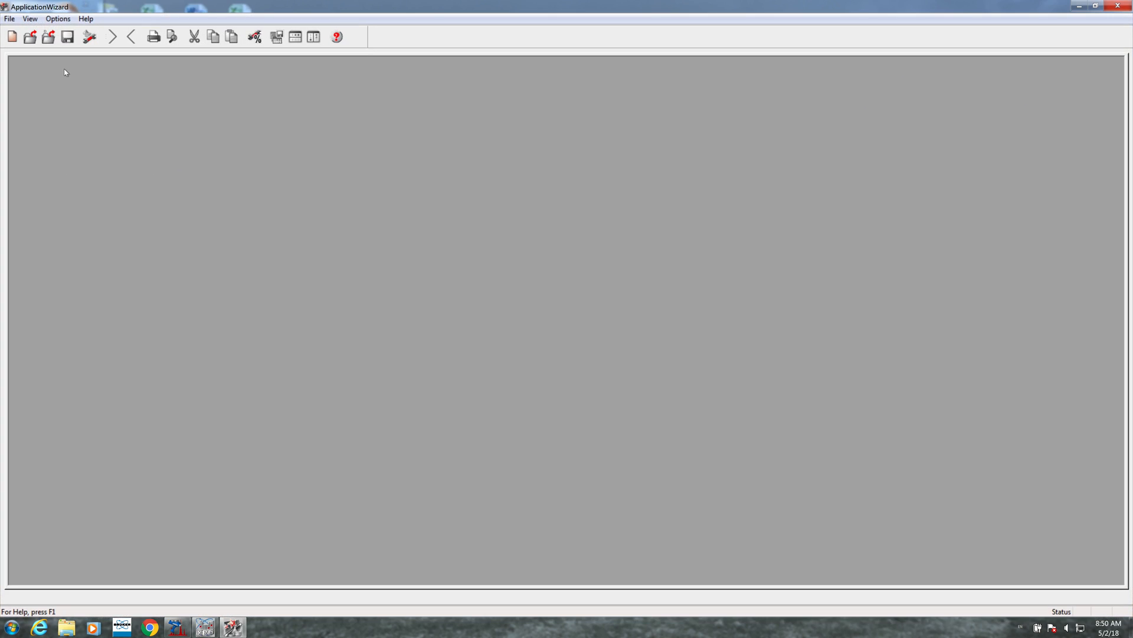
{"action": "left_click", "coordinate": [12, 21]}
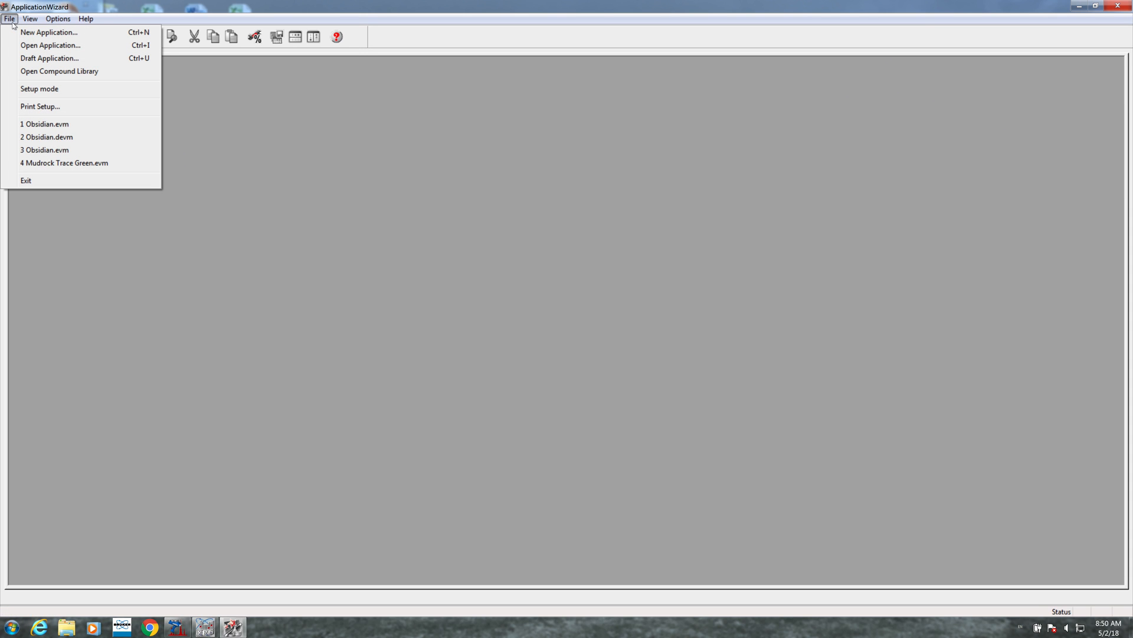
{"action": "left_click", "coordinate": [50, 45]}
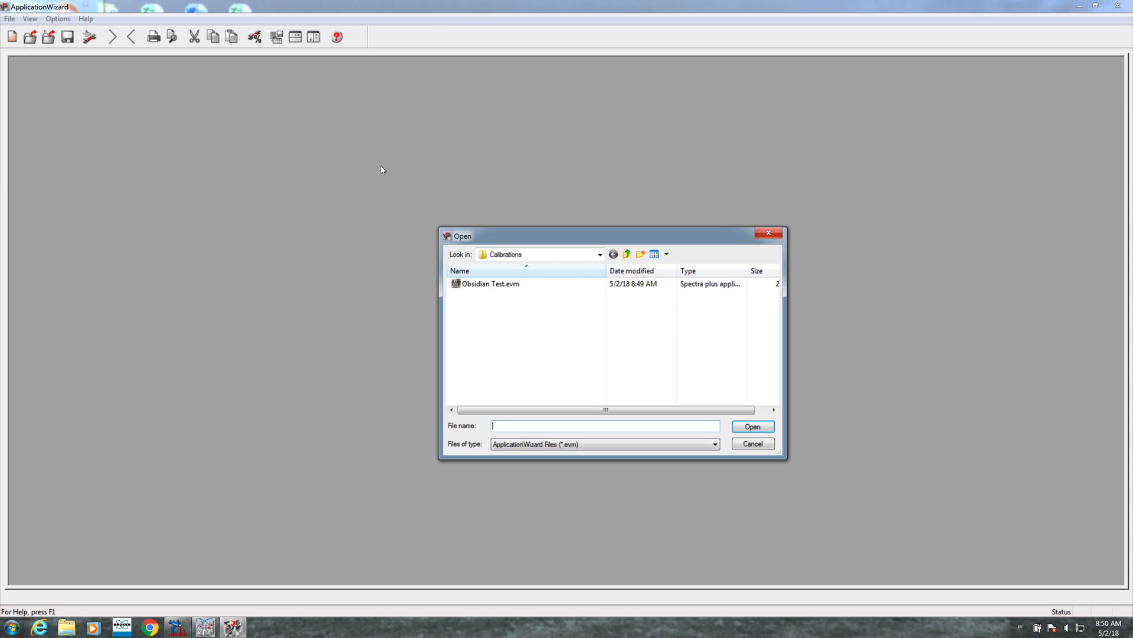
{"action": "left_click", "coordinate": [515, 287]}
{"action": "left_click", "coordinate": [749, 427]}
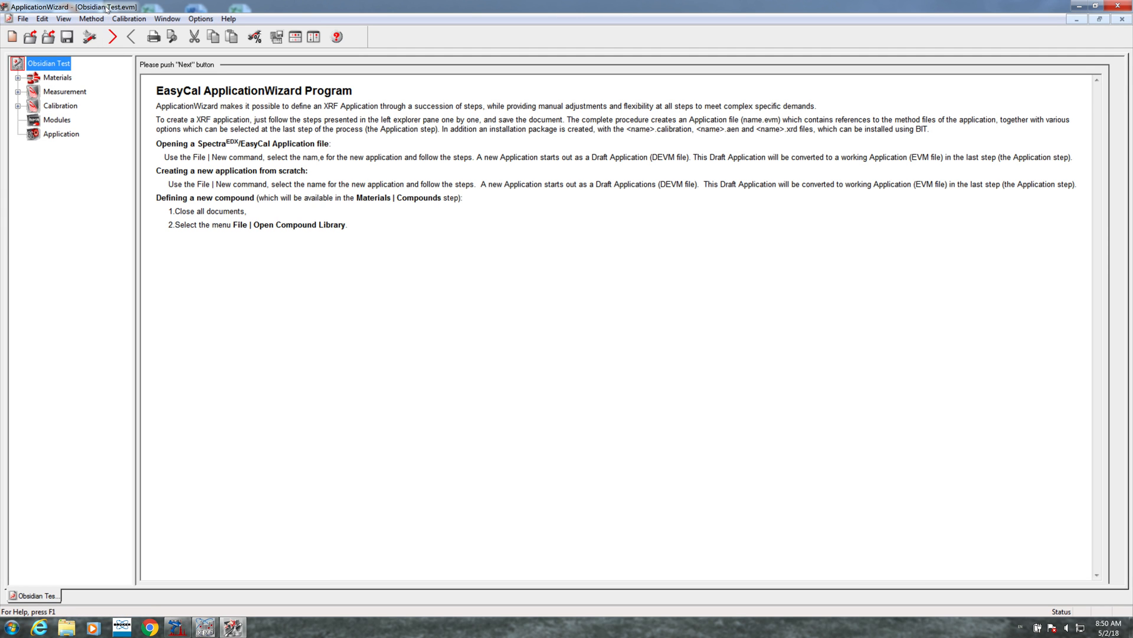
Review the Materials stages of the reopened Obsidian Test application, from the element selection through to the Standards concentration table.
{"action": "left_click", "coordinate": [112, 38]}
{"action": "left_click", "coordinate": [112, 37]}
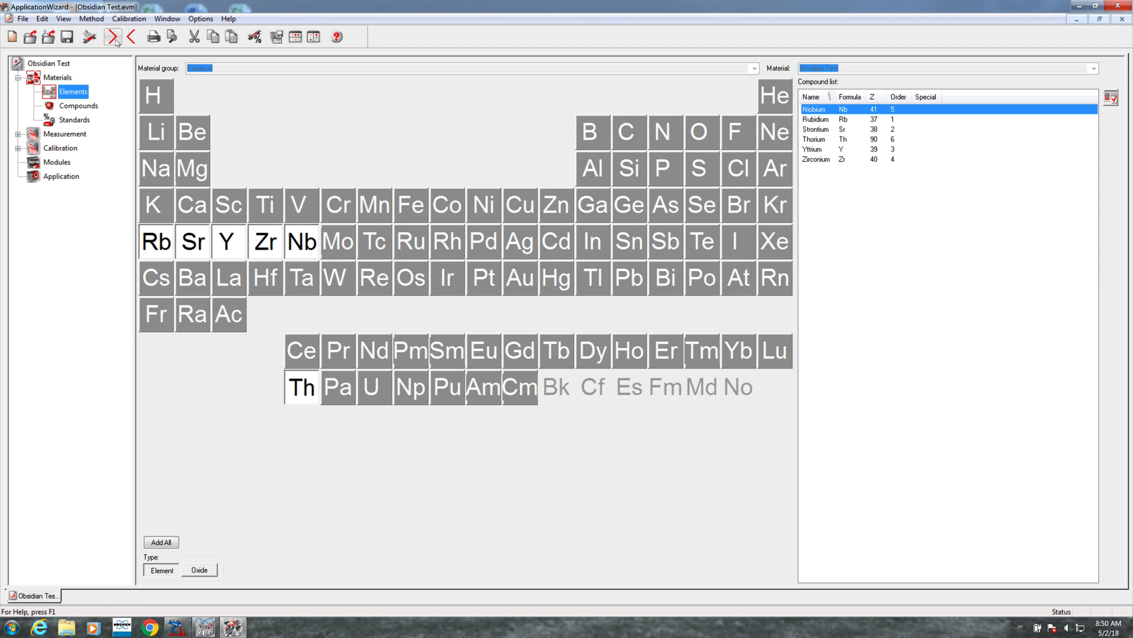
{"action": "left_click", "coordinate": [112, 38]}
{"action": "left_click", "coordinate": [127, 39]}
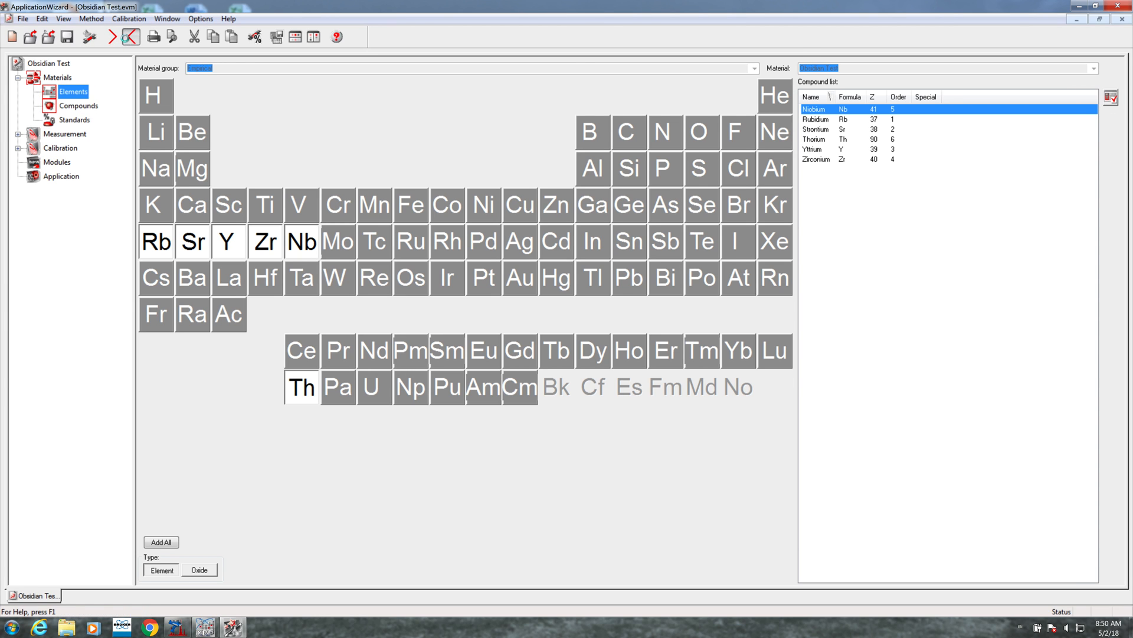
{"action": "left_click", "coordinate": [127, 39]}
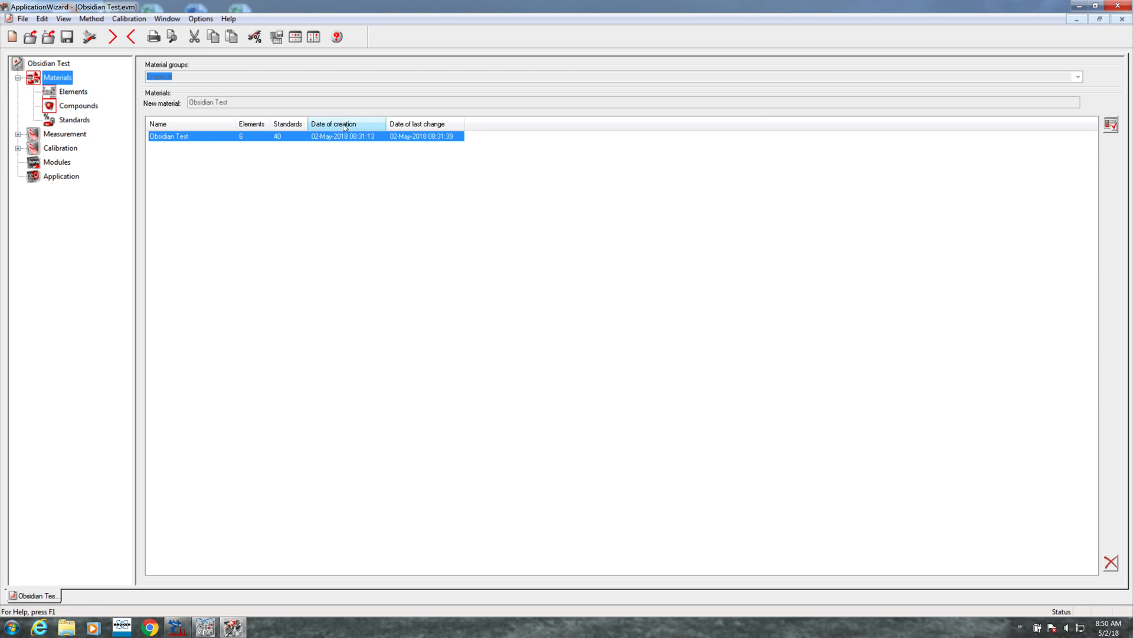
{"action": "left_click", "coordinate": [111, 38]}
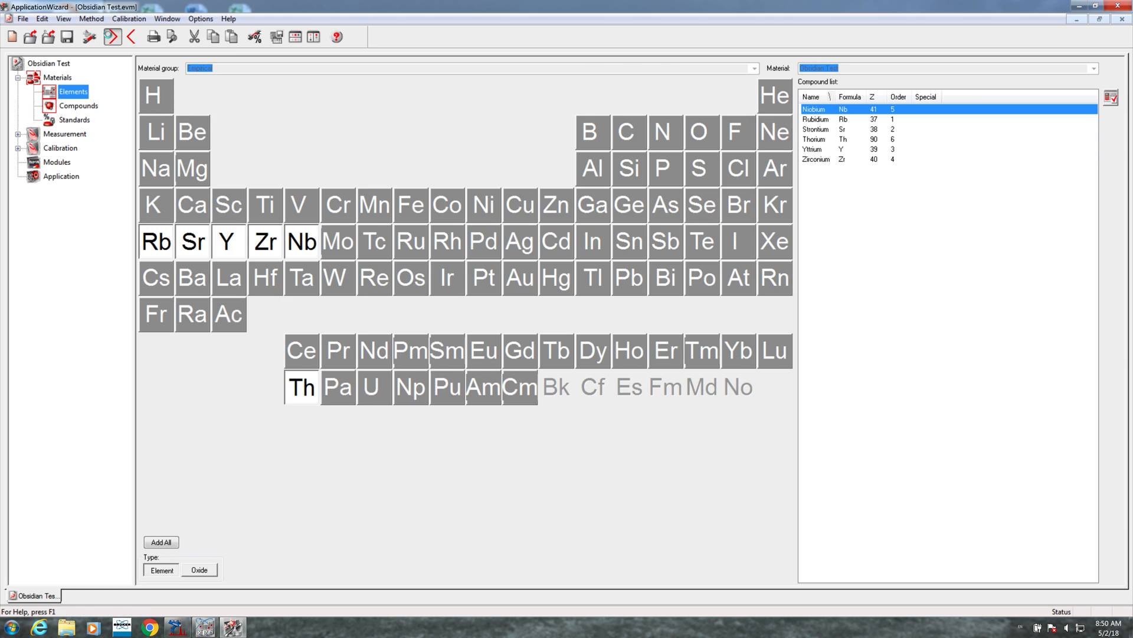
{"action": "left_click", "coordinate": [111, 38]}
{"action": "left_click", "coordinate": [111, 38]}
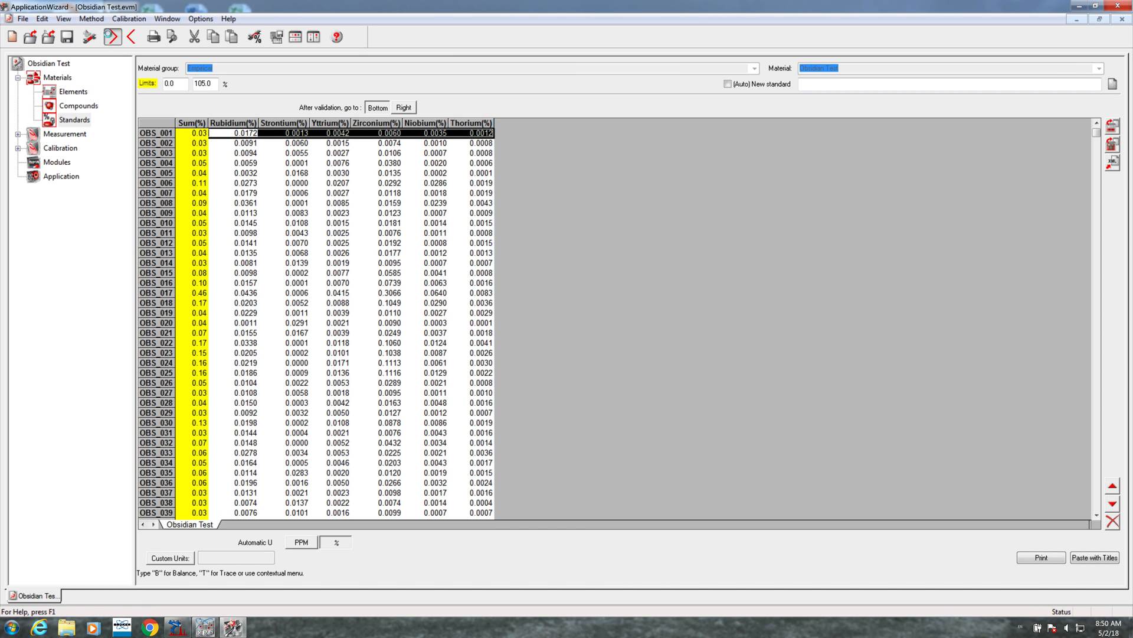
Advance through the Measurement and Manage Standards stages to the Compute stage of the calibration.
{"action": "left_click", "coordinate": [111, 38]}
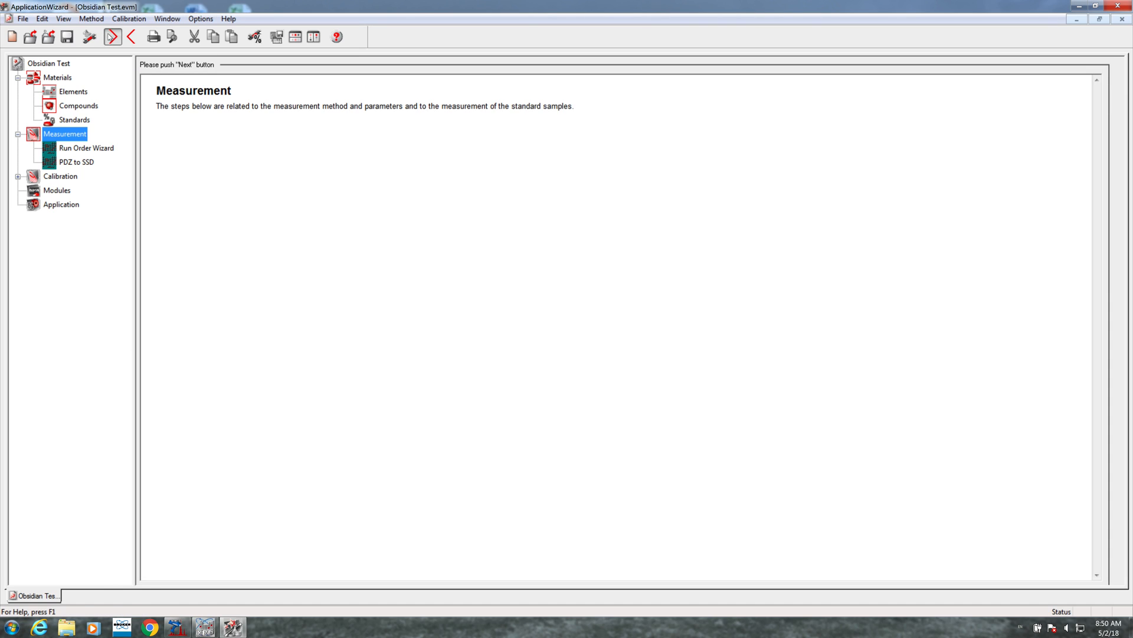
{"action": "left_click", "coordinate": [110, 37]}
{"action": "left_click", "coordinate": [110, 37]}
{"action": "left_click", "coordinate": [110, 37]}
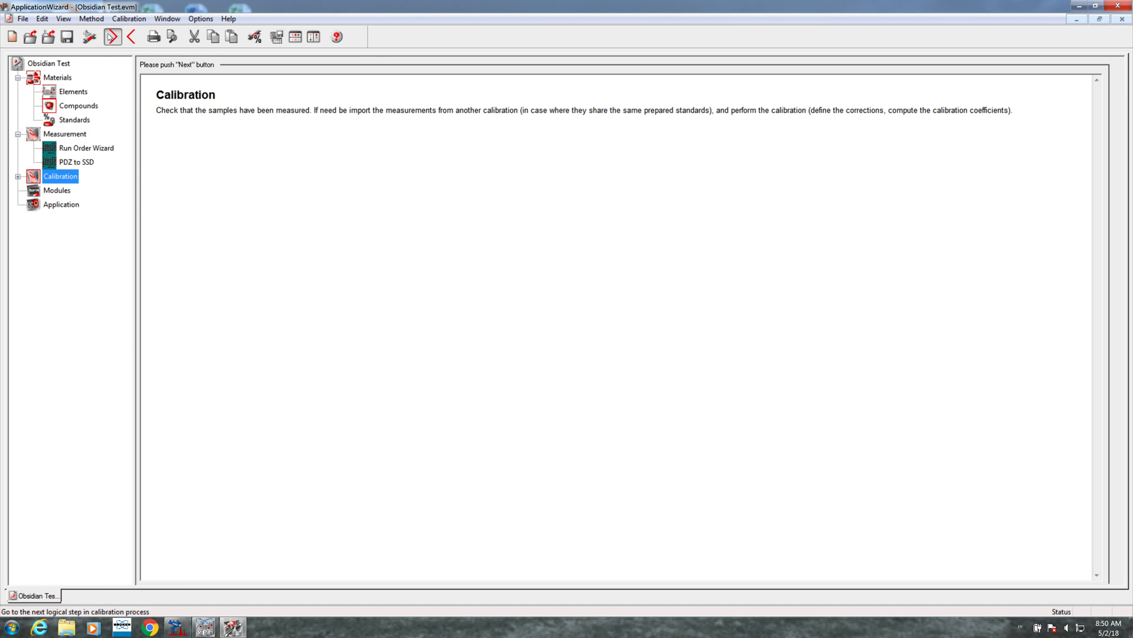
{"action": "left_click", "coordinate": [110, 37]}
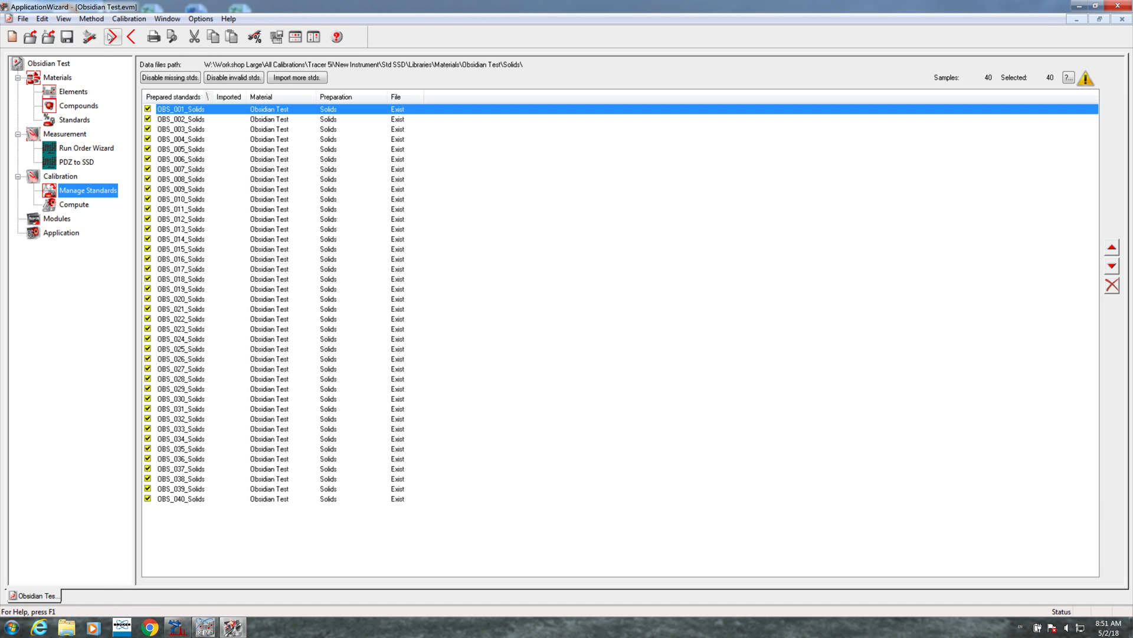
{"action": "left_click", "coordinate": [110, 37]}
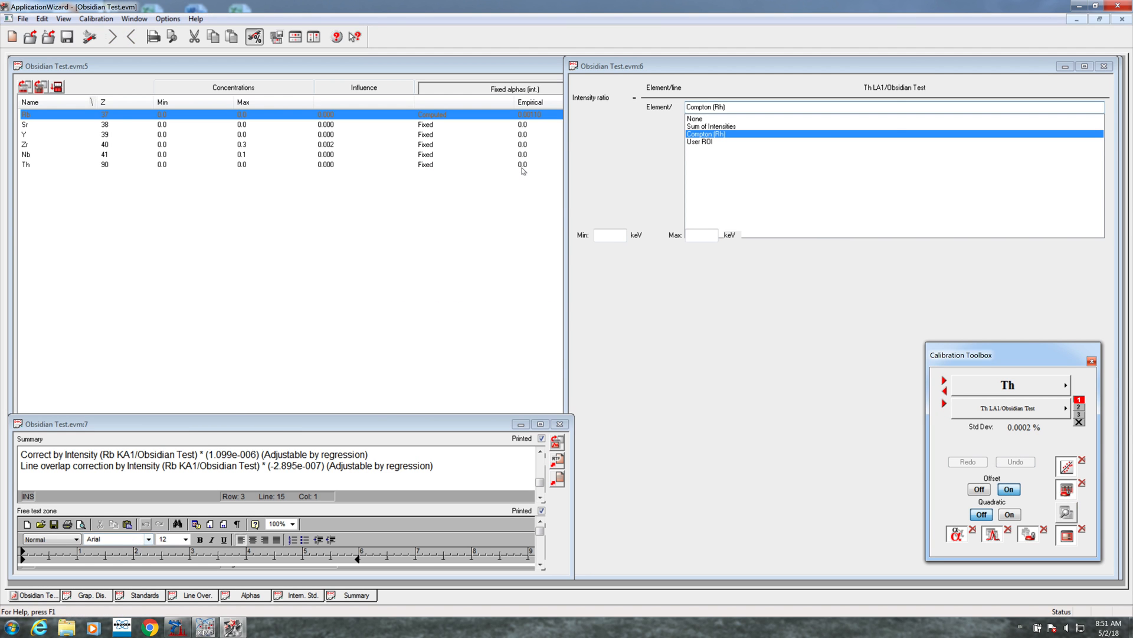
Exclude the highest-concentration standard from the Rb curve in the calibration graph, and move on to Sr.
{"action": "left_click", "coordinate": [101, 595]}
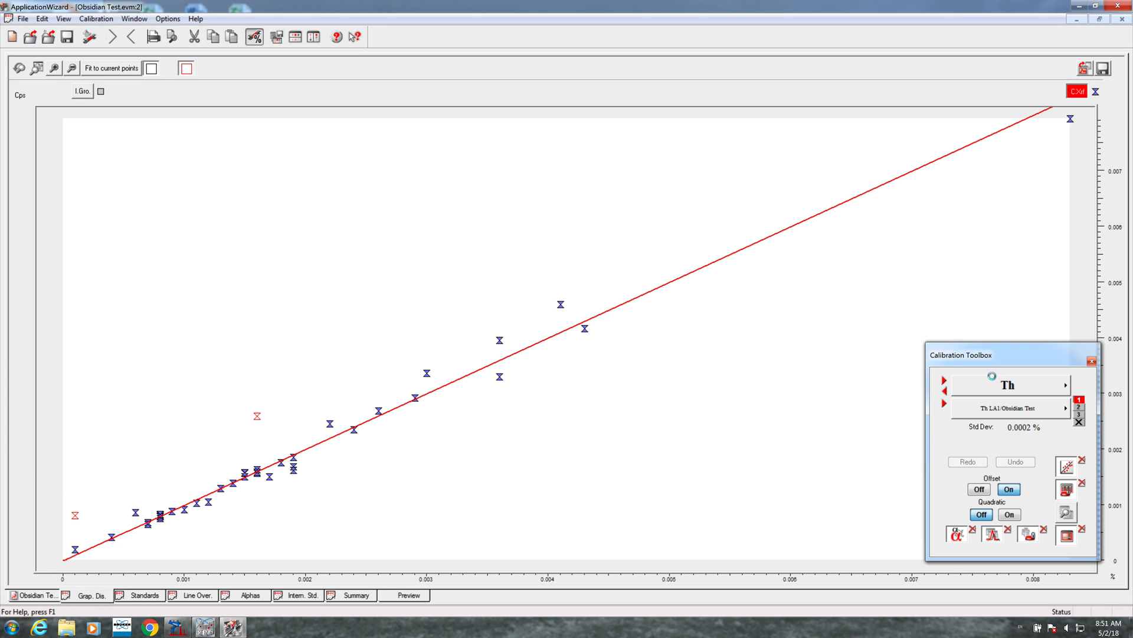
{"action": "left_click", "coordinate": [1071, 122]}
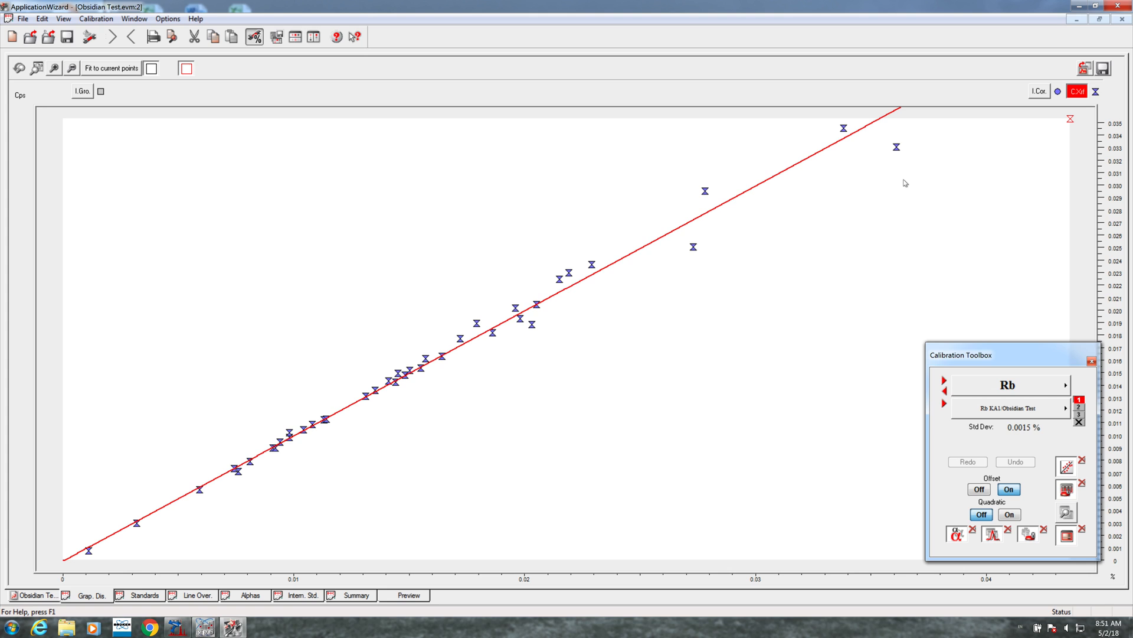
{"action": "left_click", "coordinate": [946, 380]}
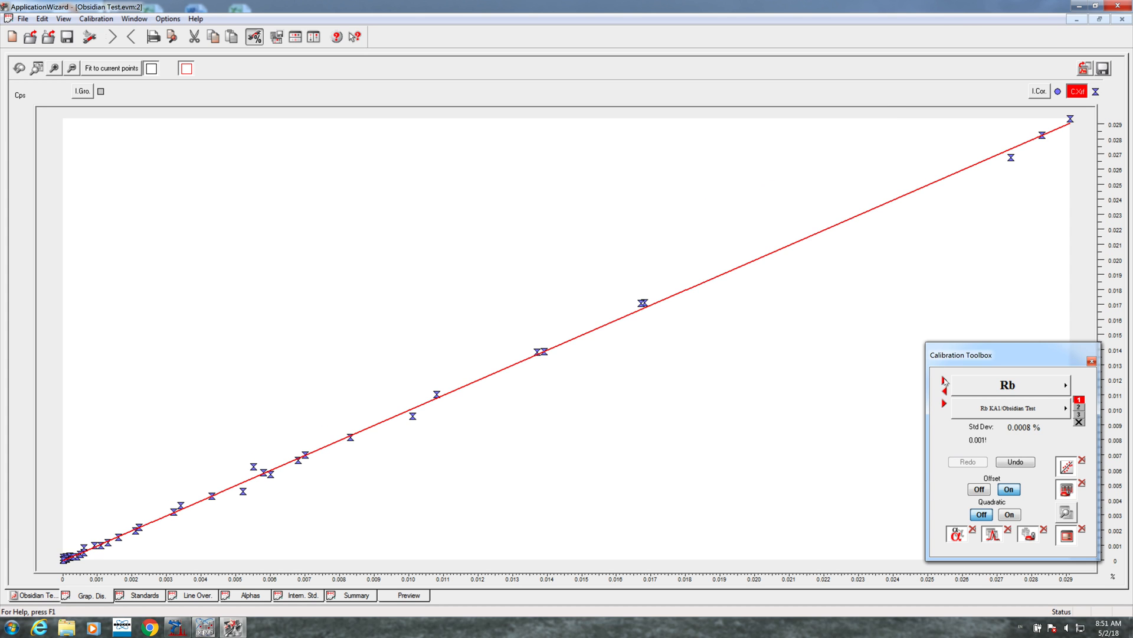
Return to the method view and advance past Modules to Application, saving the changes to Obsidian Test.evm.
{"action": "left_click", "coordinate": [53, 593]}
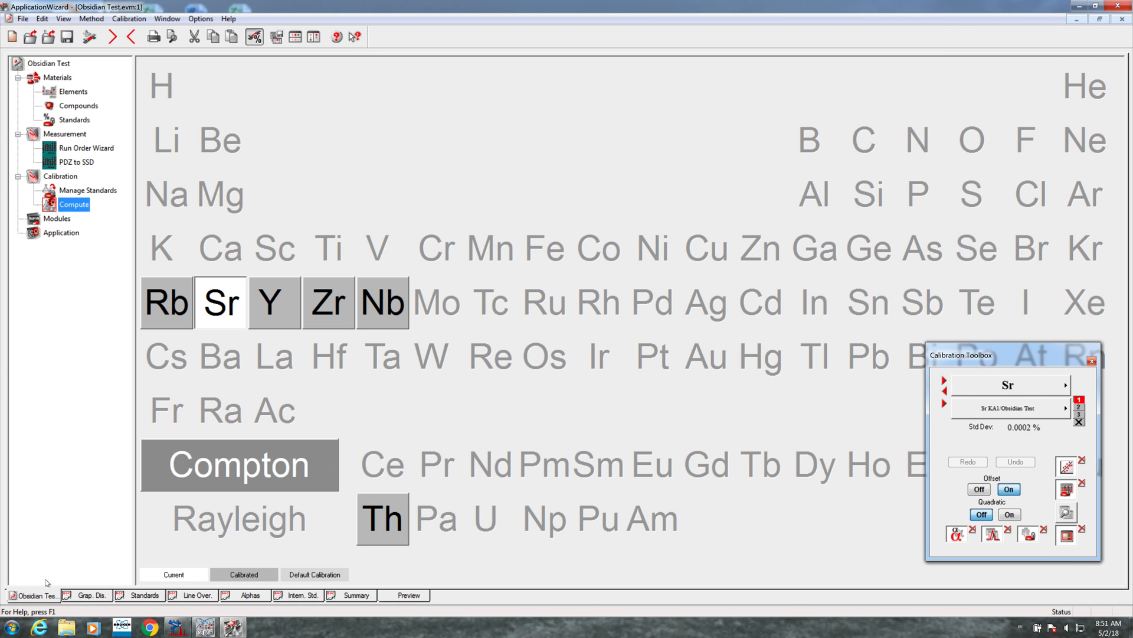
{"action": "left_click", "coordinate": [113, 38]}
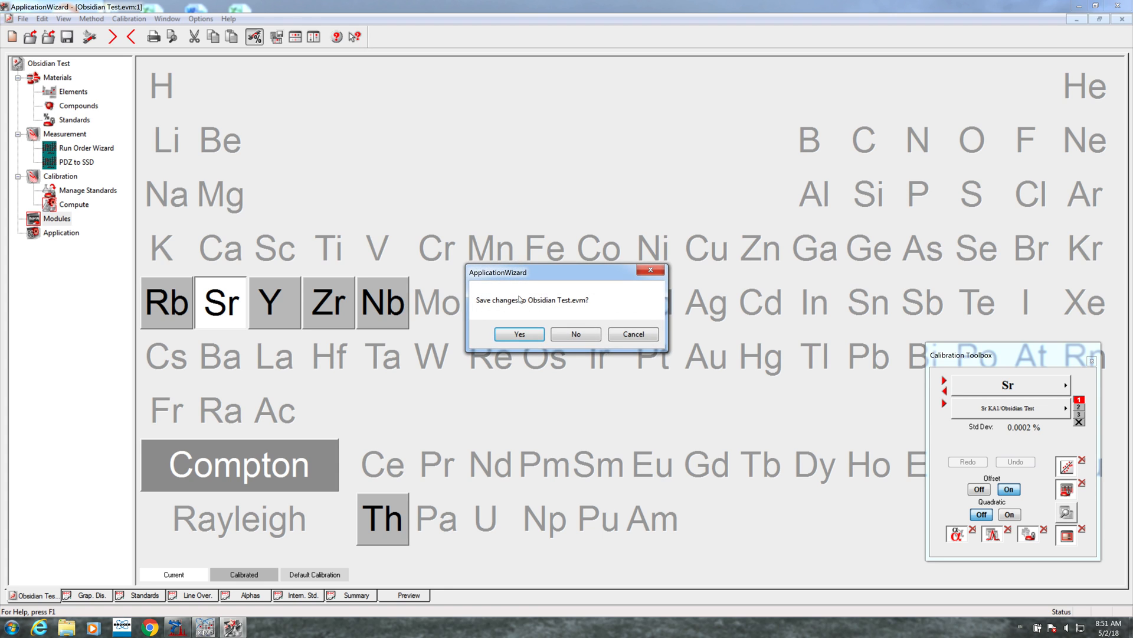
{"action": "left_click", "coordinate": [523, 332]}
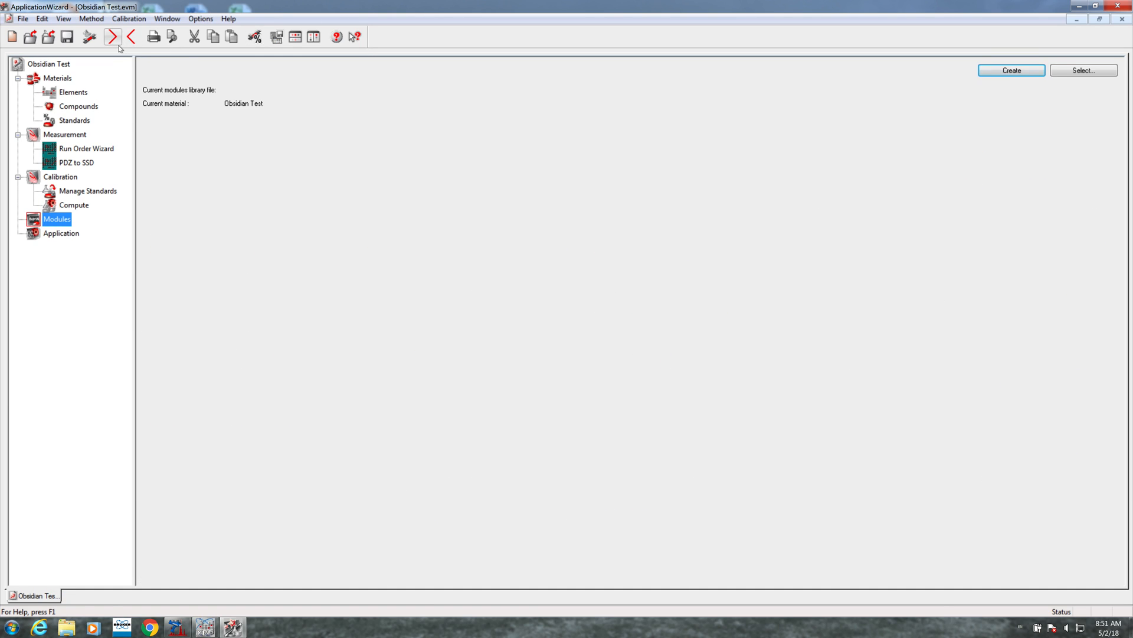
{"action": "left_click", "coordinate": [113, 41]}
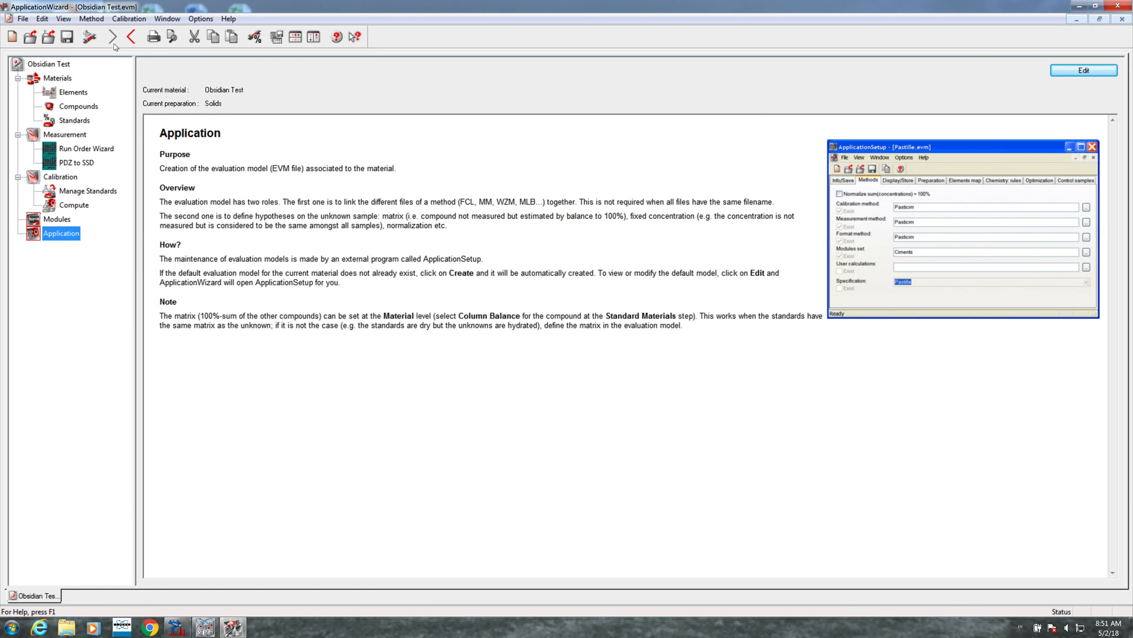
Open the Obsidian Test evaluation model for editing and save it again with its .appinstall installation package.
{"action": "left_click", "coordinate": [1098, 75]}
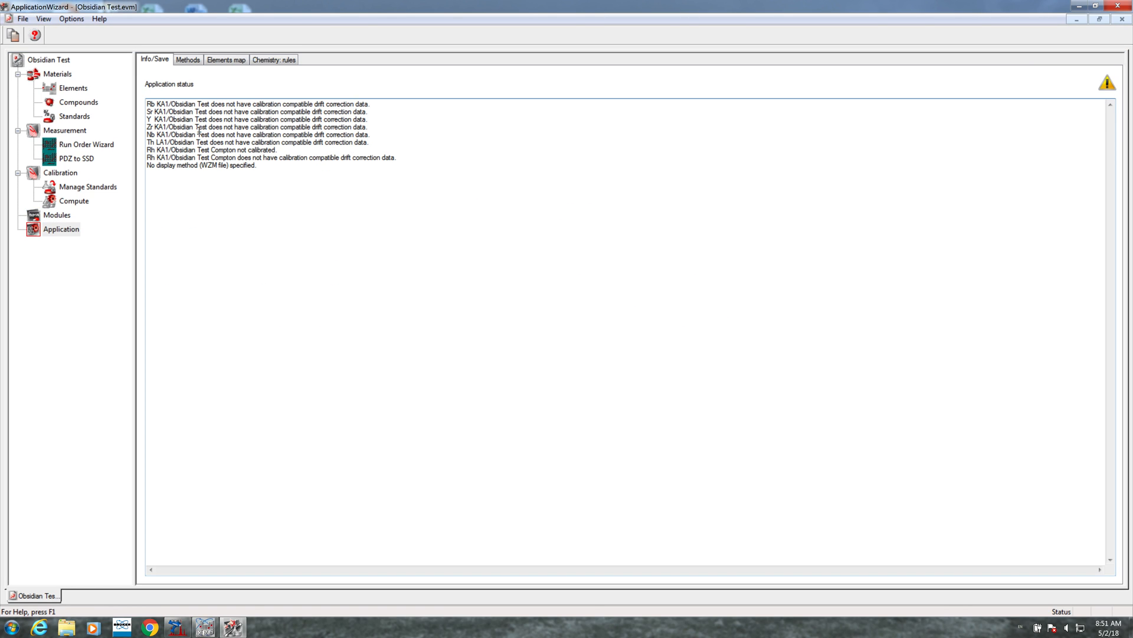
{"action": "left_click", "coordinate": [23, 18]}
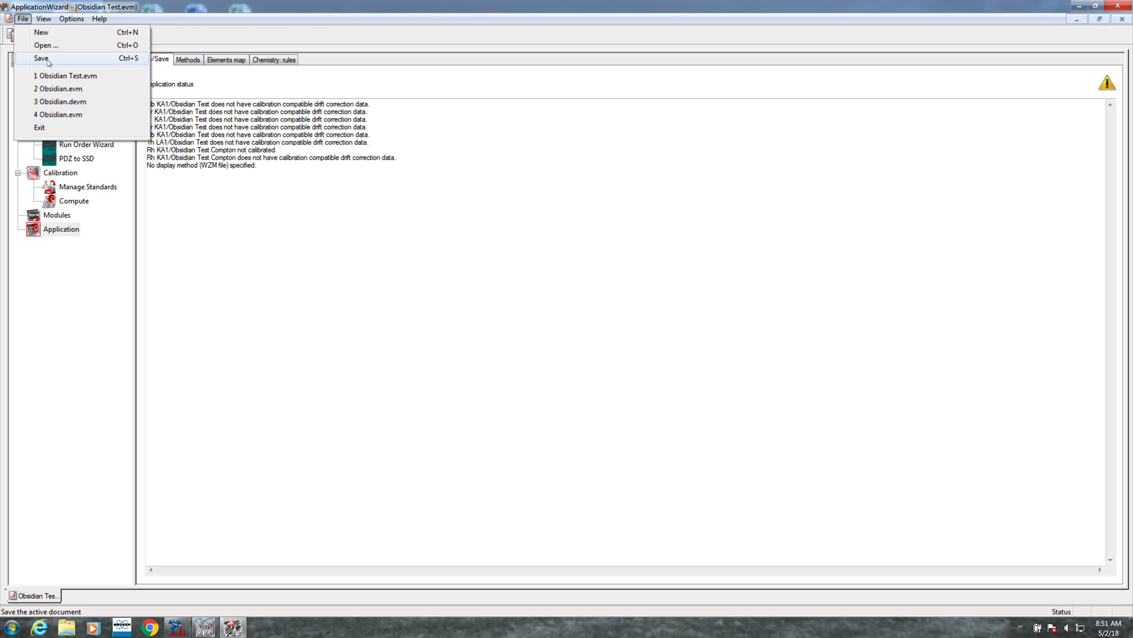
{"action": "left_click", "coordinate": [61, 58]}
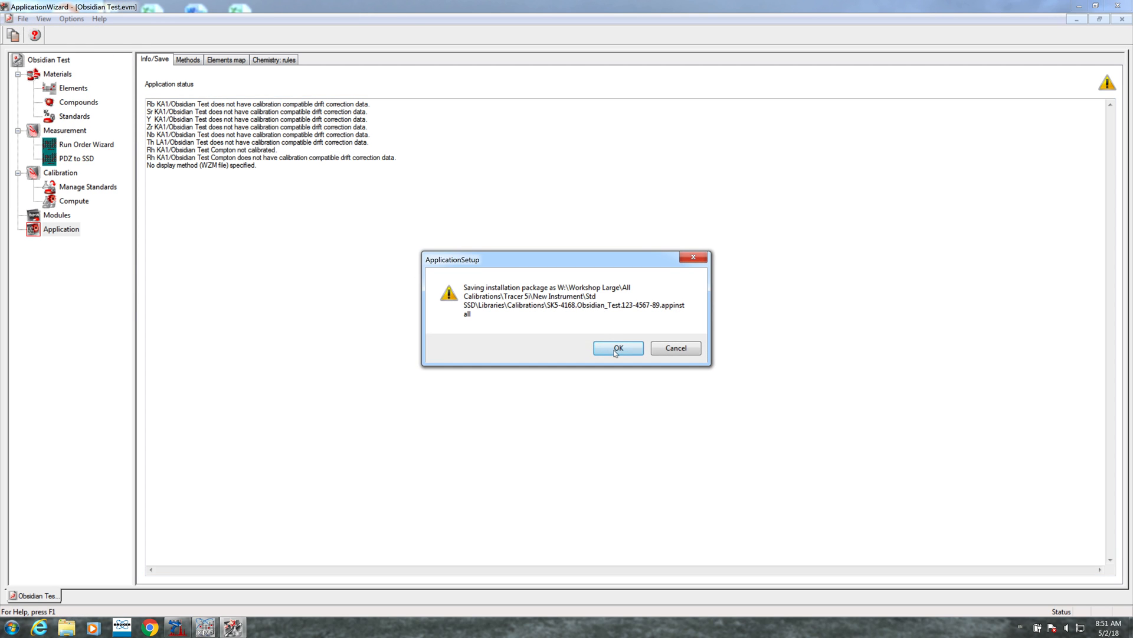
{"action": "left_click", "coordinate": [615, 350]}
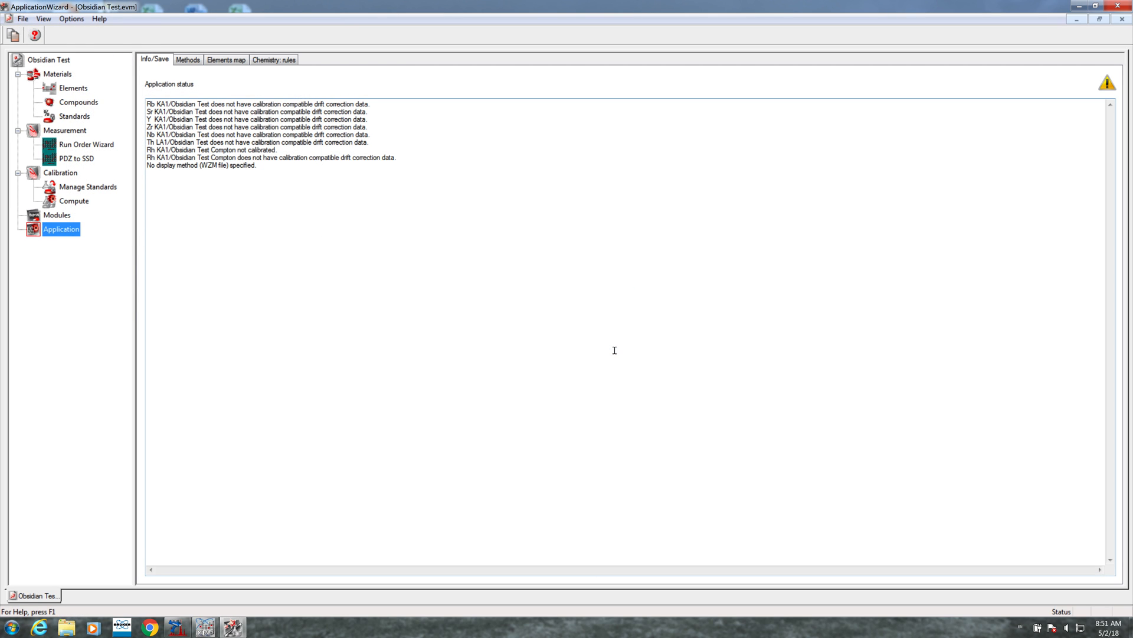